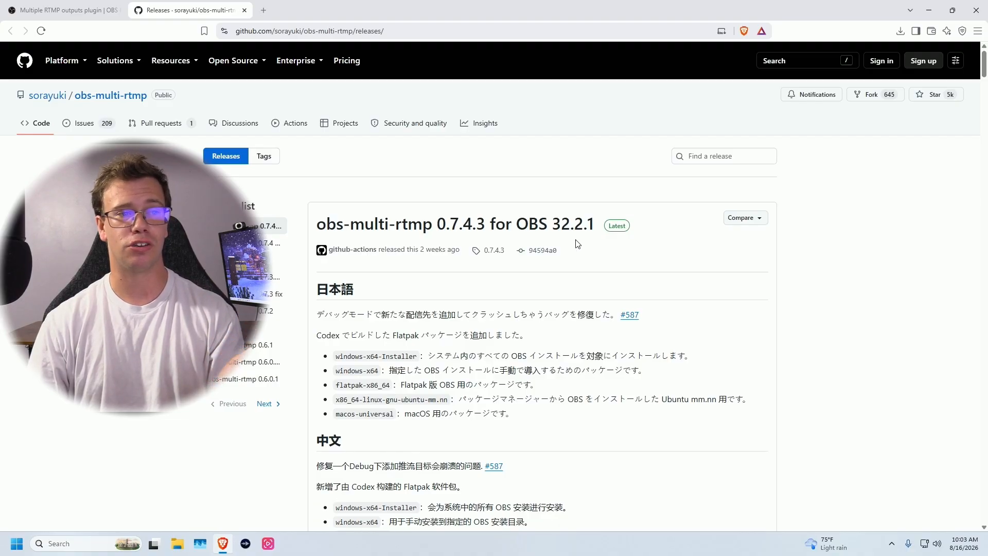
- Save the obs-multi-rtmp-0.7.4.0 windows-x64 installer from the release assets to Downloads
scroll(778, 268, "down", 15)
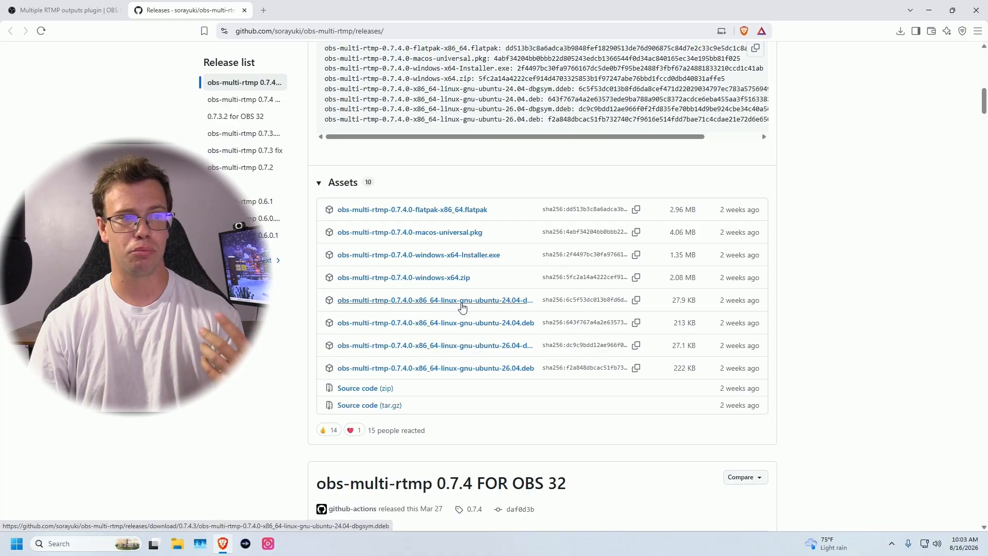
left_click(454, 256)
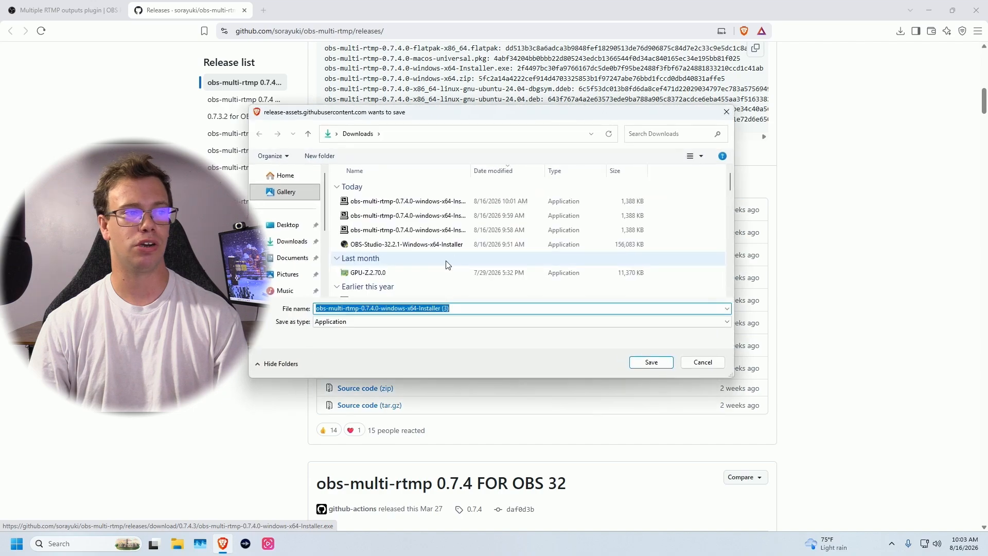
left_click(667, 368)
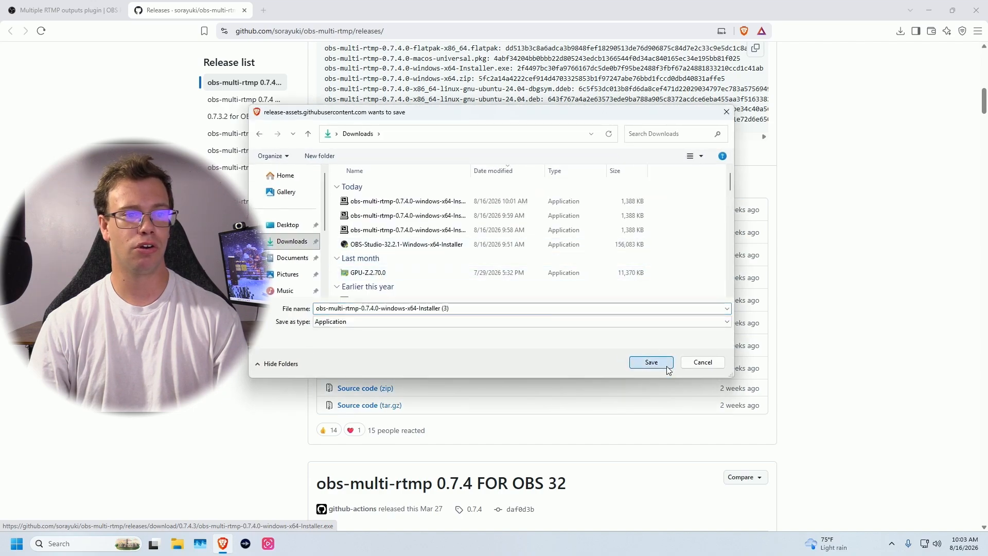
- Launch the newest obs-multi-rtmp installer from the Downloads folder in File Explorer
left_click(177, 545)
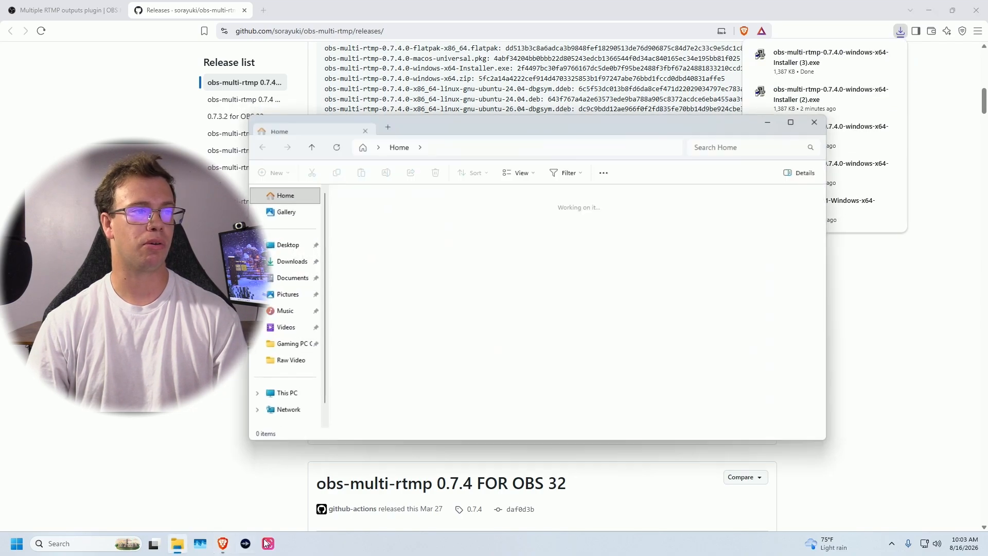
left_click(291, 262)
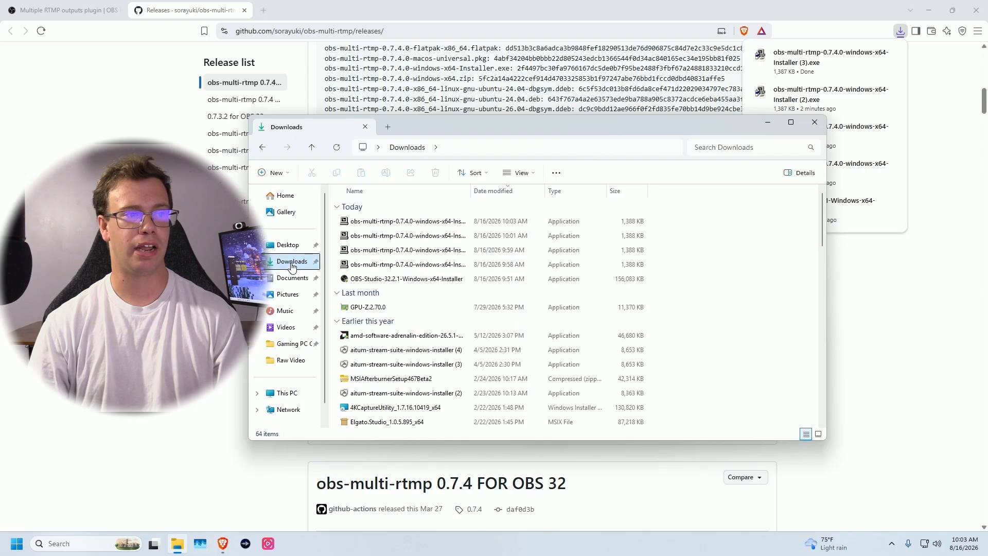
double_click(391, 222)
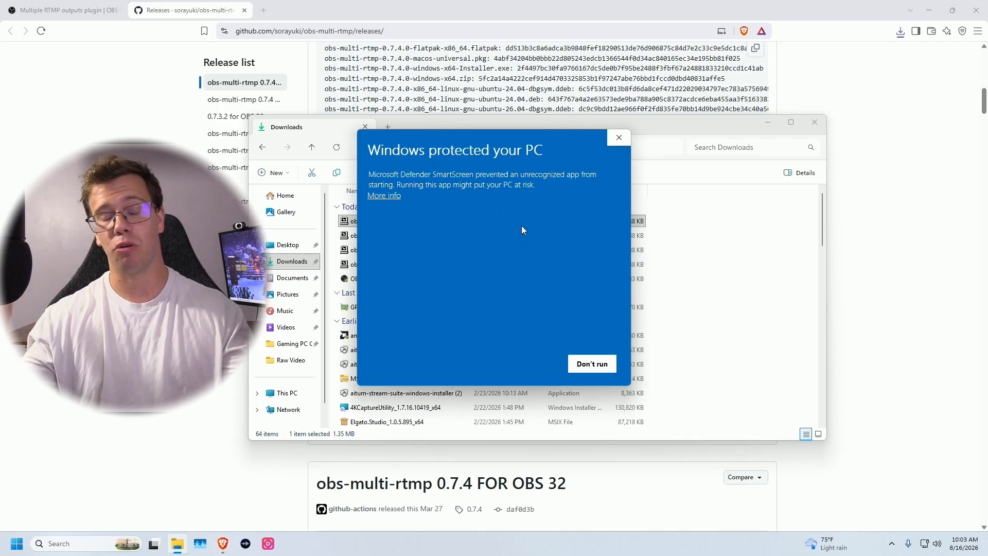
- Allow the unrecognized installer to run, install the plugin, and close the Downloads window
left_click(384, 196)
left_click(517, 364)
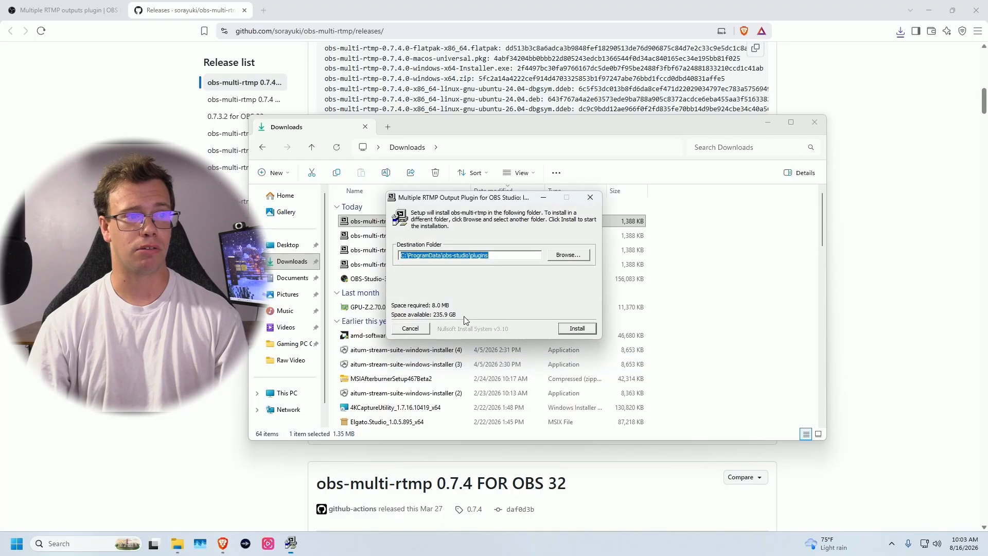
left_click(577, 328)
left_click(577, 328)
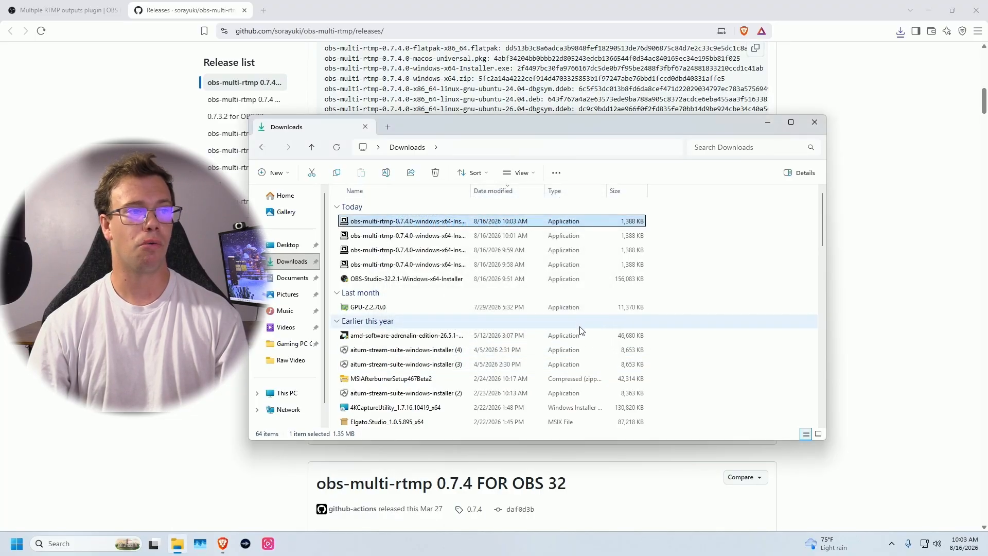
left_click(823, 124)
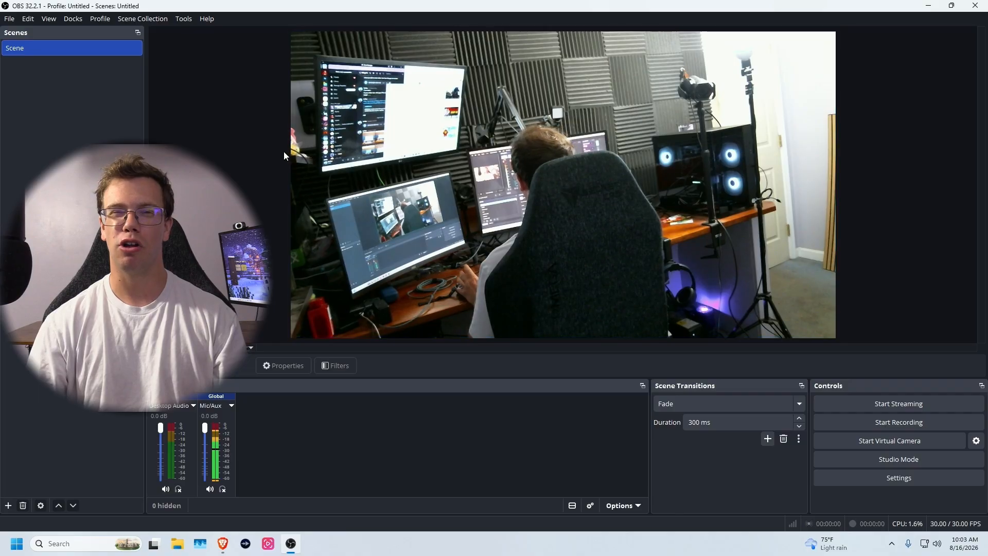
- Turn on the Multiple output dock, attach it to the right edge, and widen it
left_click(382, 154)
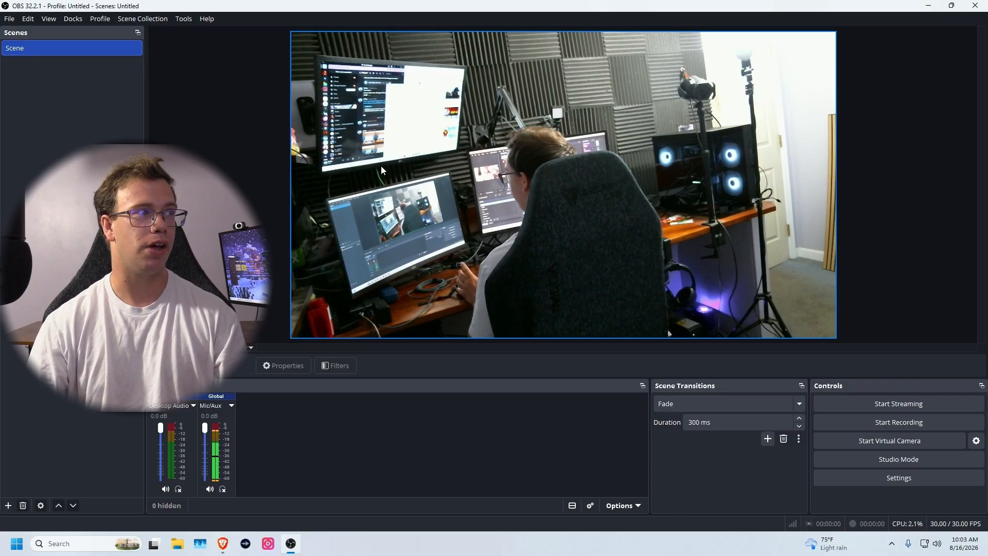
left_click(73, 21)
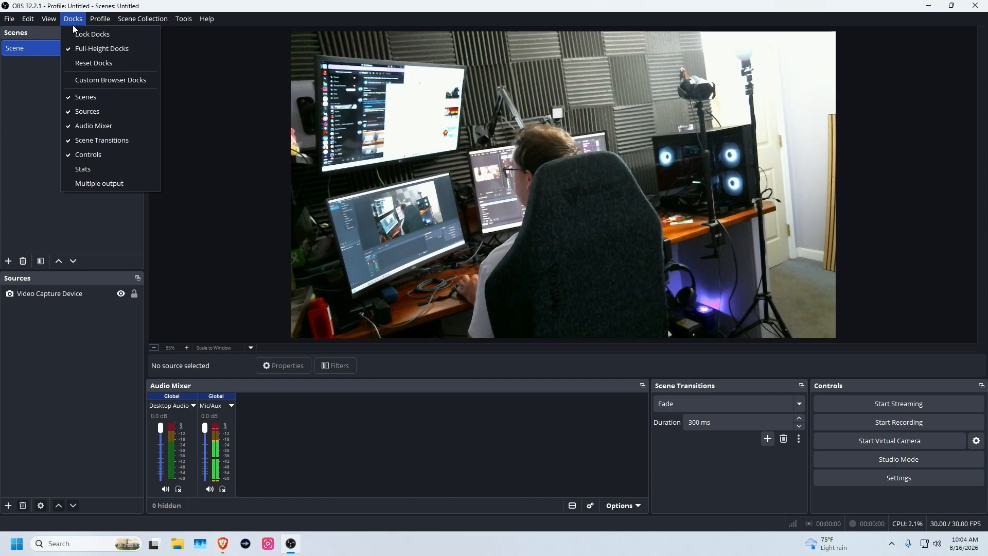
left_click(94, 185)
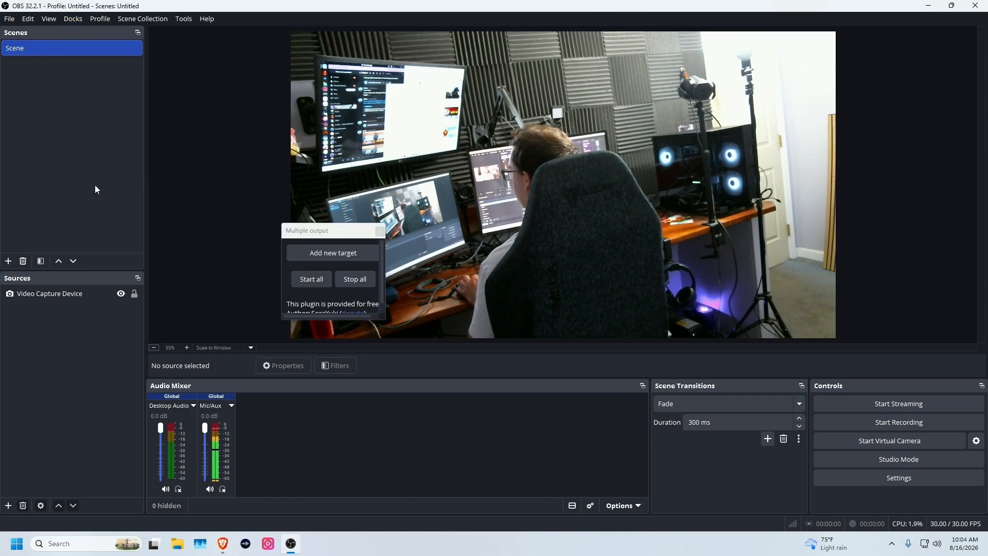
left_click_drag(309, 224, 946, 168)
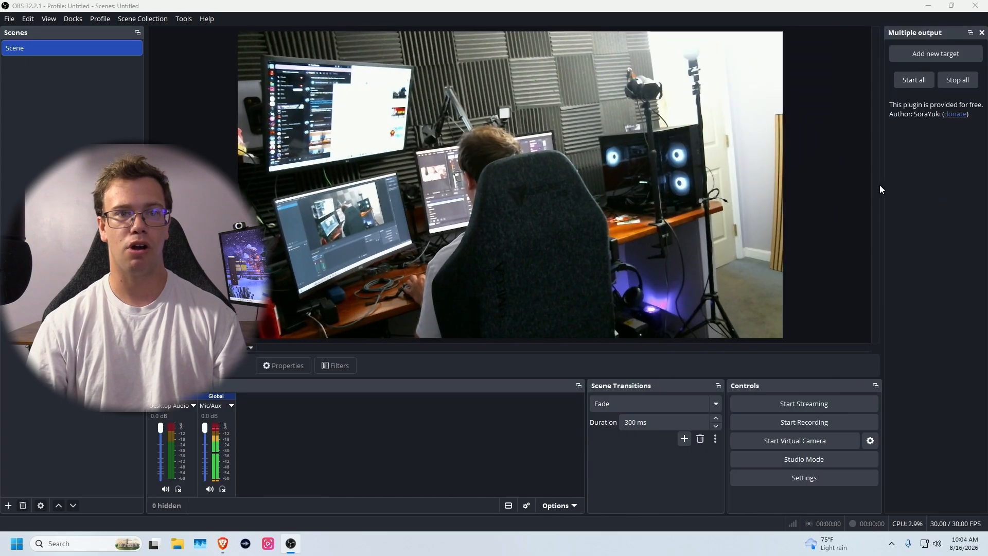
left_click_drag(882, 188, 646, 191)
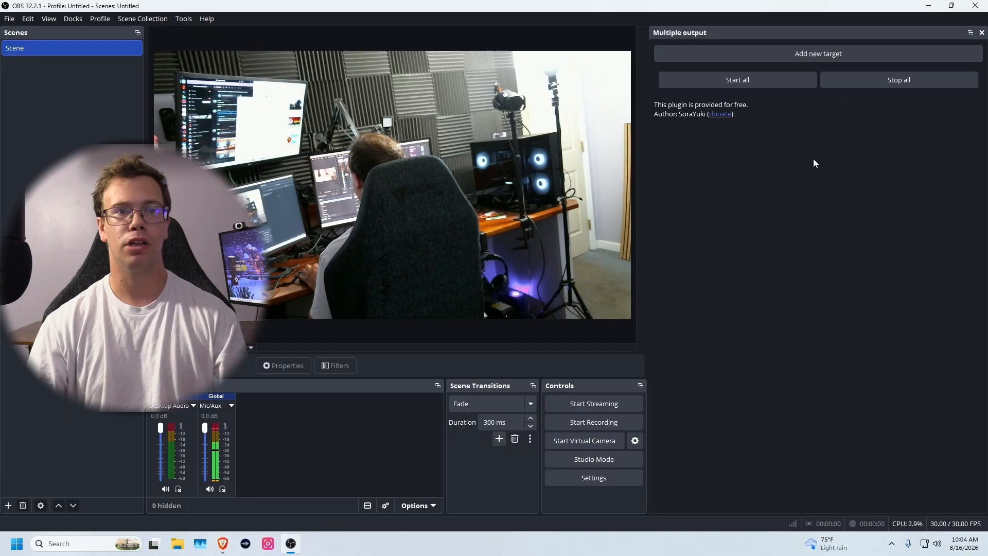
- Add a new multi-output target and rename it from New Target to Twitch
left_click(846, 56)
left_click(562, 115)
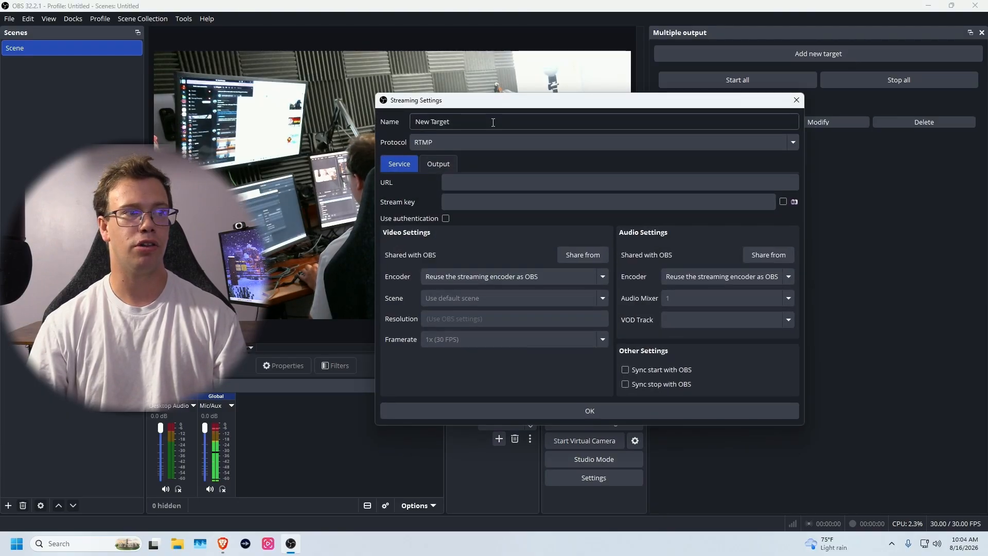
key("ctrl+a")
type("Twitch")
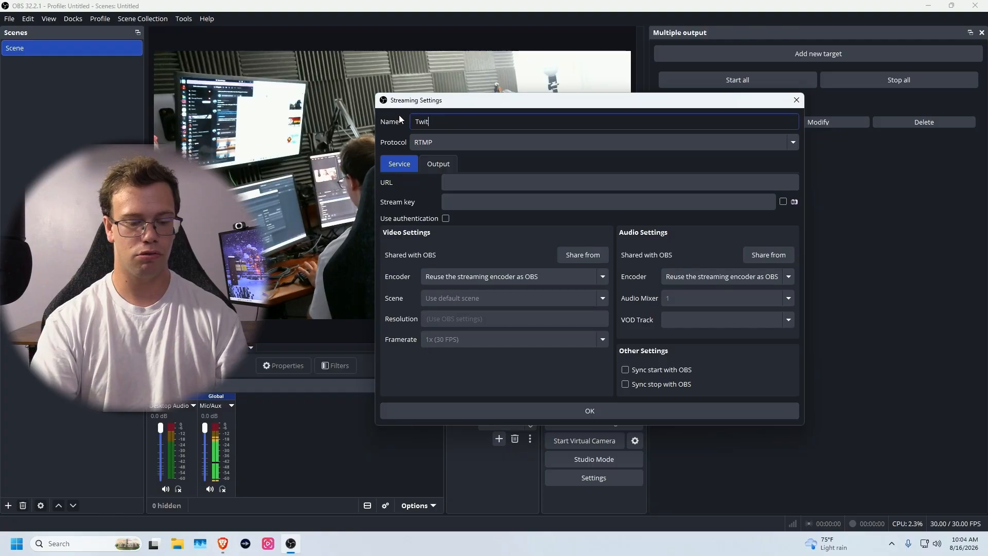
left_click(424, 191)
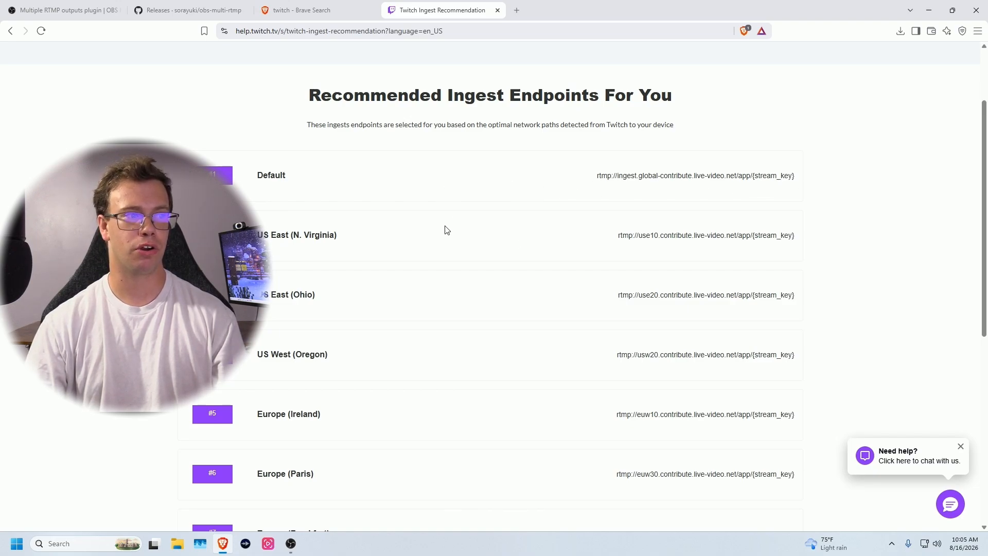
- Paste the US East rtmp://use10.contribute.live-video.net/app/{stream_key} URL into the Twitch target
scroll(447, 230, "down", 2)
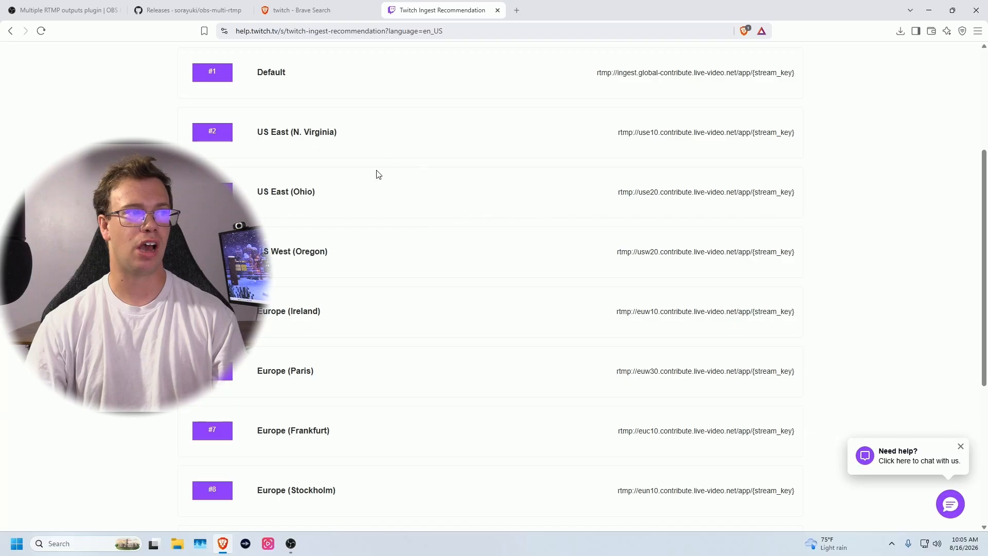
scroll(379, 191, "up", 2)
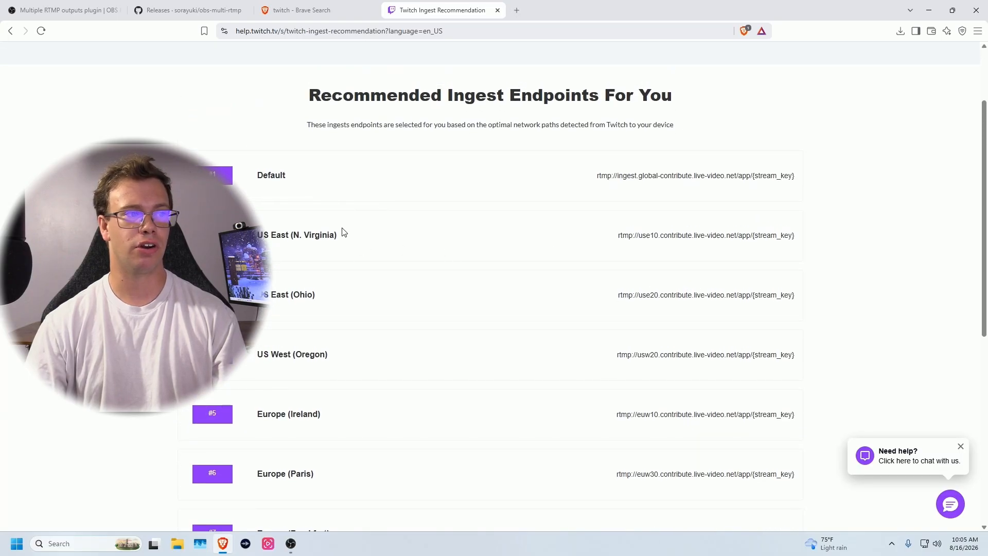
left_click_drag(608, 238, 789, 235)
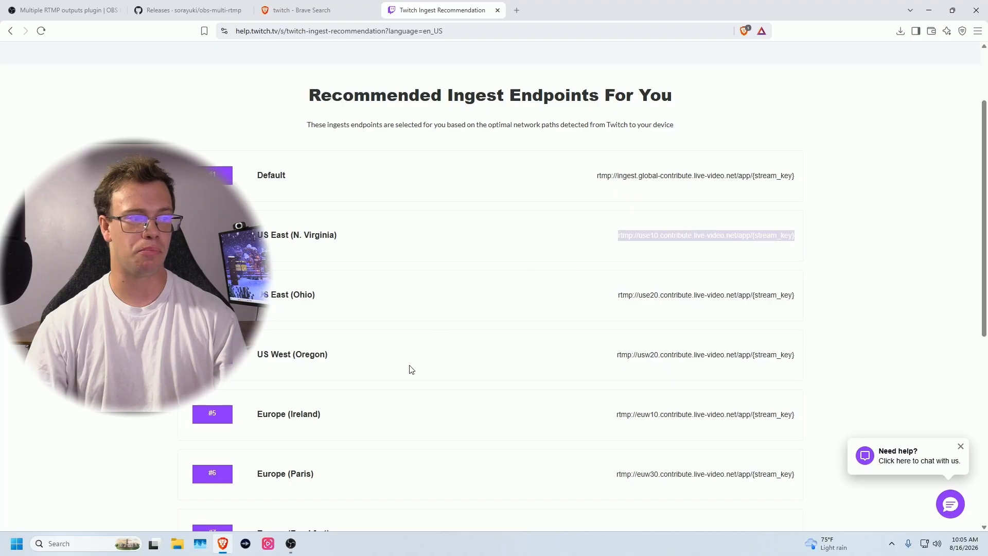
left_click(291, 546)
left_click(490, 181)
type("rtmp://use10.contribute.live-video.net/app/{stream_key}")
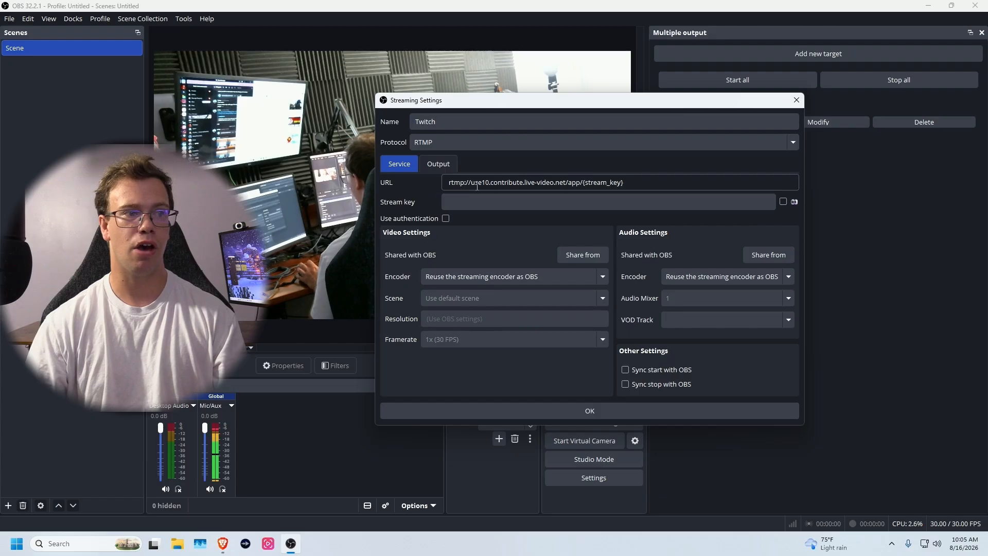
- Switch from OBS to the browser showing twitch.tv with Alt+Tab
key("alt+Tab")
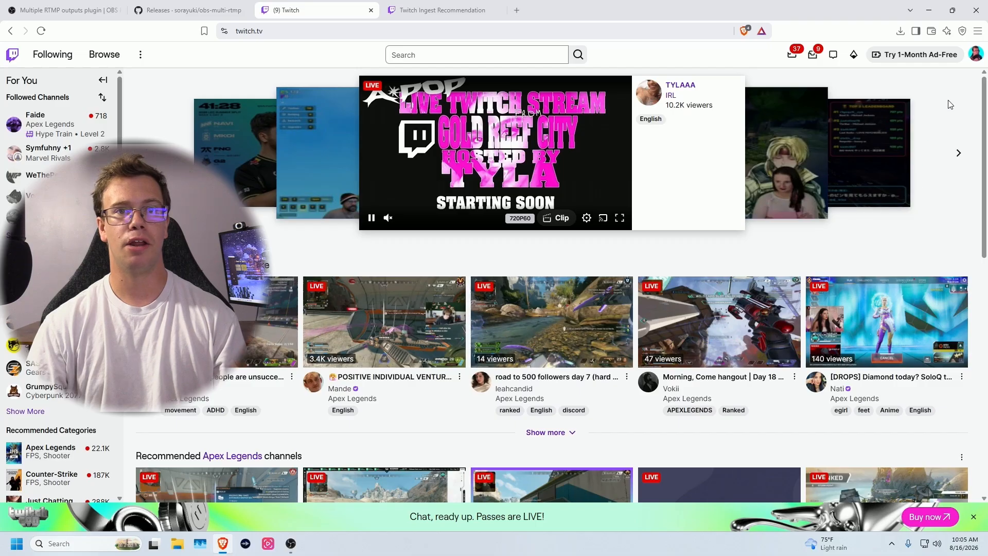
- Copy the Primary Stream key from the Creator Dashboard's Settings > Stream page
left_click(976, 55)
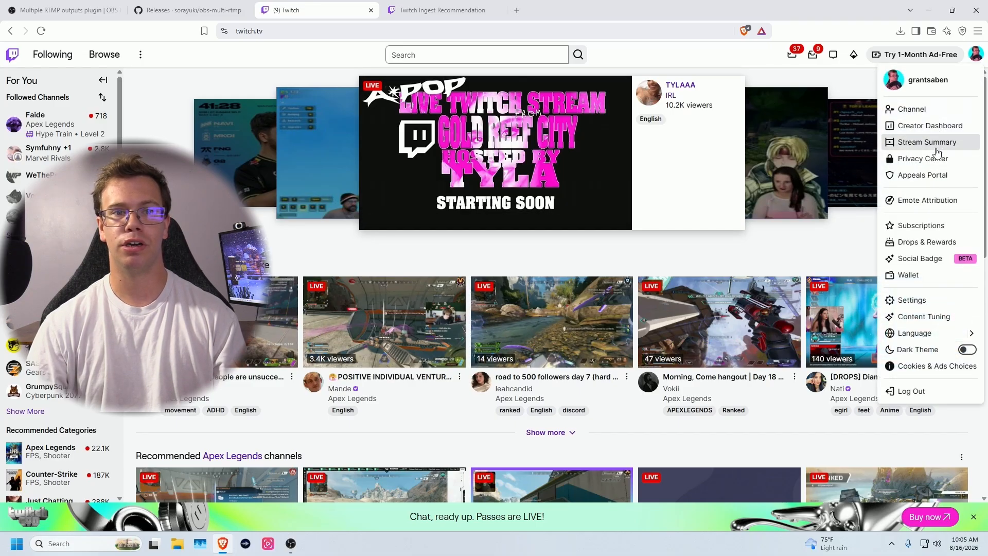
left_click(930, 125)
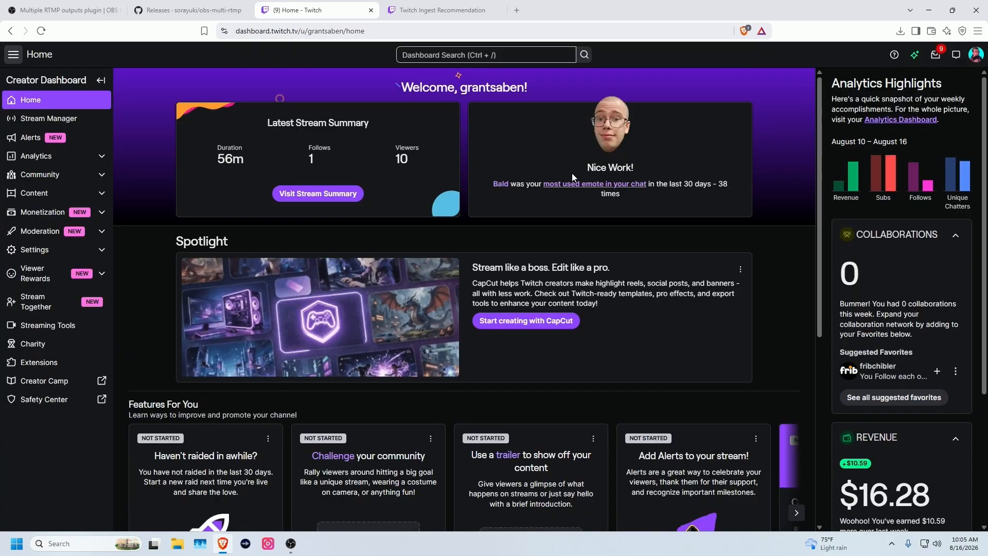
left_click(22, 250)
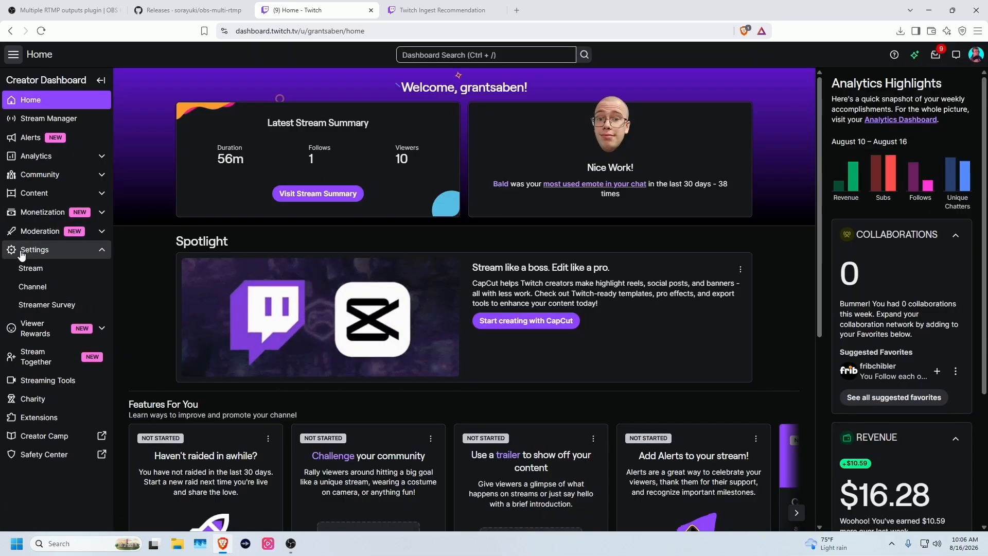
left_click(23, 269)
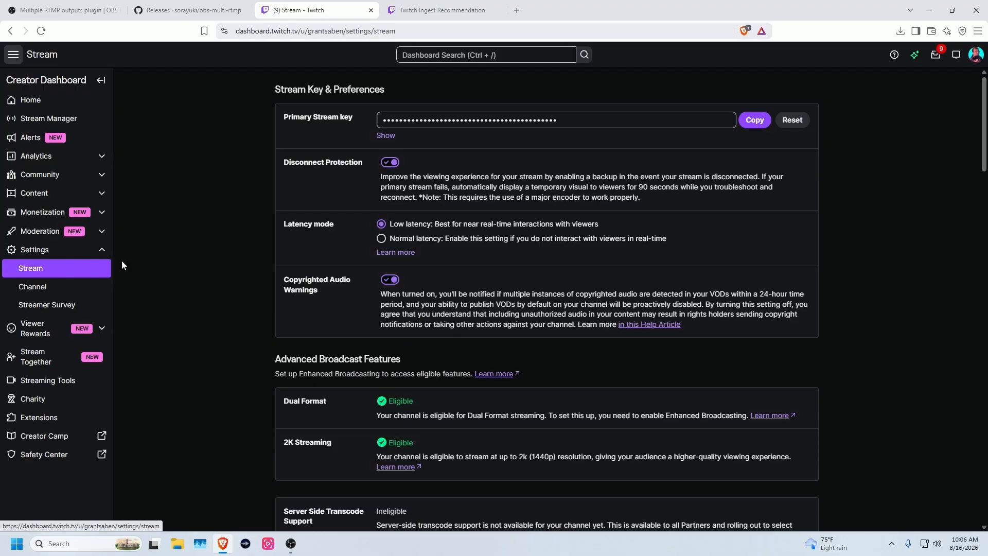
left_click(763, 125)
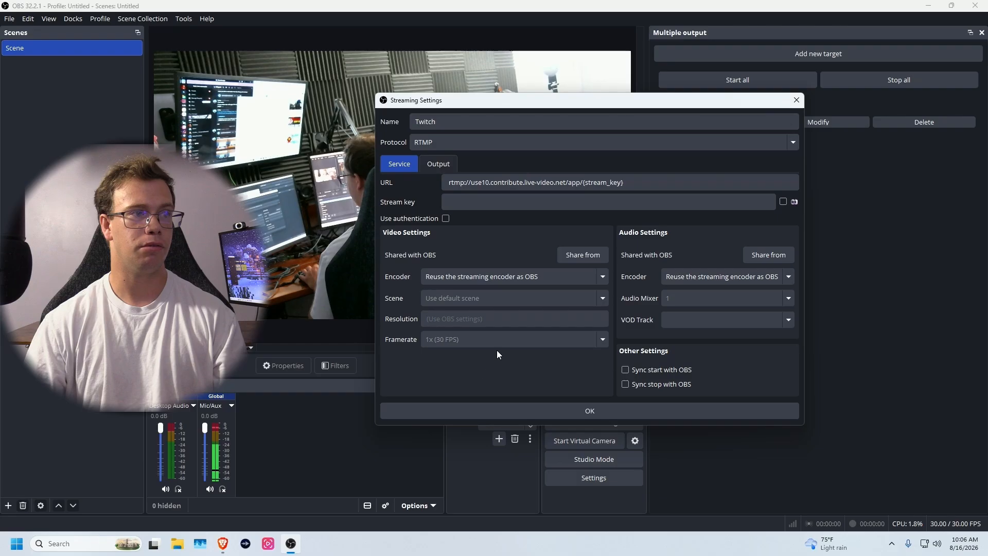
- Paste the copied stream key into the Twitch target and open the video encoder list
left_click(510, 202)
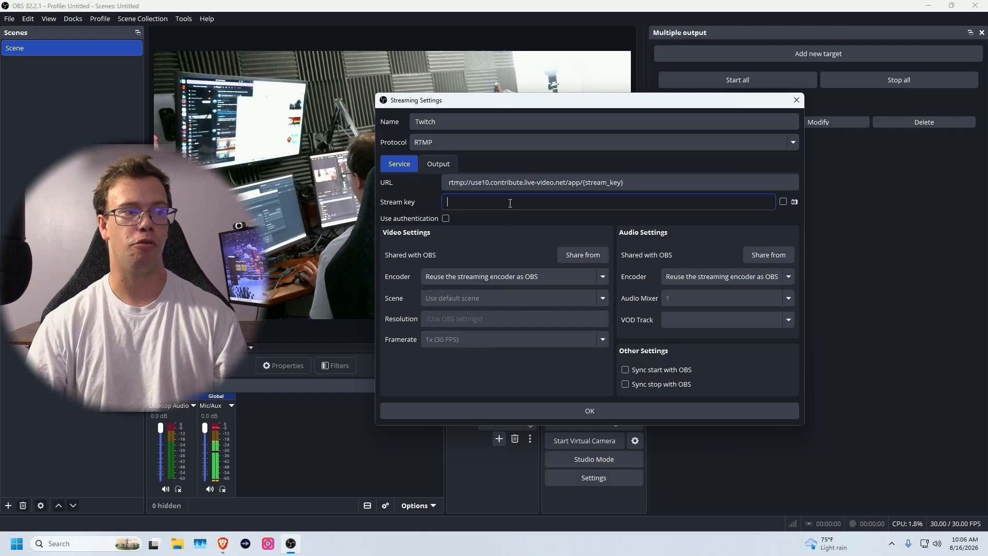
key("ctrl+v")
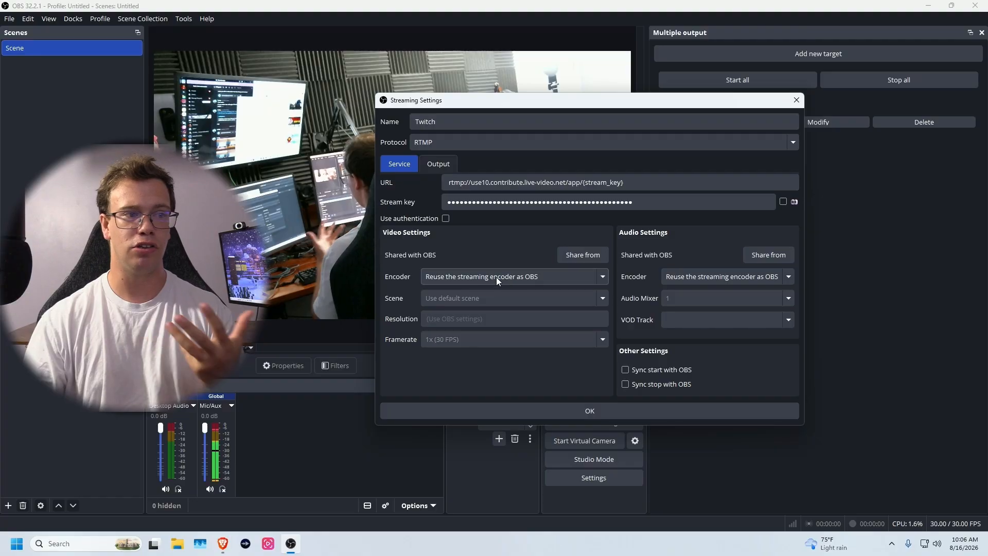
left_click(496, 277)
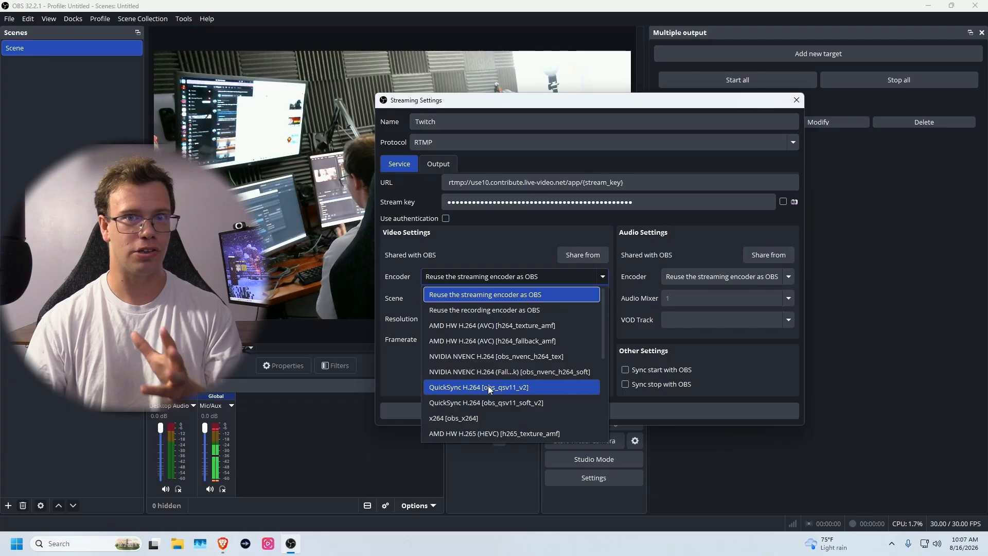
- Give the Twitch target NVIDIA NVENC H.264 encoding at CBR 6000 with the P5: Slow preset
left_click(481, 358)
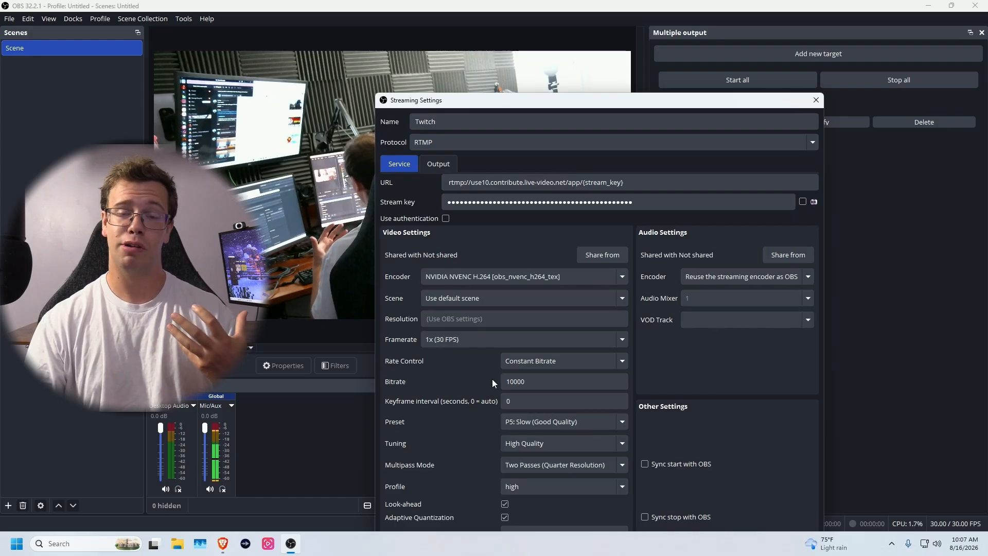
double_click(515, 381)
type("6")
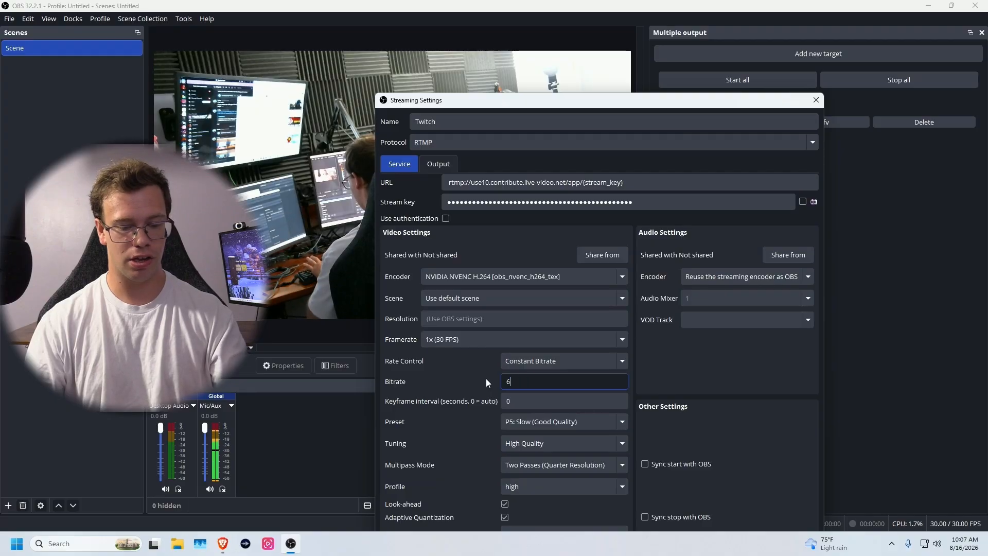
type("000")
left_click_drag(701, 105, 705, 33)
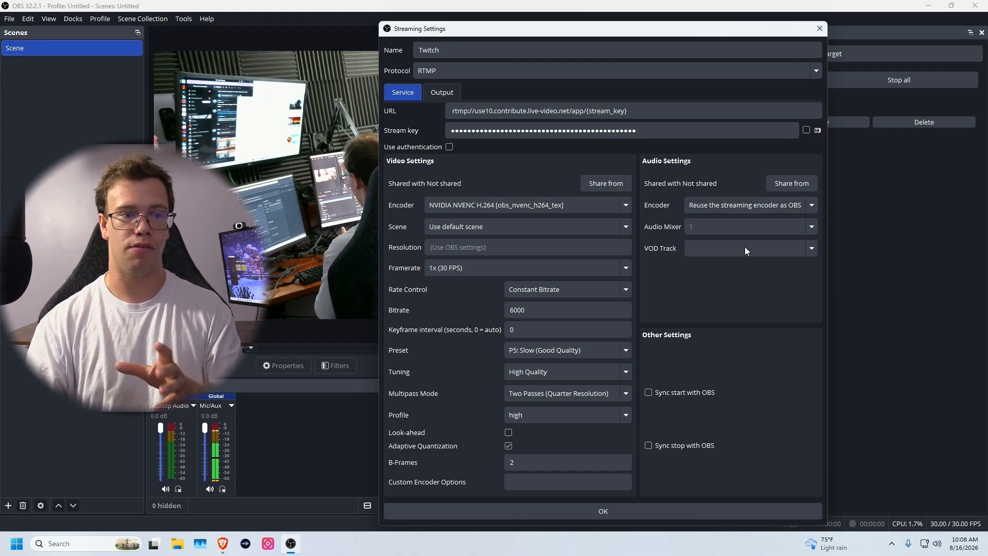
- Enable Sync start and Sync stop with OBS for Twitch and save the target
left_click(700, 397)
left_click(677, 446)
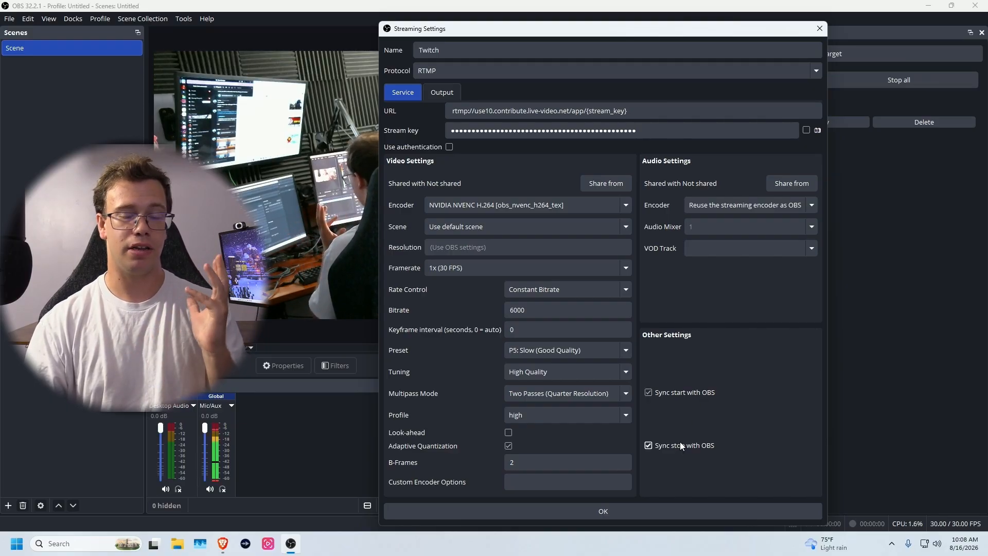
left_click(687, 511)
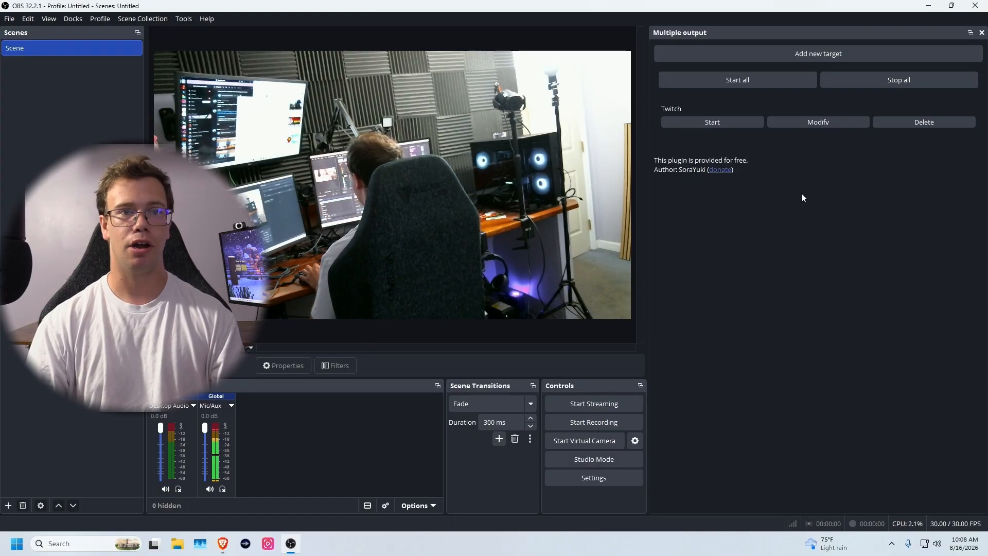
- Add a second output target and name it YouTube
left_click(792, 54)
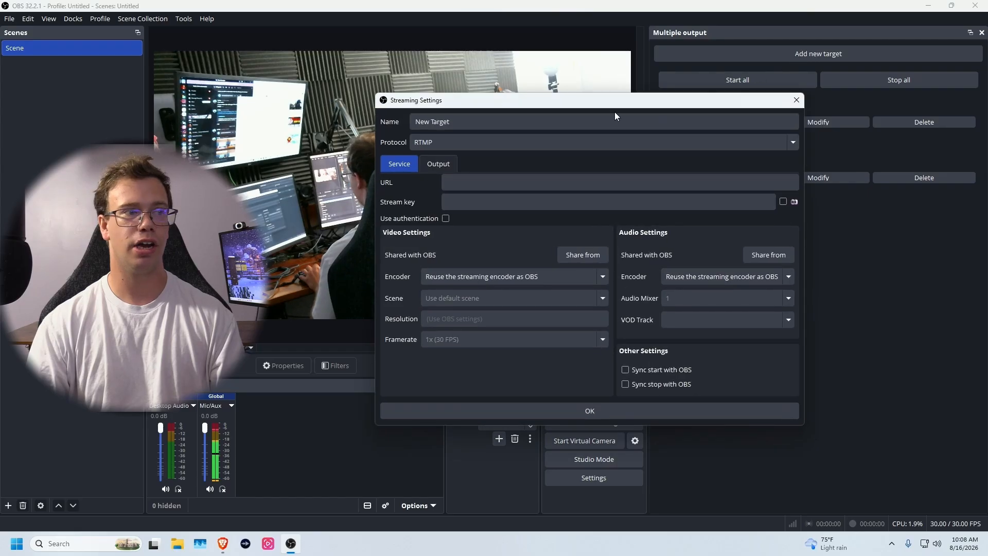
triple_click(494, 124)
type("YouTube")
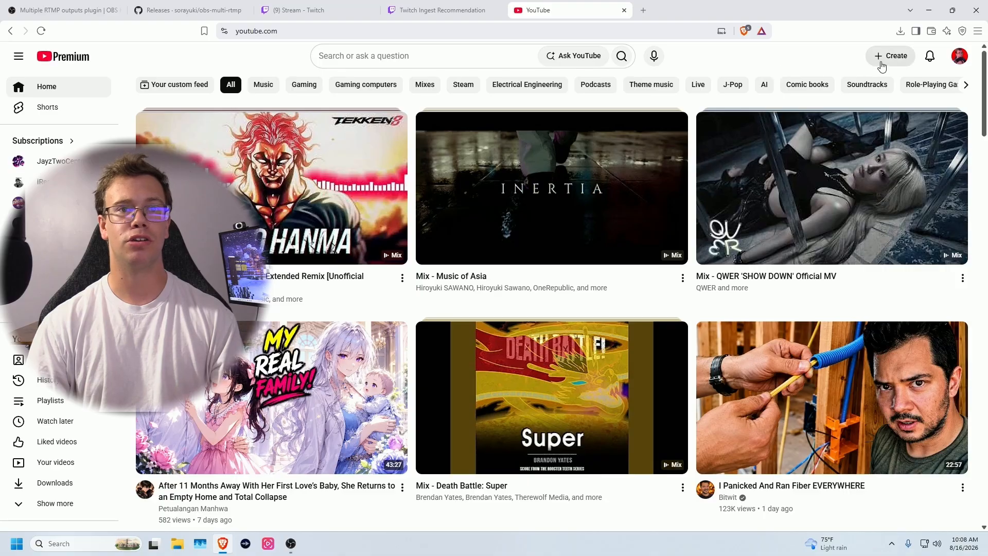
- Copy YouTube's live stream URL (rtmp://a.rtmp.youtube.com/live2) from the Go live page, then go back to OBS
left_click(881, 65)
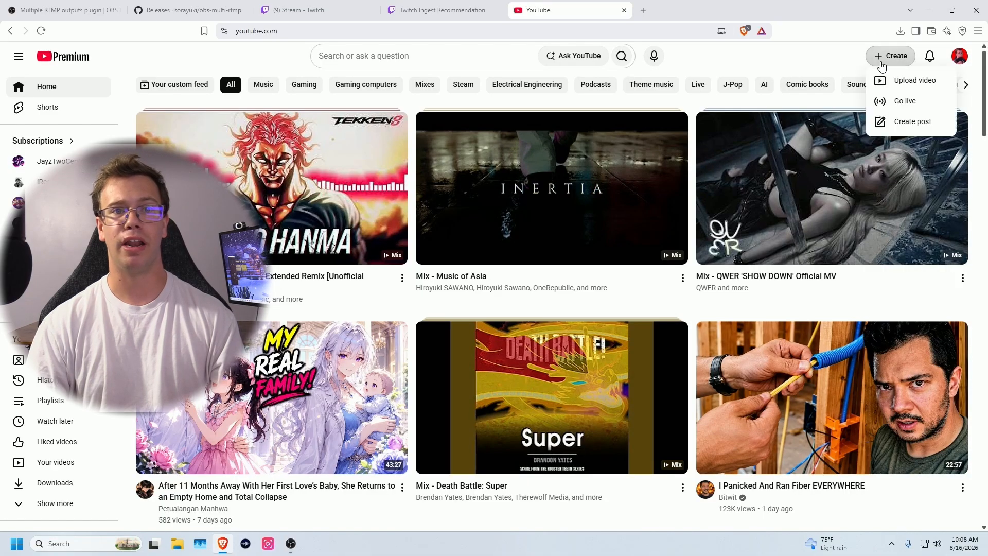
left_click(893, 101)
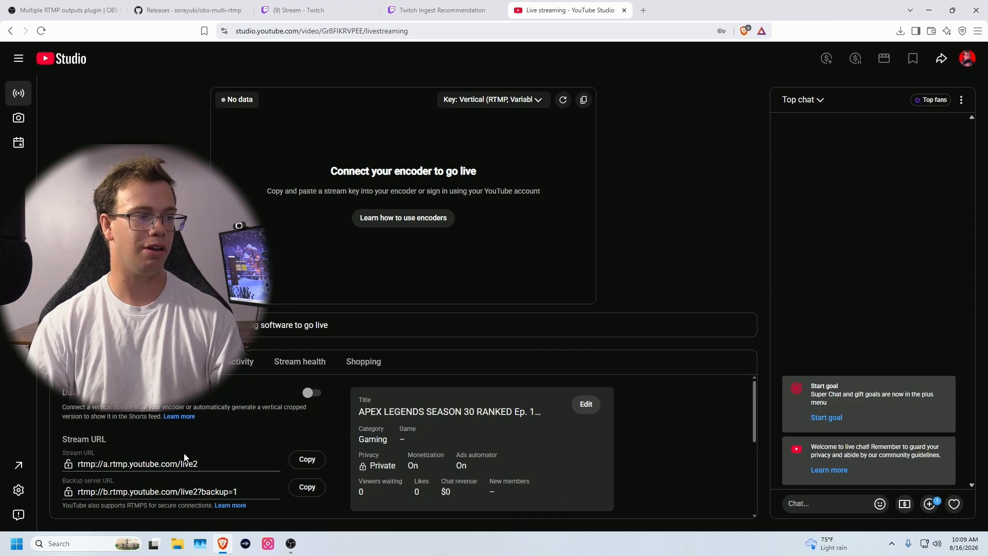
left_click(312, 460)
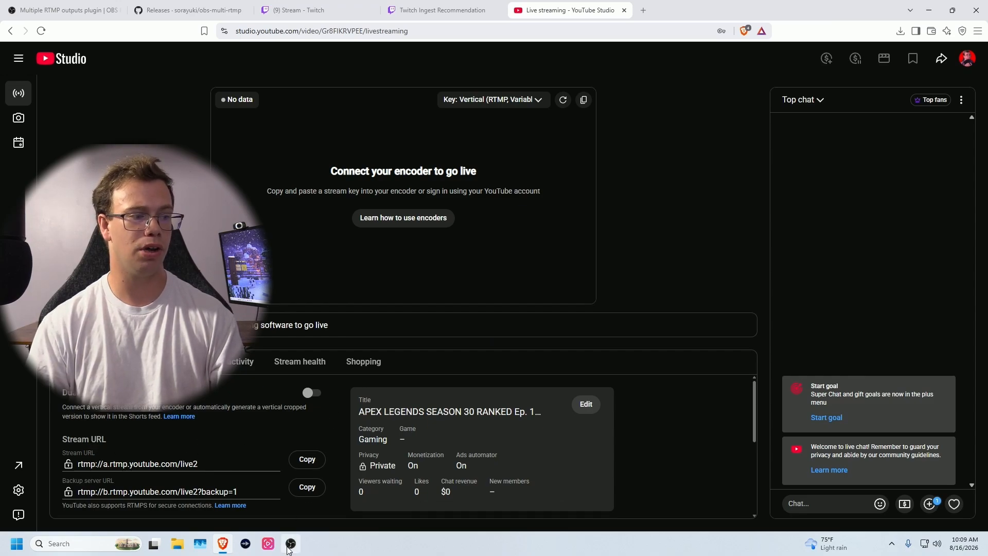
left_click(290, 544)
- Paste rtmp://a.rtmp.youtube.com/live2 into the YouTube target's URL, then copy over YouTube's stream key
left_click(480, 183)
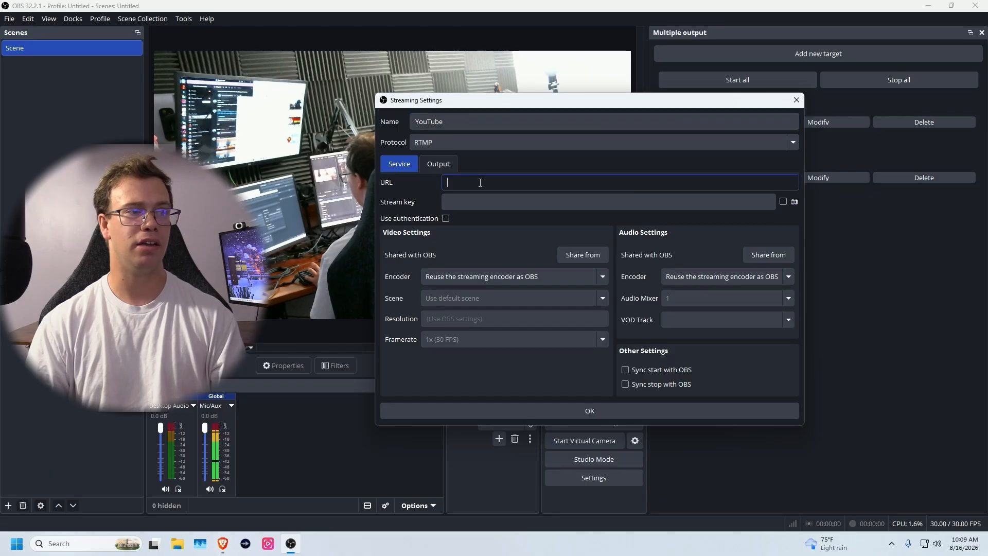
key("ctrl+v")
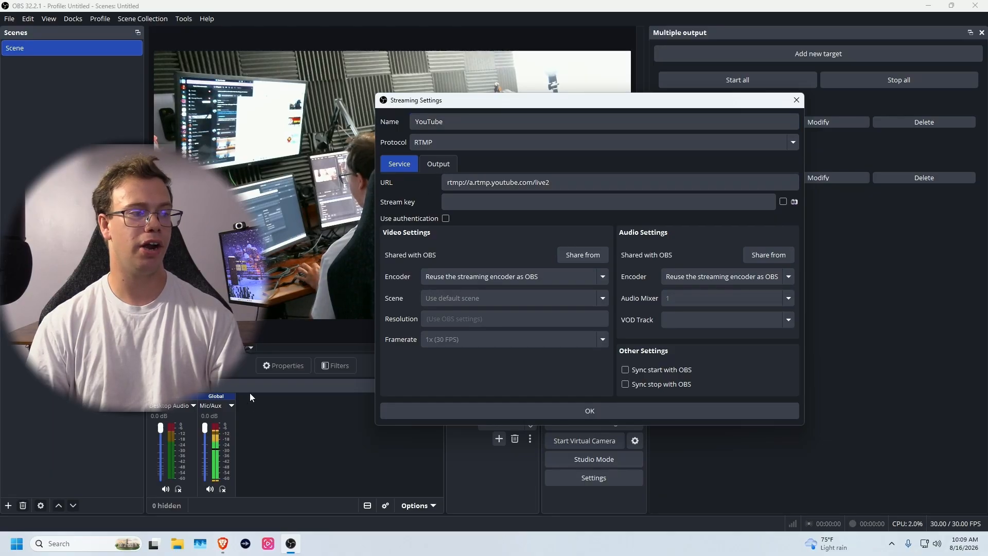
left_click(222, 543)
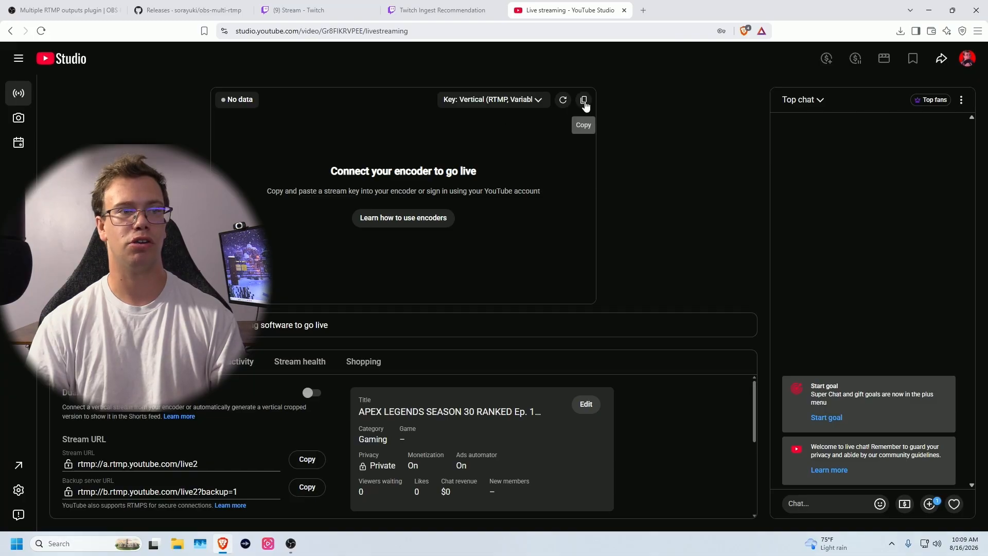
left_click(584, 102)
left_click(290, 543)
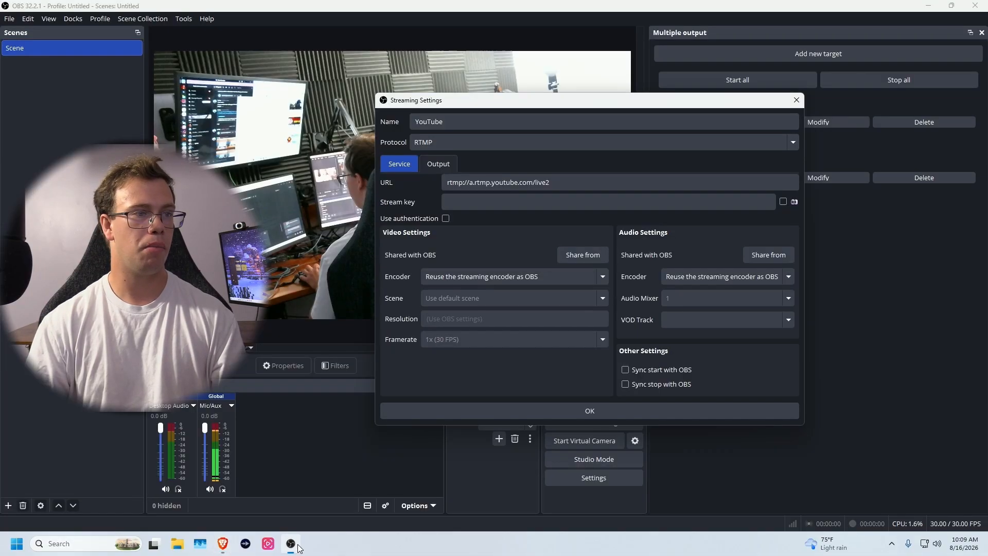
left_click(525, 200)
key("ctrl+v")
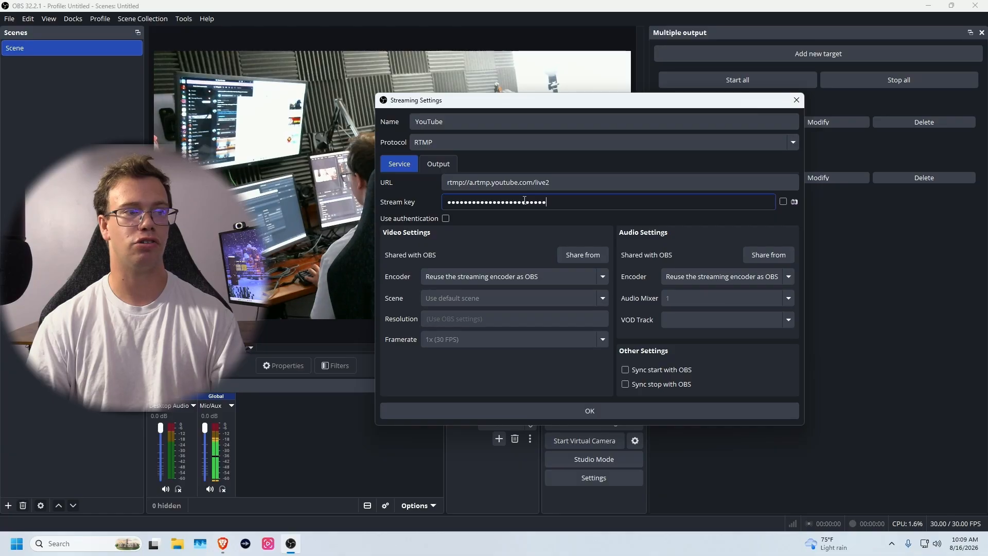
left_click(482, 233)
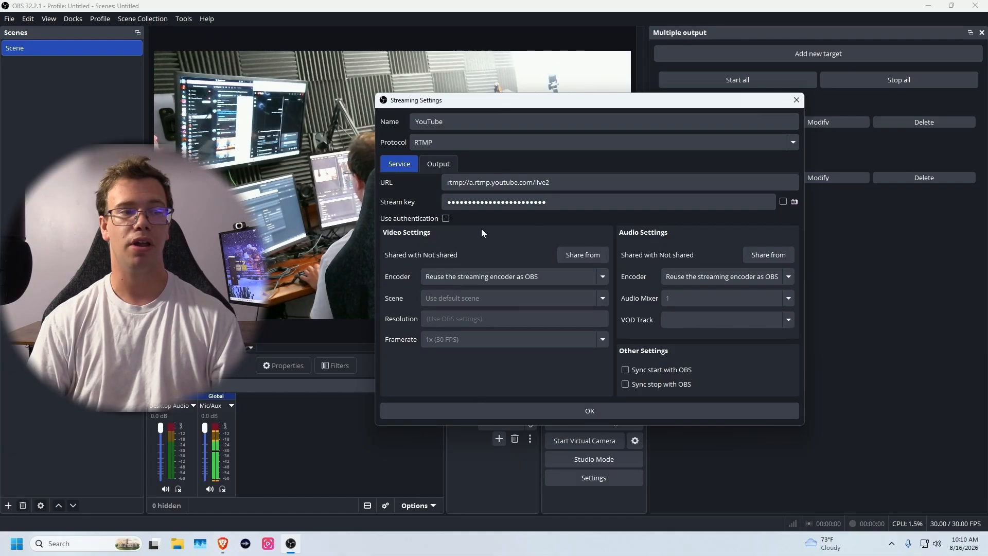
- Set the YouTube target to NVIDIA NVENC H.264 at 12000 bitrate, synced with OBS, and save it
left_click(455, 276)
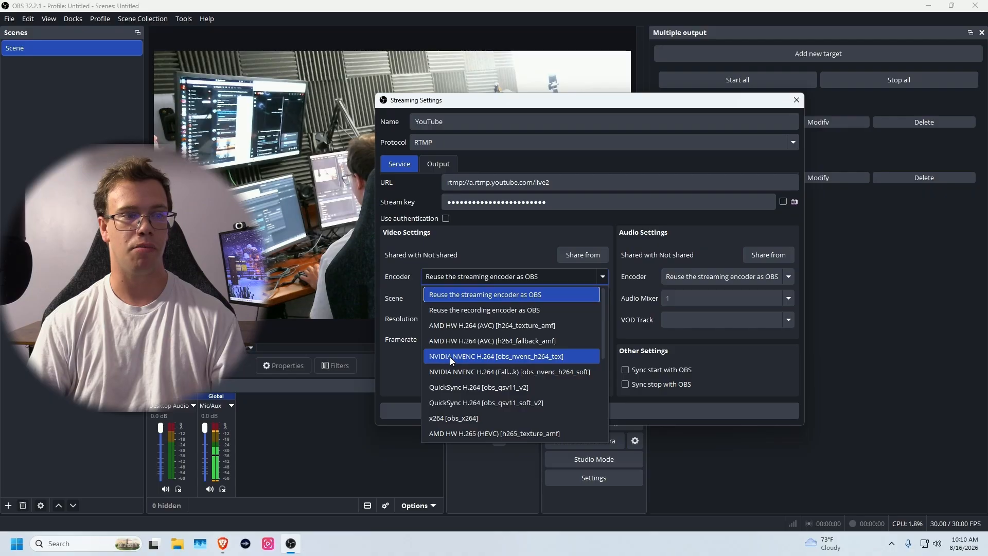
left_click(450, 356)
double_click(505, 382)
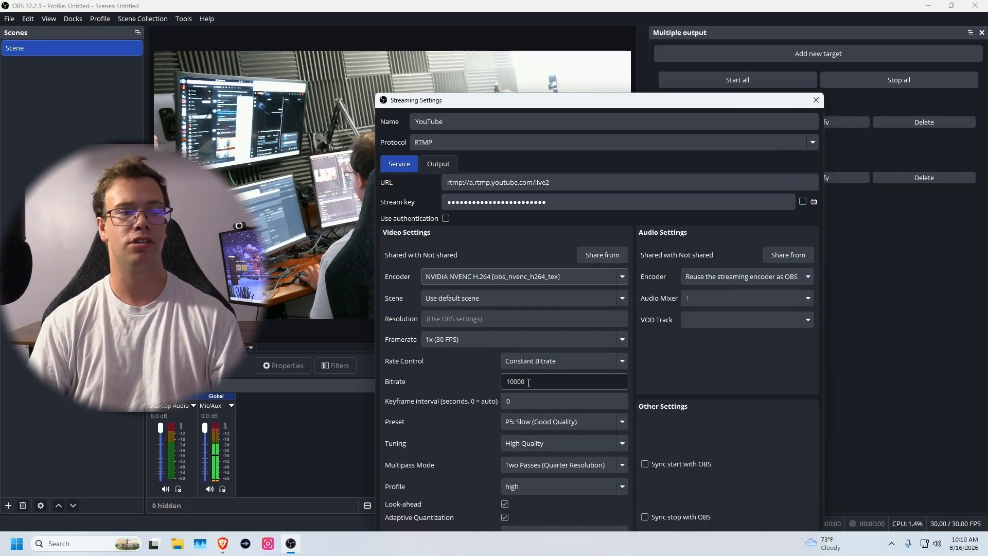
type("12000")
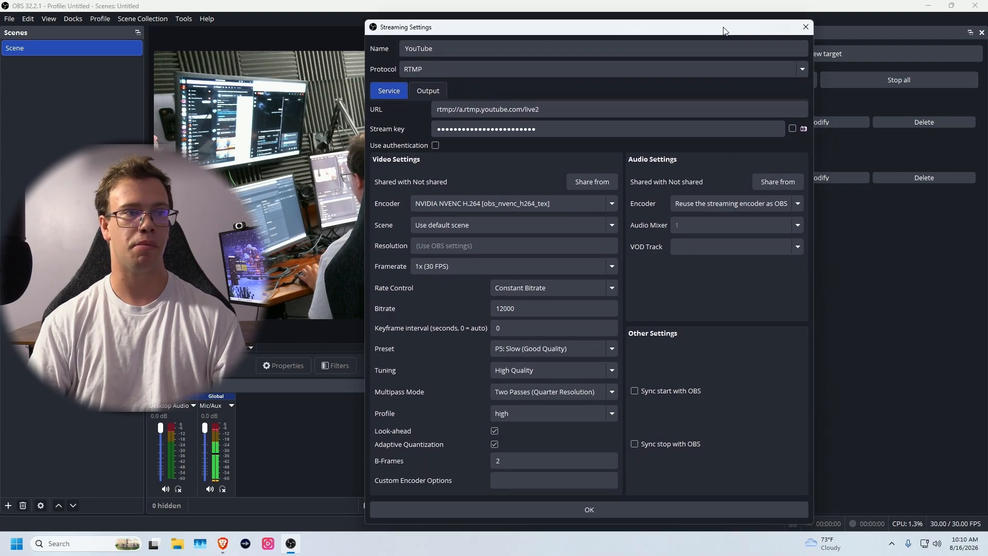
left_click(643, 394)
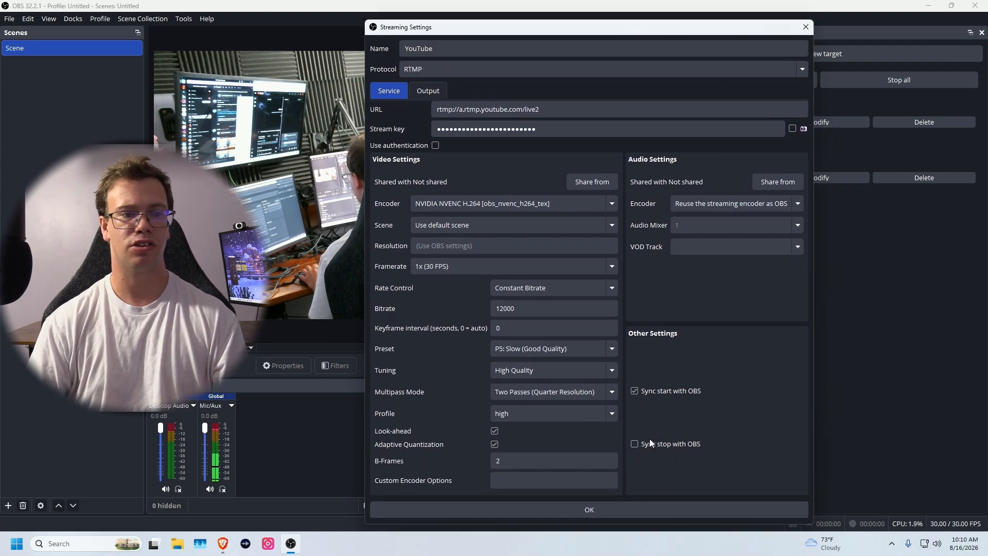
left_click(626, 511)
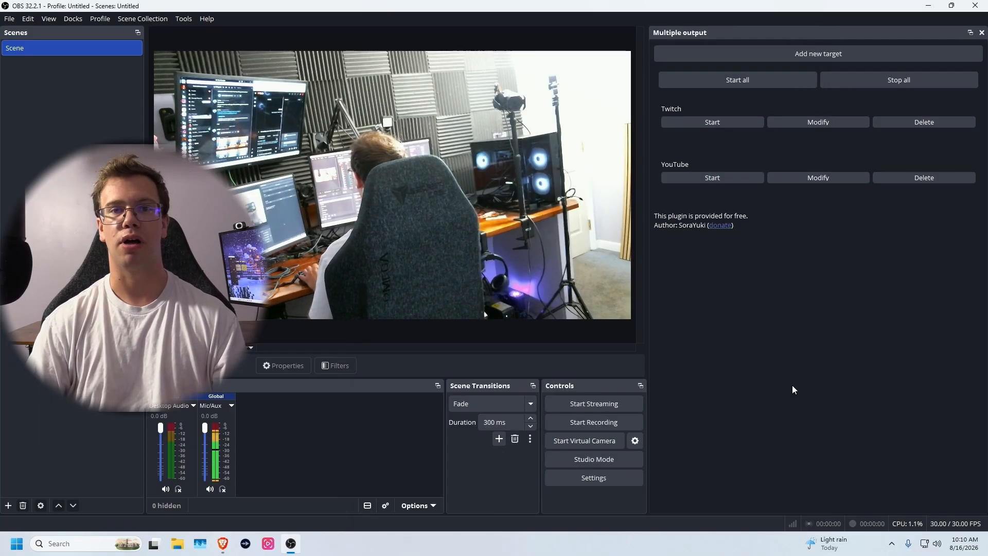
- Add a third output target named Kick, then switch to kick.com in the browser
left_click(821, 54)
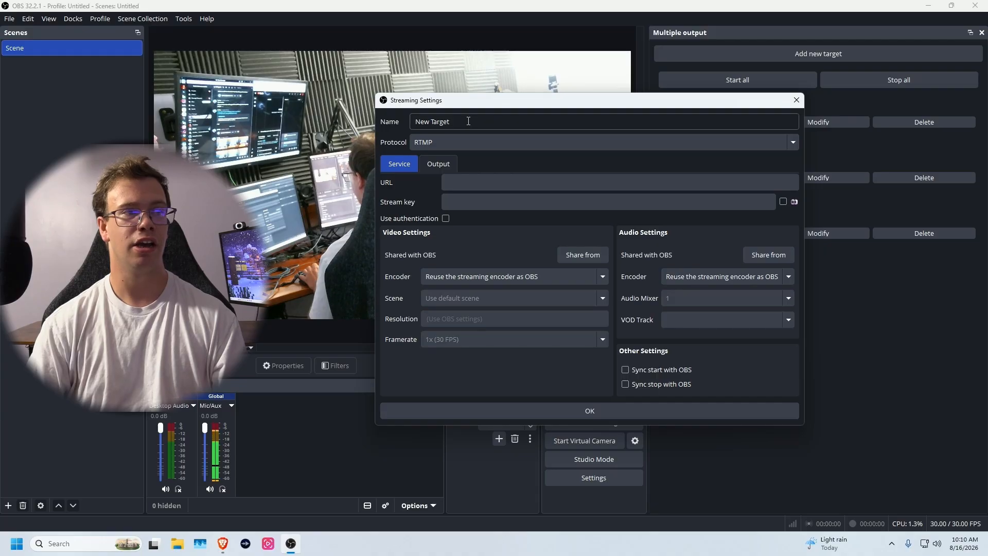
left_click_drag(466, 121, 413, 119)
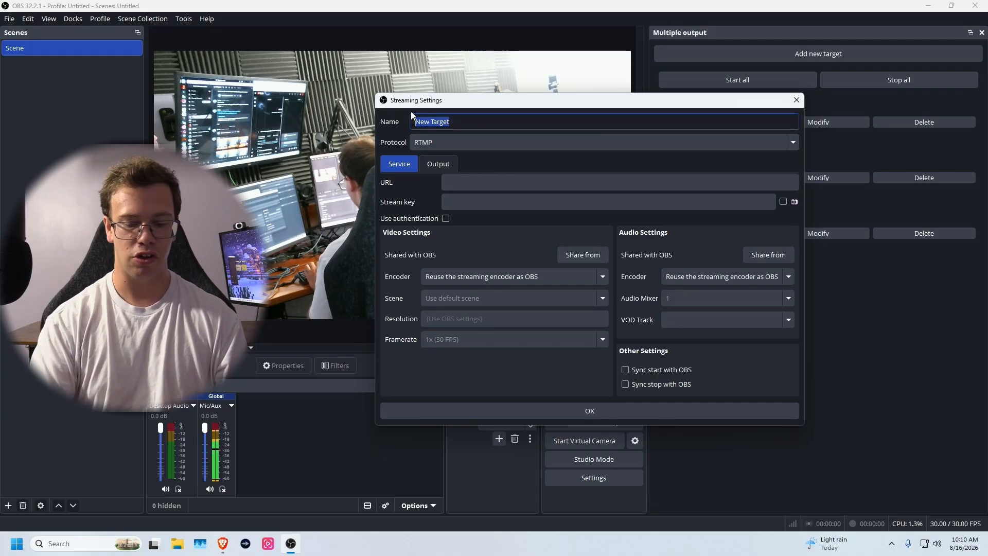
type("Kick")
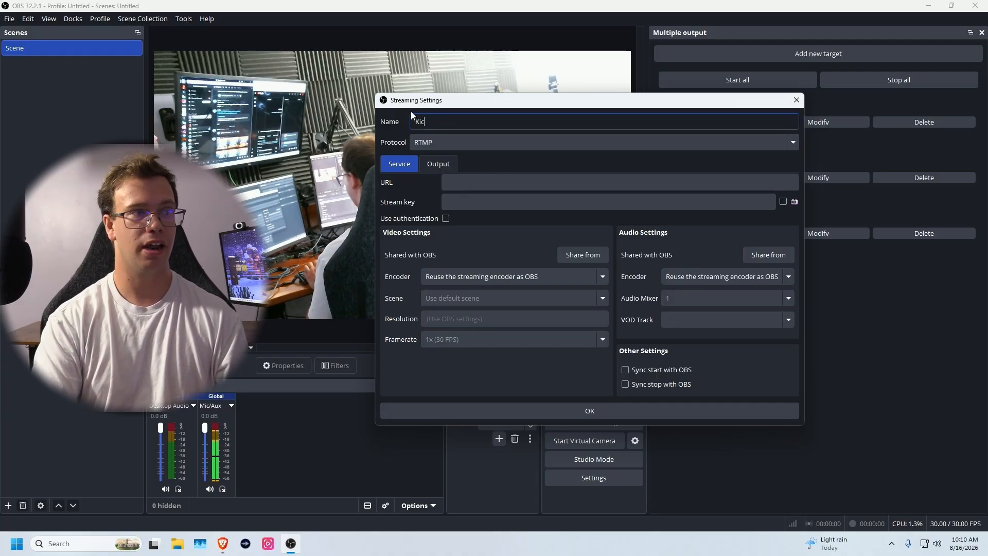
left_click(424, 183)
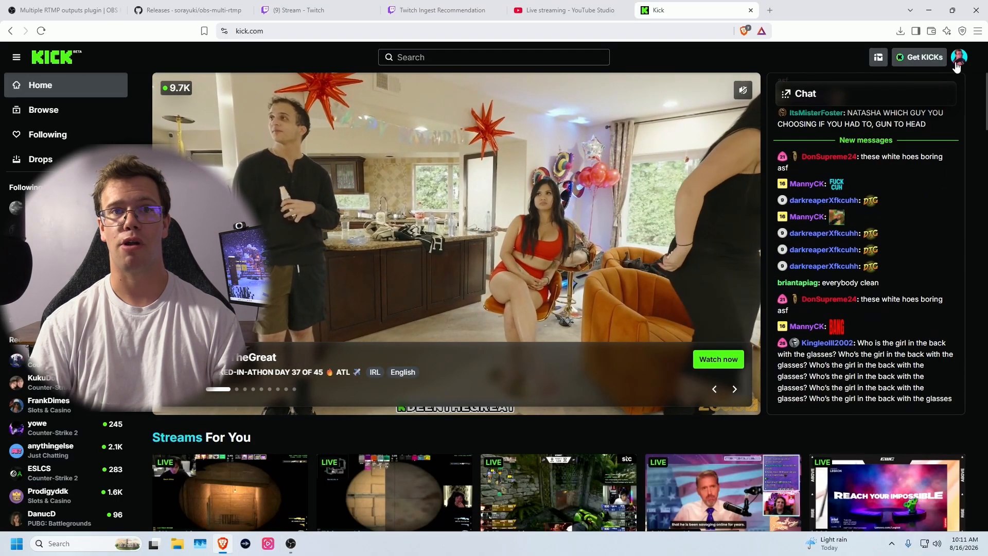
- Copy the stream URL and stream key from Kick's creator dashboard into OBS's Kick target
left_click(956, 63)
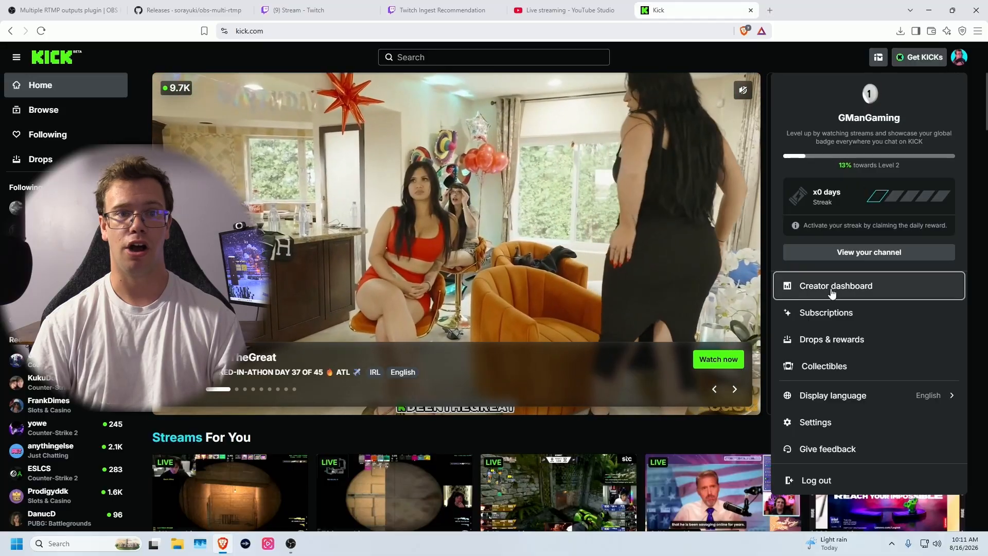
left_click(792, 286)
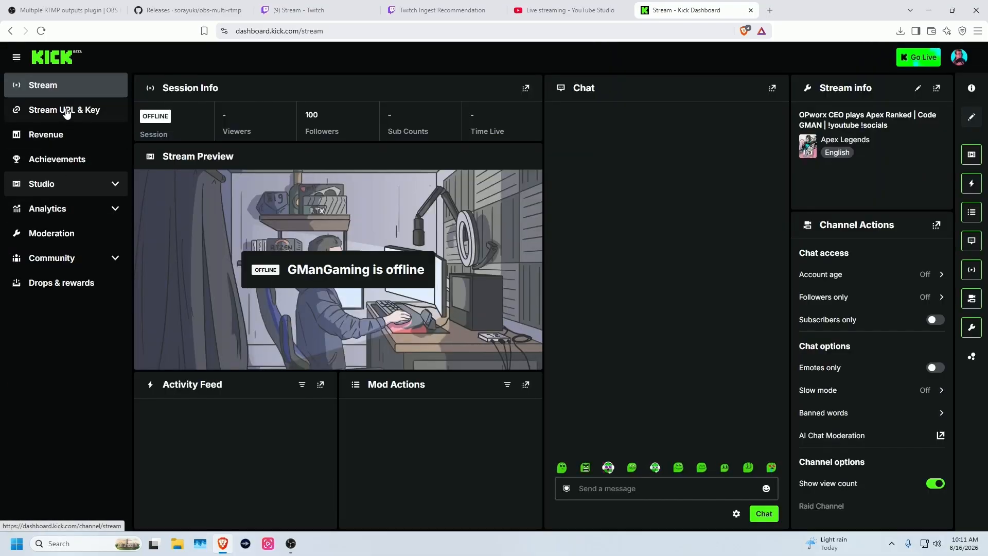
left_click(48, 113)
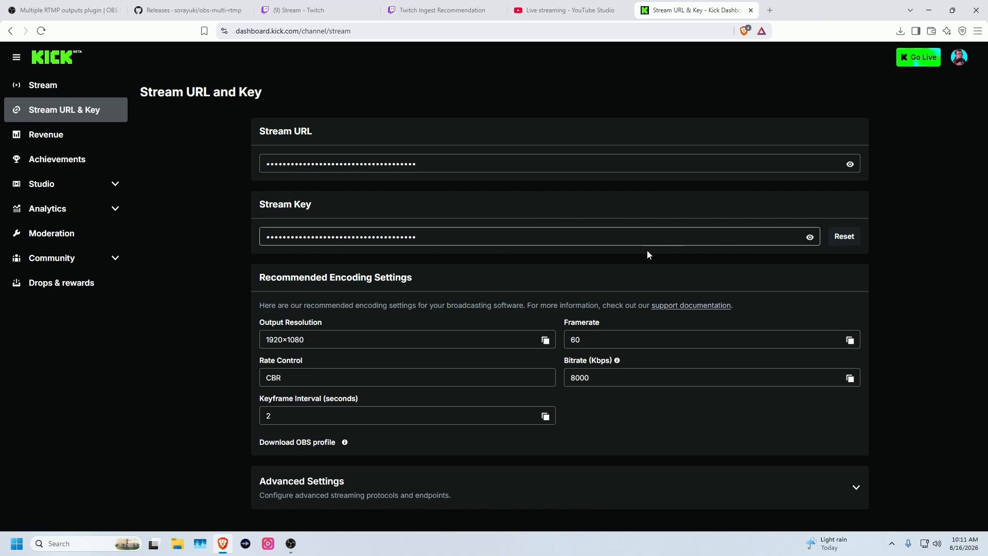
left_click(850, 164)
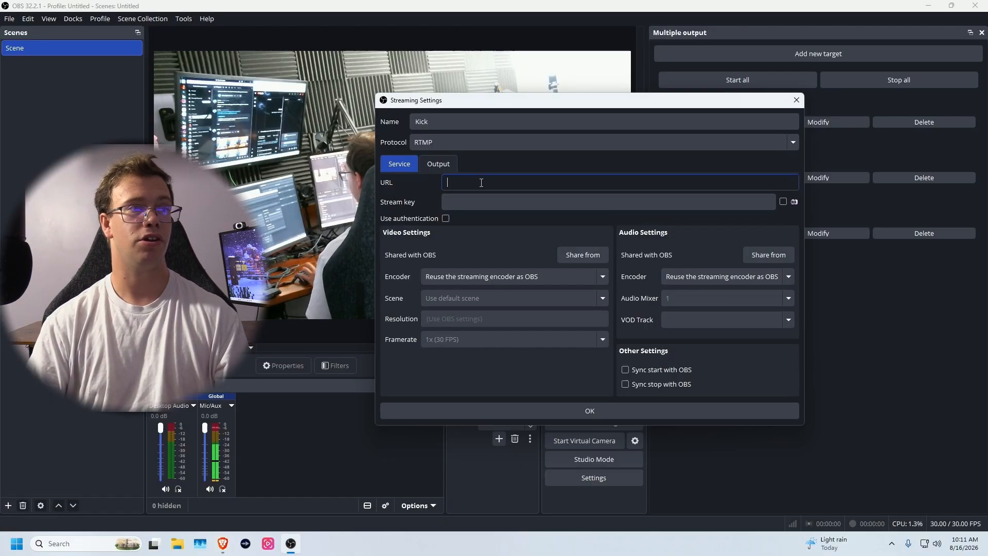
type("rtmps://fa723fc1b171.global-contribute.live-video.net/")
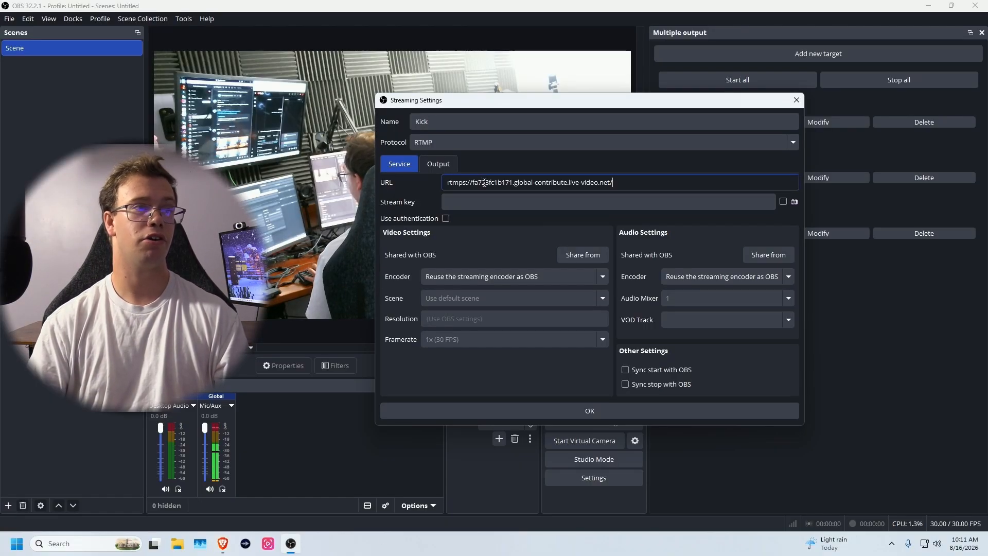
left_click(223, 544)
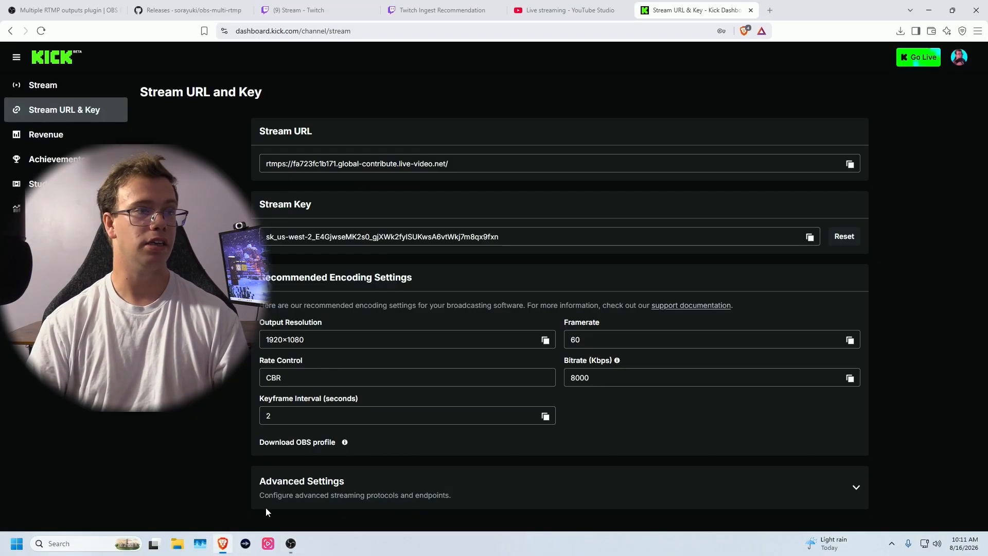
left_click(810, 237)
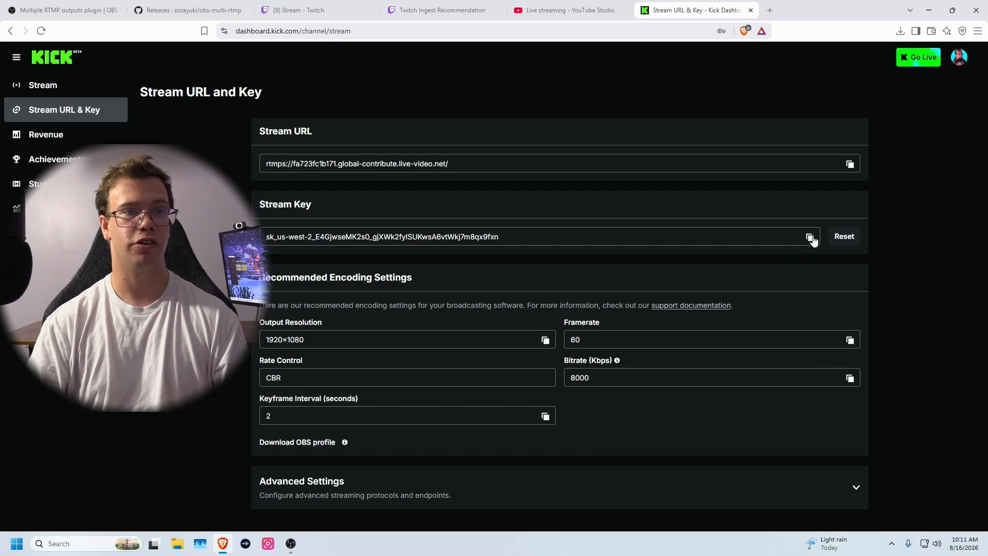
left_click(290, 546)
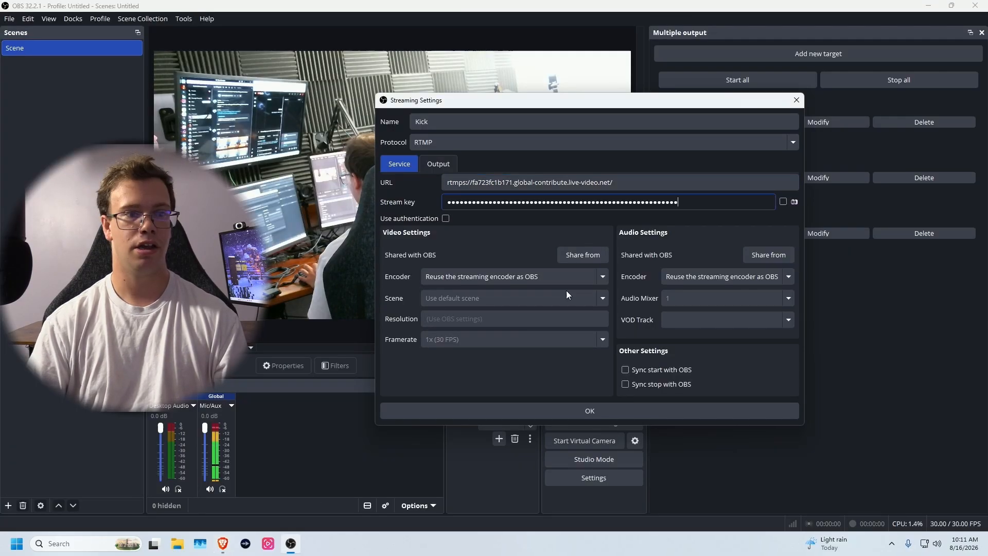
- Sync the Kick output's start/stop with OBS and set it to NVENC H.264 at 6000 bitrate
left_click(652, 370)
left_click(651, 384)
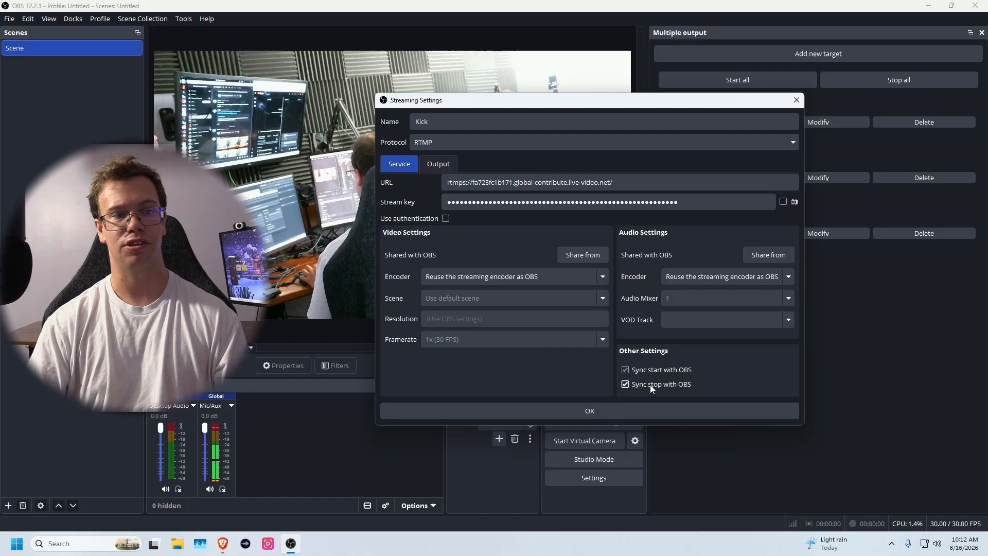
left_click(523, 276)
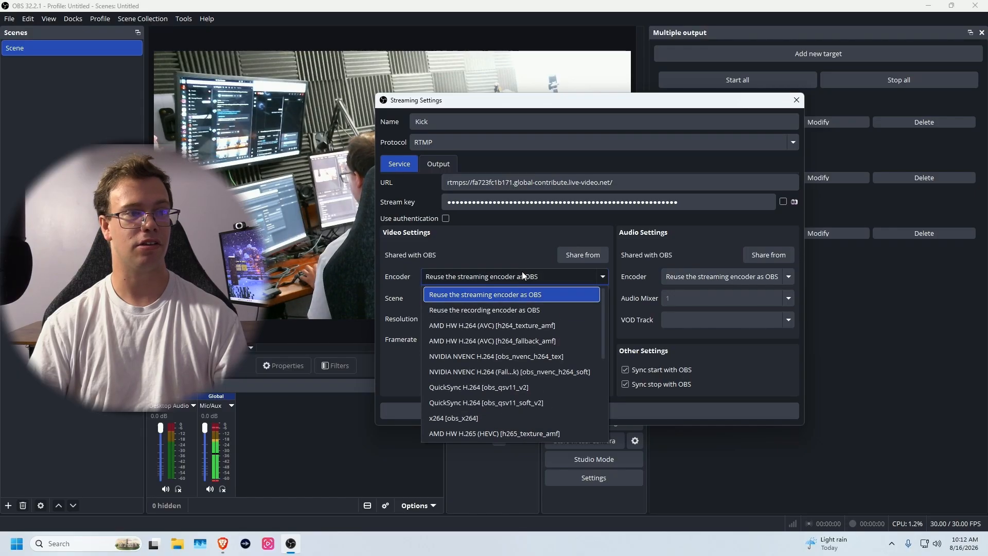
left_click(511, 357)
left_click_drag(530, 381, 482, 381)
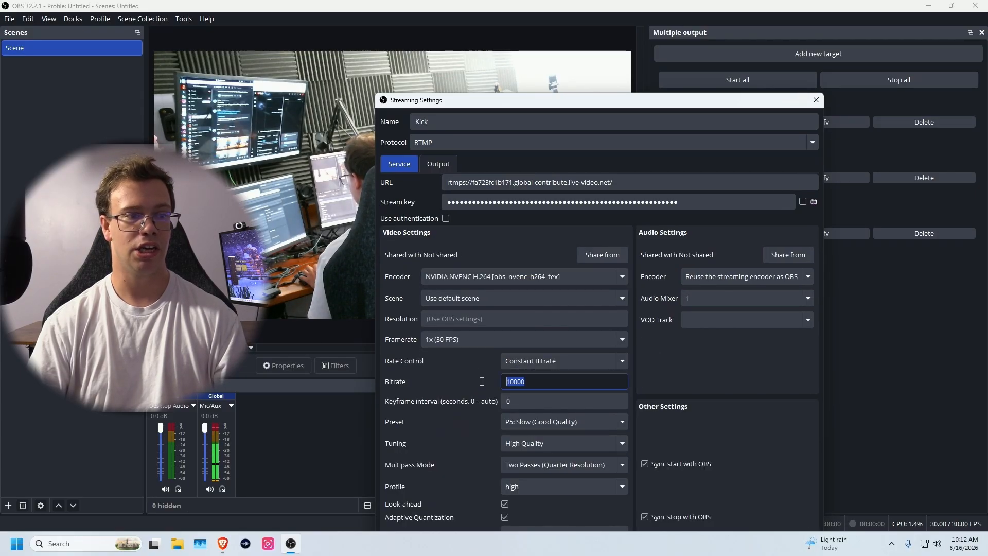
type("6000")
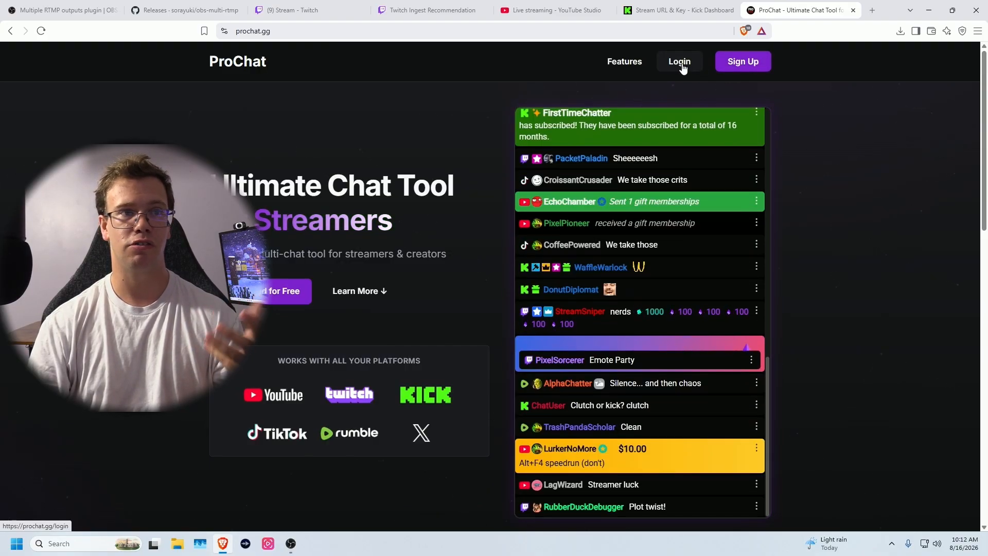
- Sign in to ProChat and connect the Kick account under Settings > Connections, skipping Add Channel
left_click(680, 62)
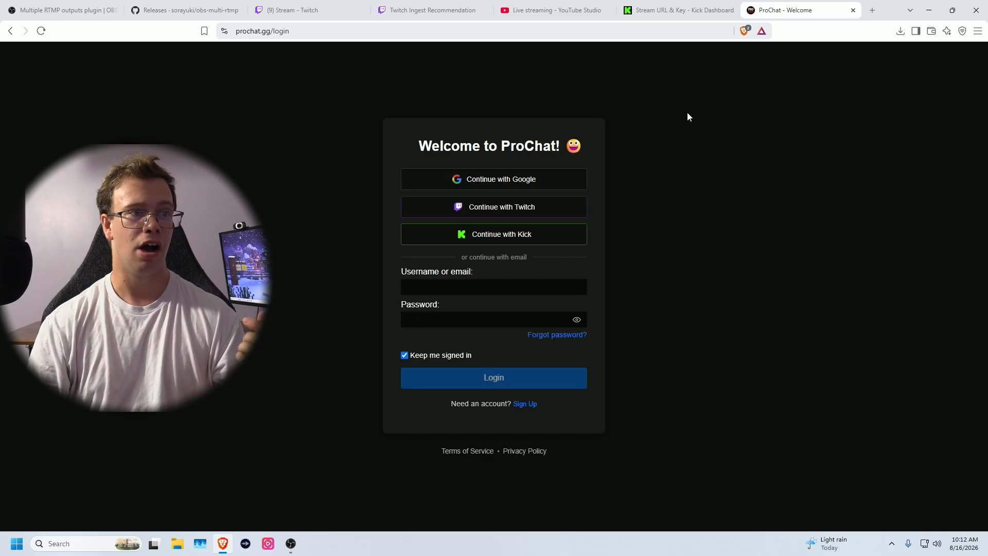
left_click(559, 209)
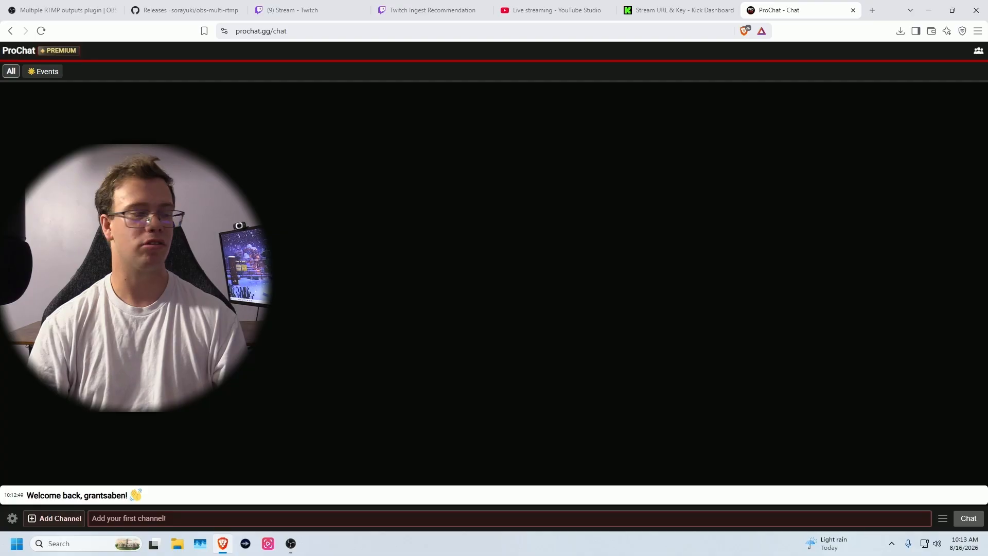
left_click(12, 518)
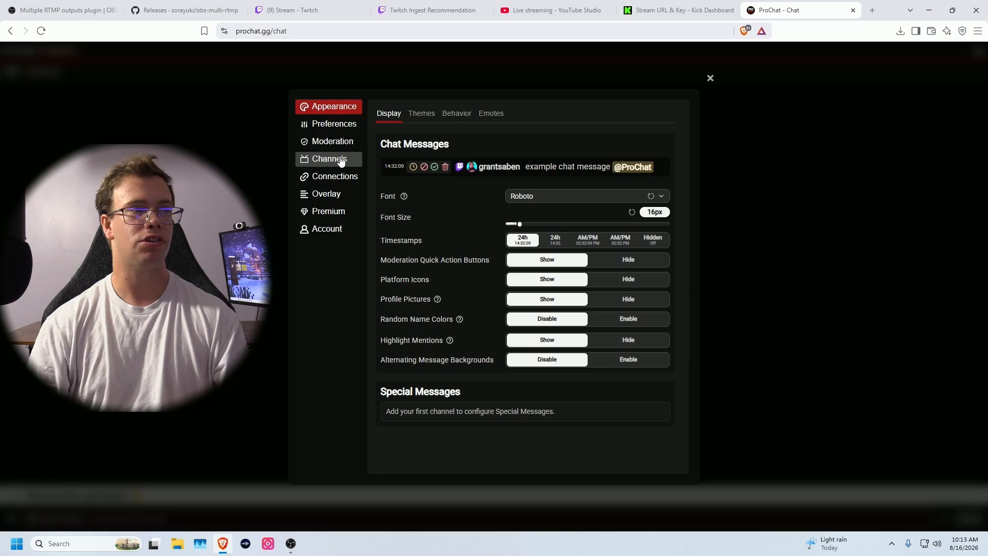
left_click(317, 180)
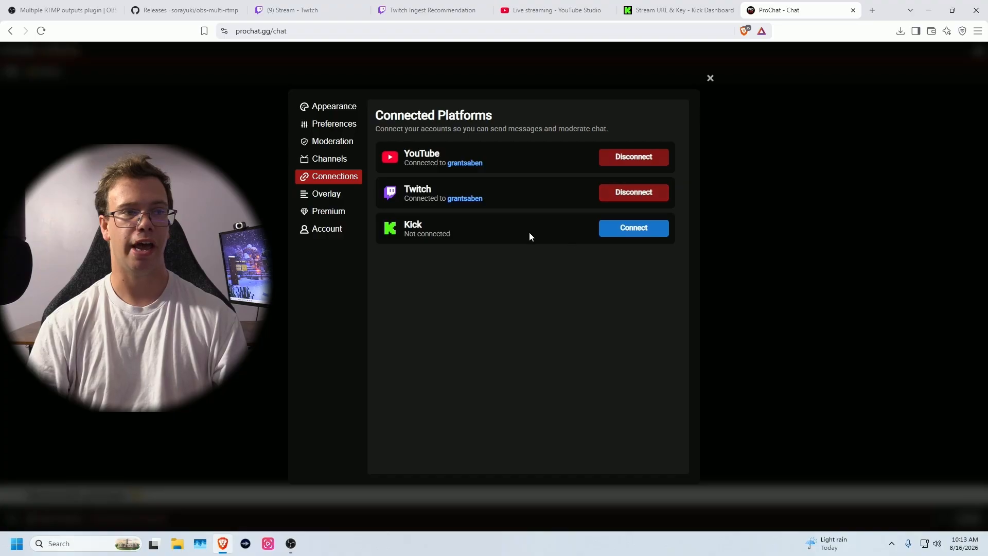
left_click(643, 230)
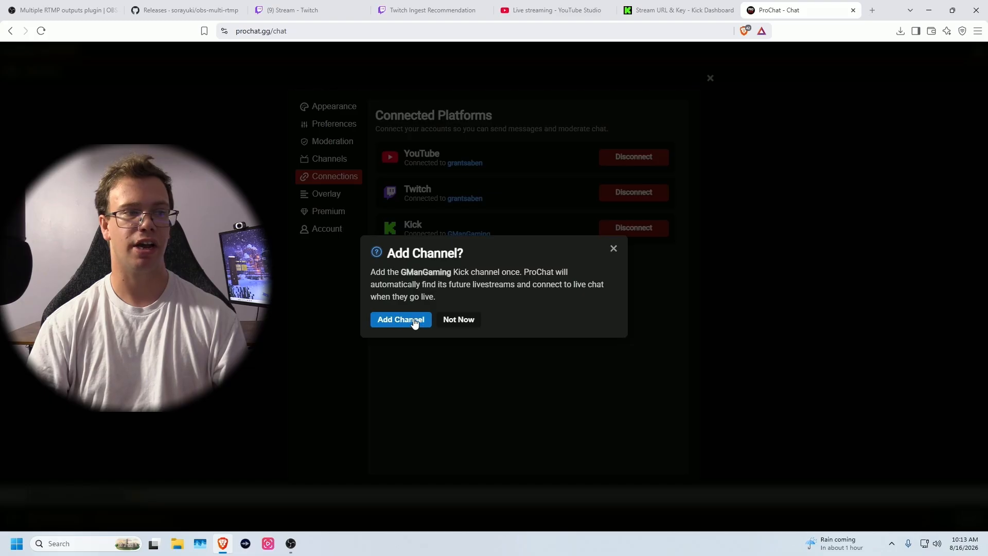
left_click(458, 319)
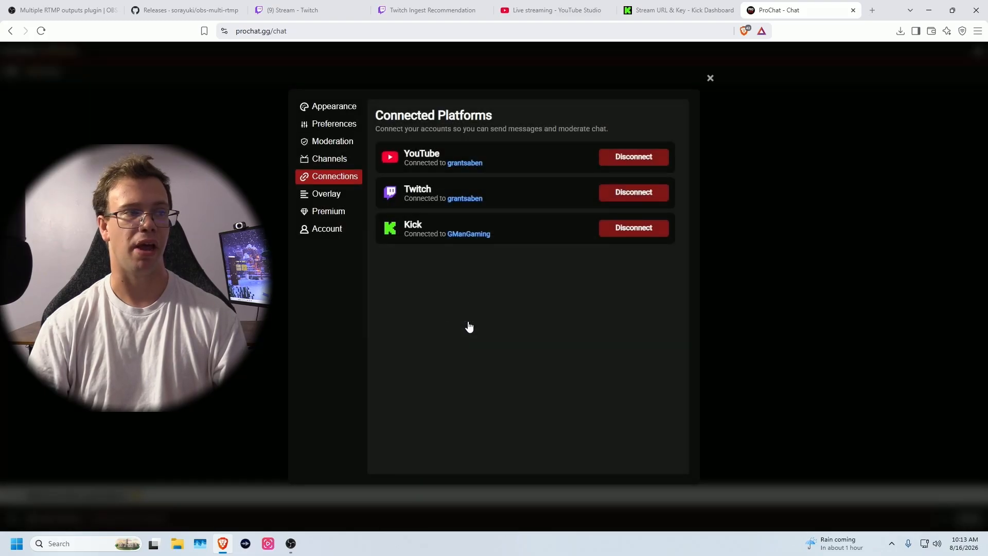
left_click(339, 160)
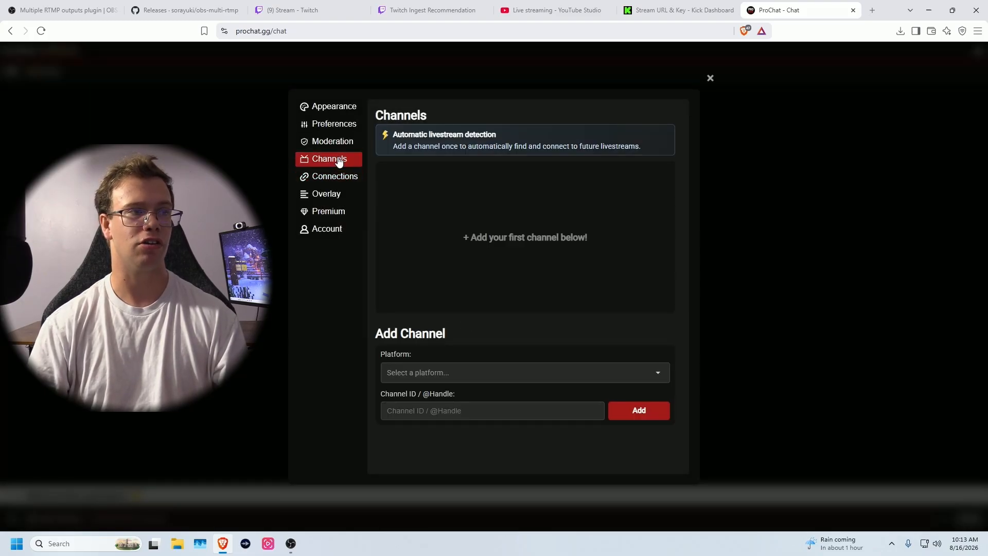
left_click(456, 372)
left_click(450, 394)
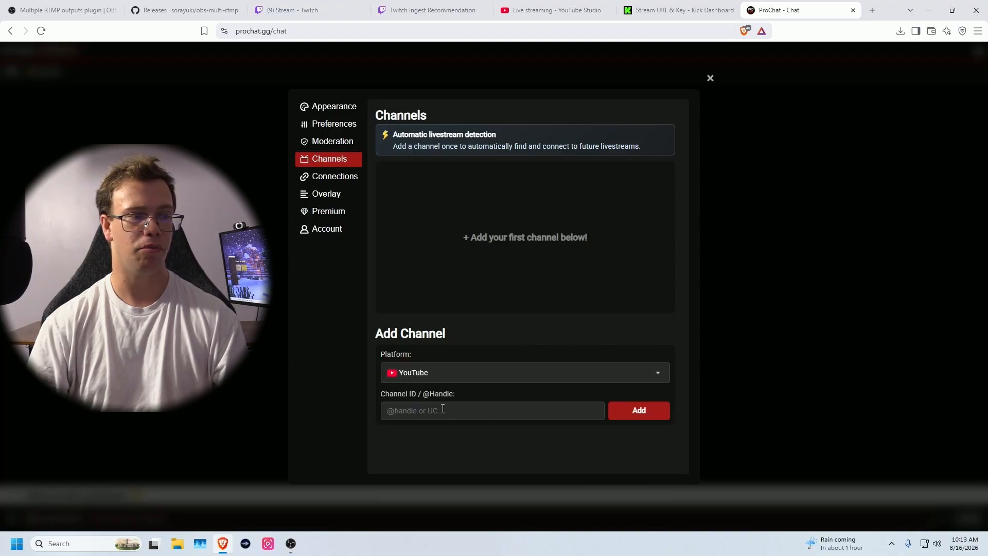
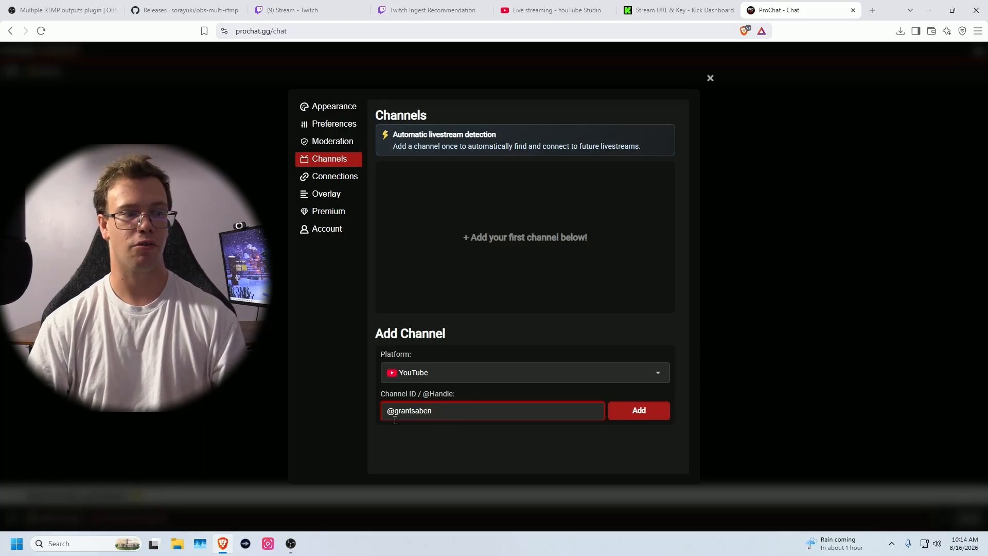
left_click(656, 416)
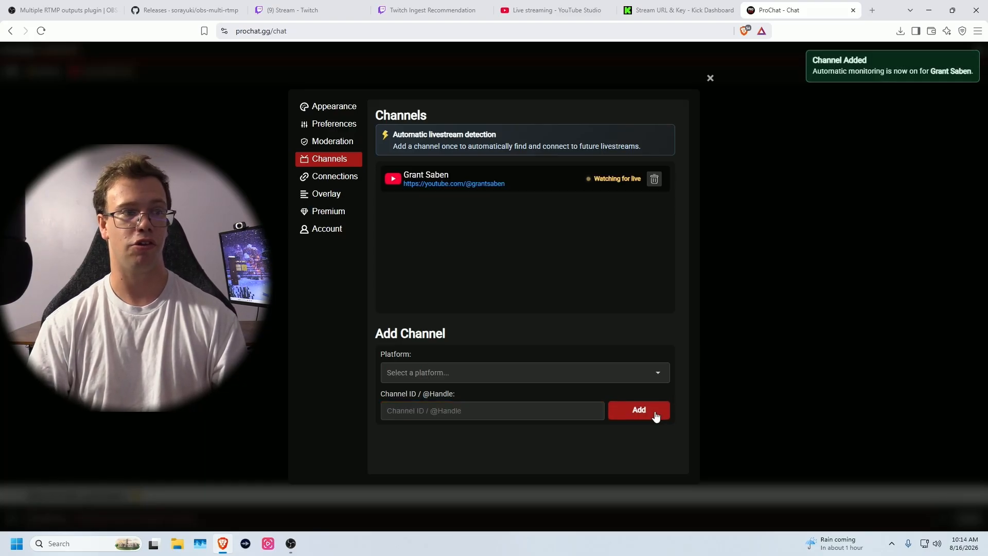
left_click(549, 375)
left_click(517, 411)
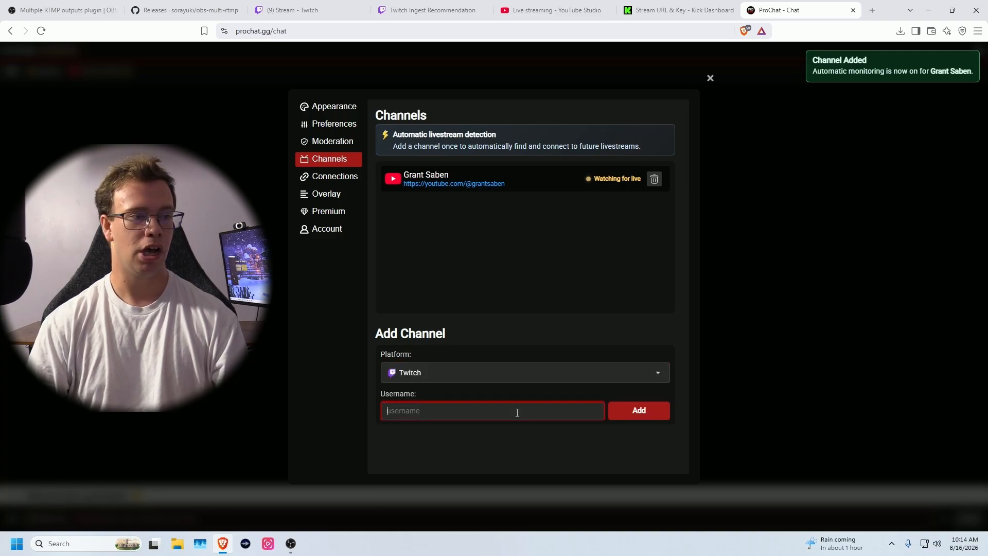
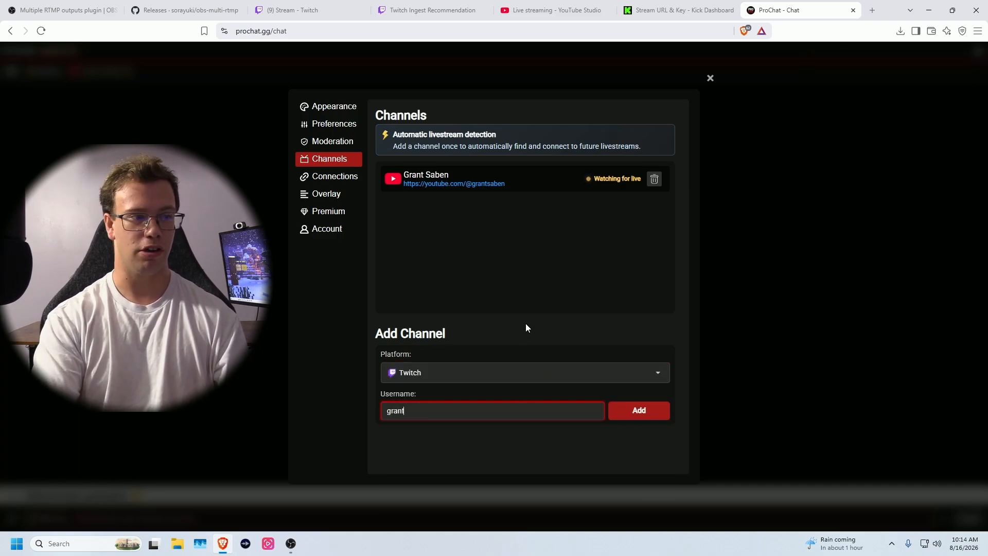
left_click(628, 409)
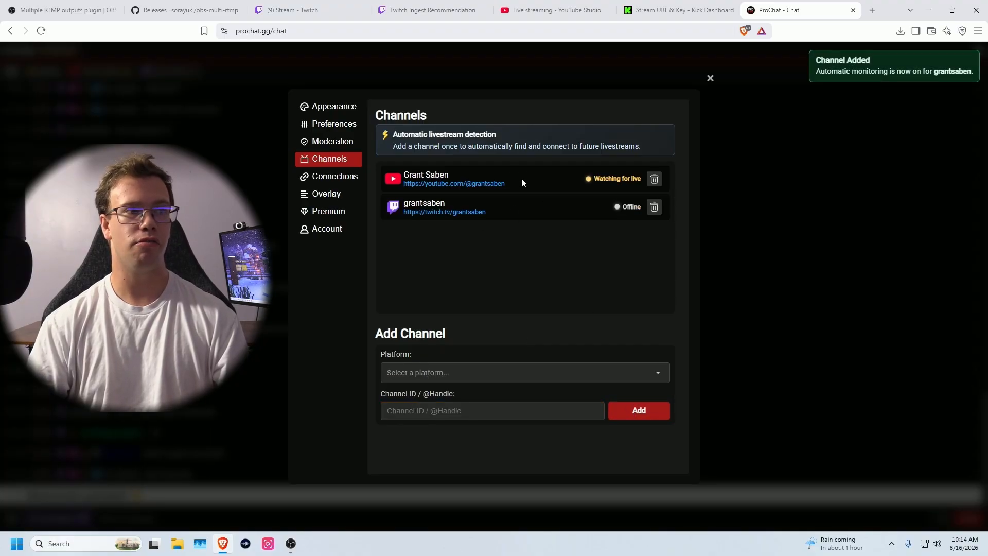
- Check the combined chat, then return to Channels and choose Kick as the next channel's platform
left_click(710, 80)
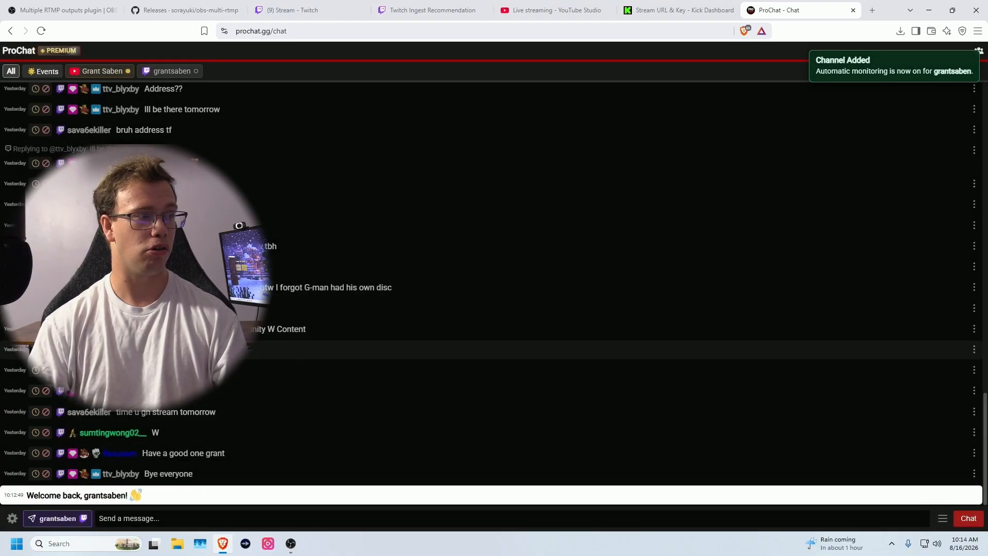
left_click(12, 518)
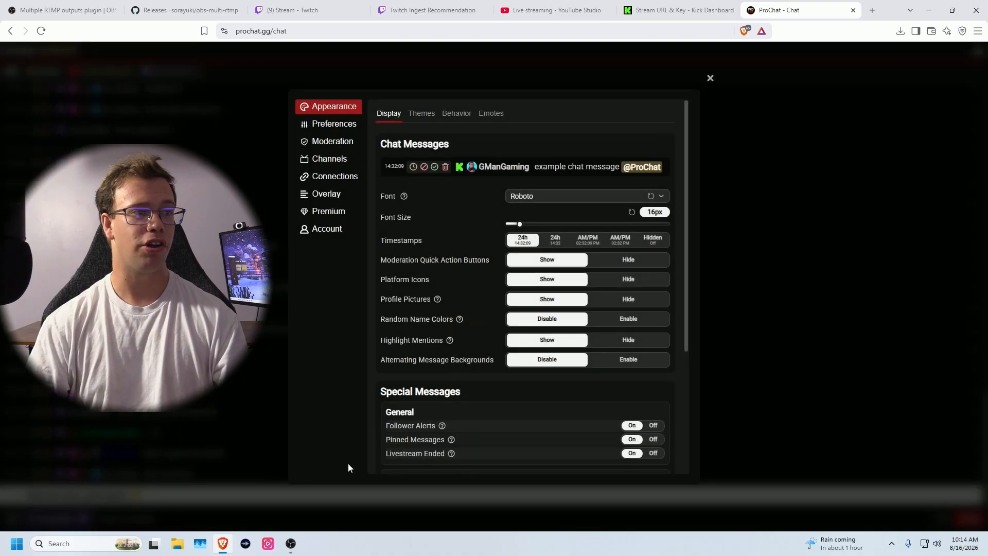
left_click(330, 159)
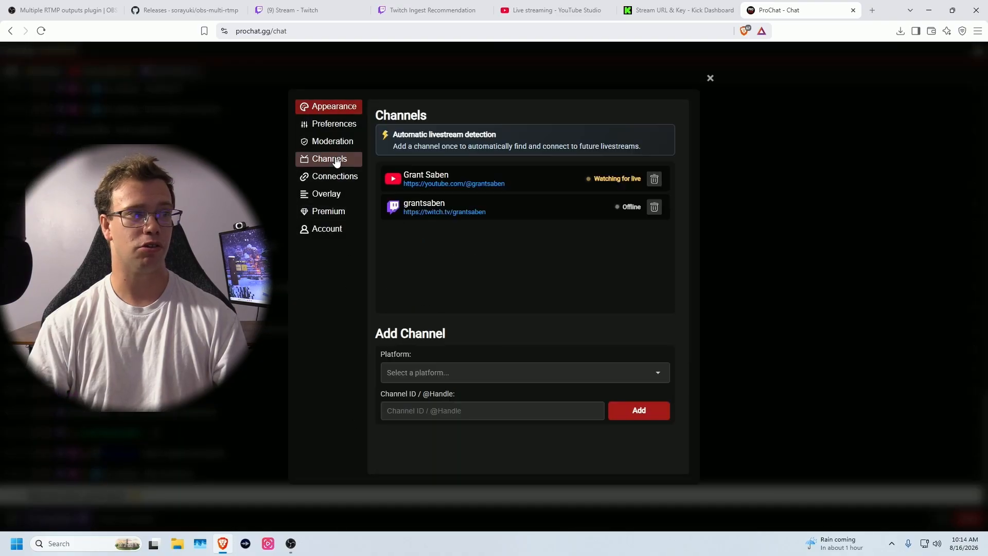
left_click(470, 374)
left_click(439, 432)
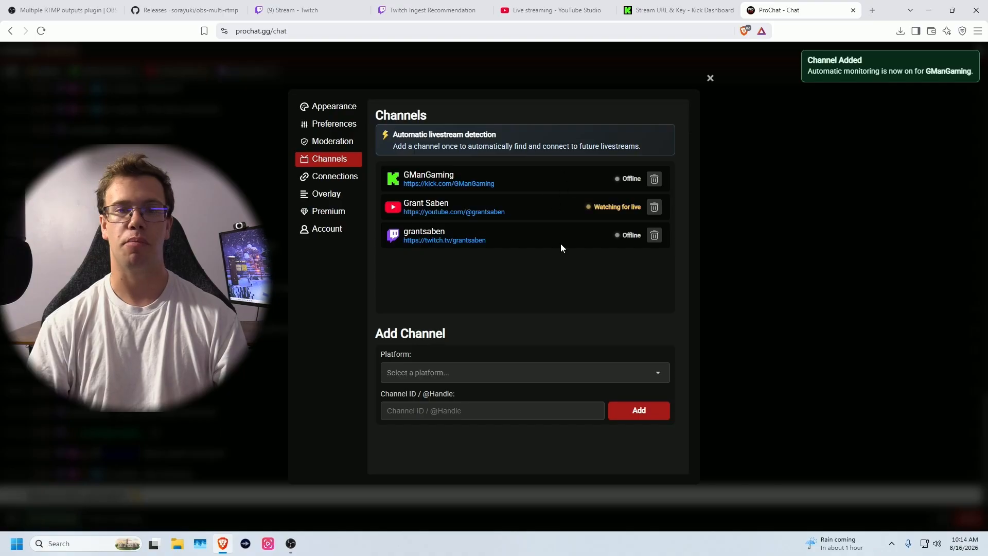
- Copy ProChat's chat overlay URL from Settings > Overlay, accepting the privacy warning, and return to OBS
left_click(333, 198)
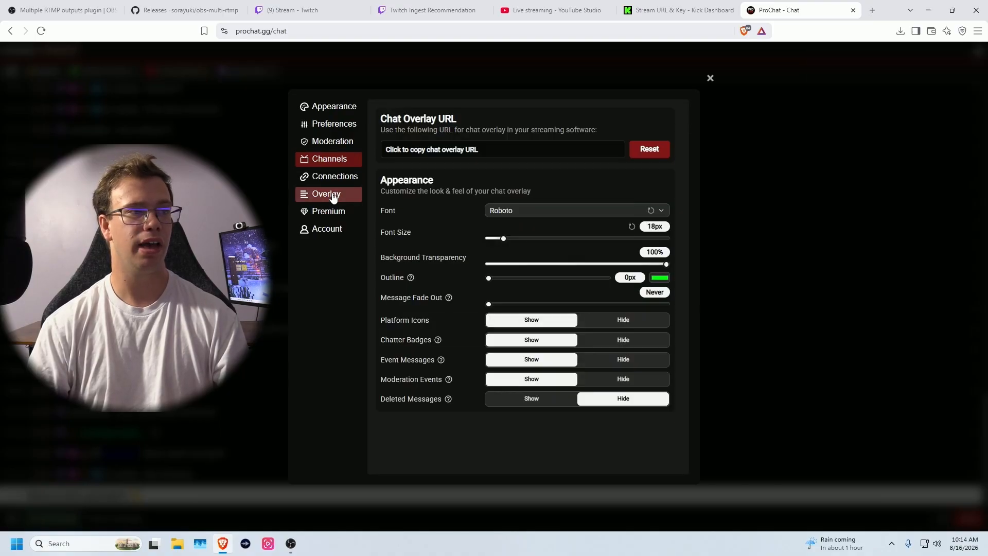
left_click(486, 148)
left_click(394, 320)
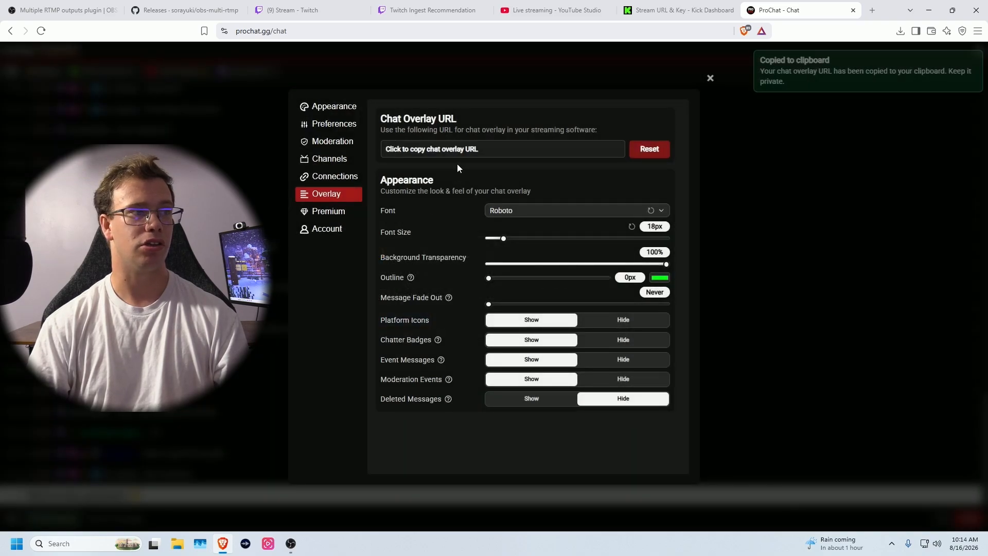
left_click(291, 550)
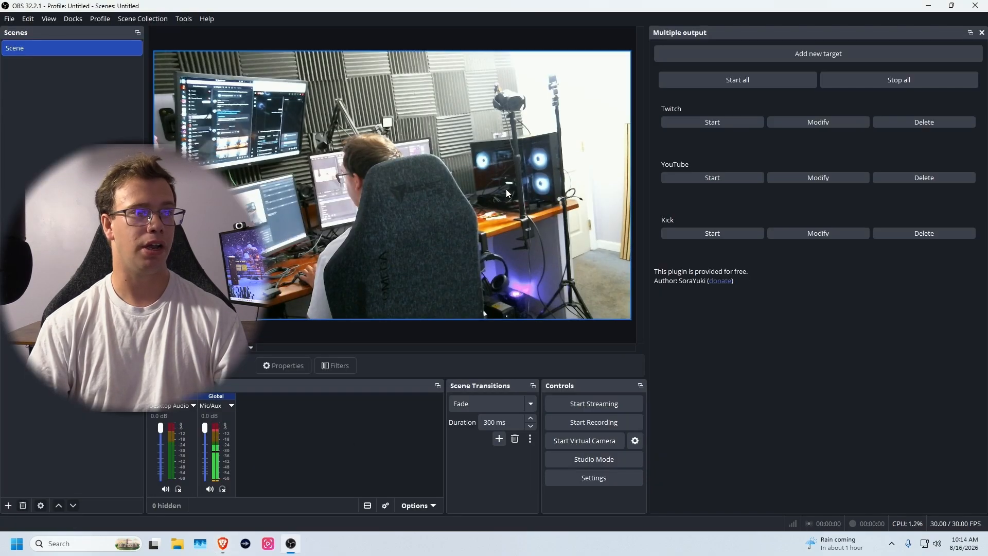
- Create a custom browser dock 'PRO Chat' with the overlay URL and dock it beside Multiple output
left_click(71, 21)
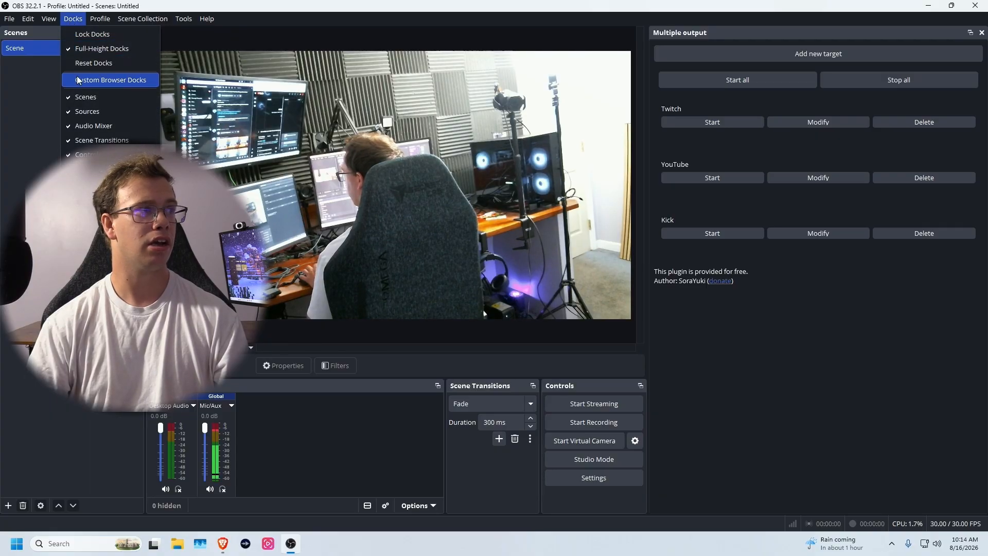
left_click(108, 80)
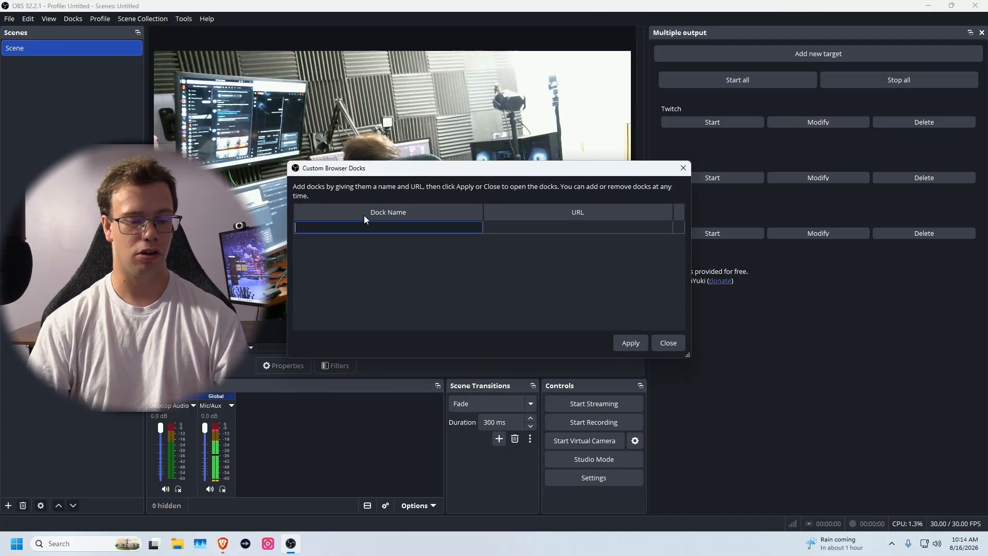
type("PRO Chat")
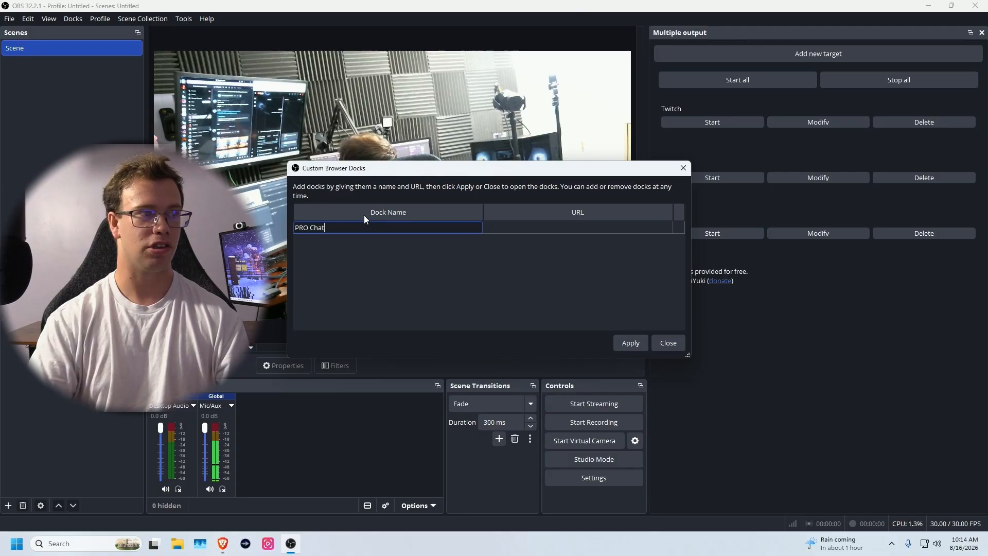
double_click(544, 229)
key("ctrl+v")
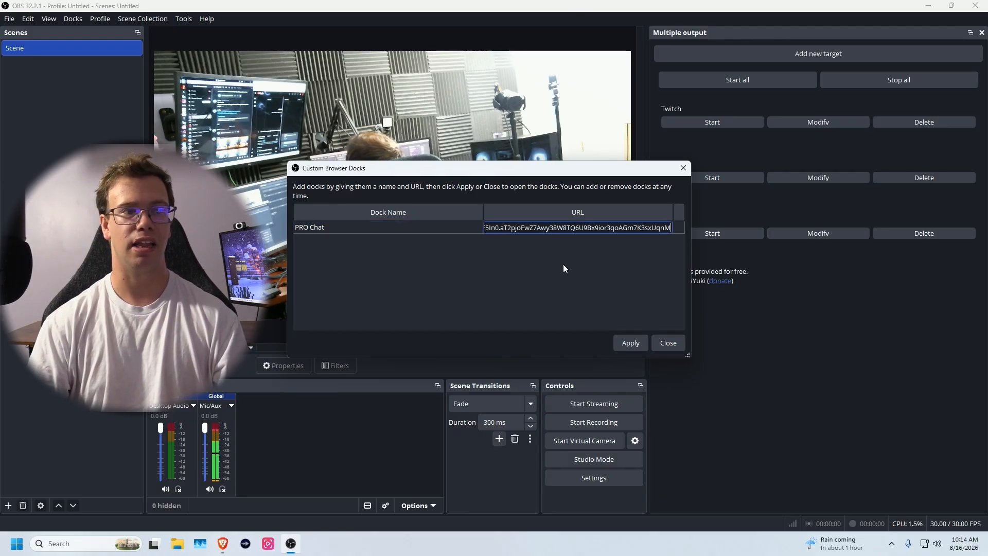
left_click(629, 343)
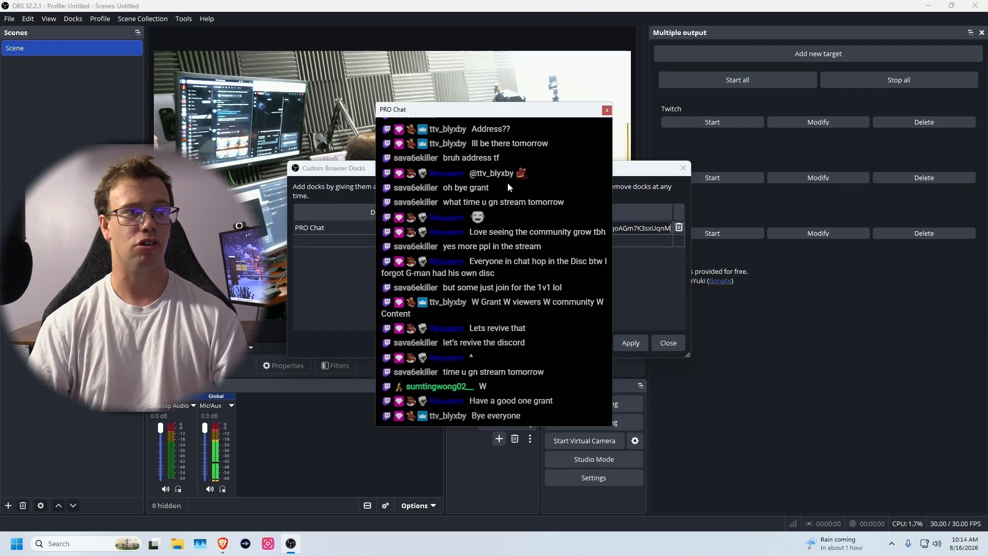
left_click(668, 343)
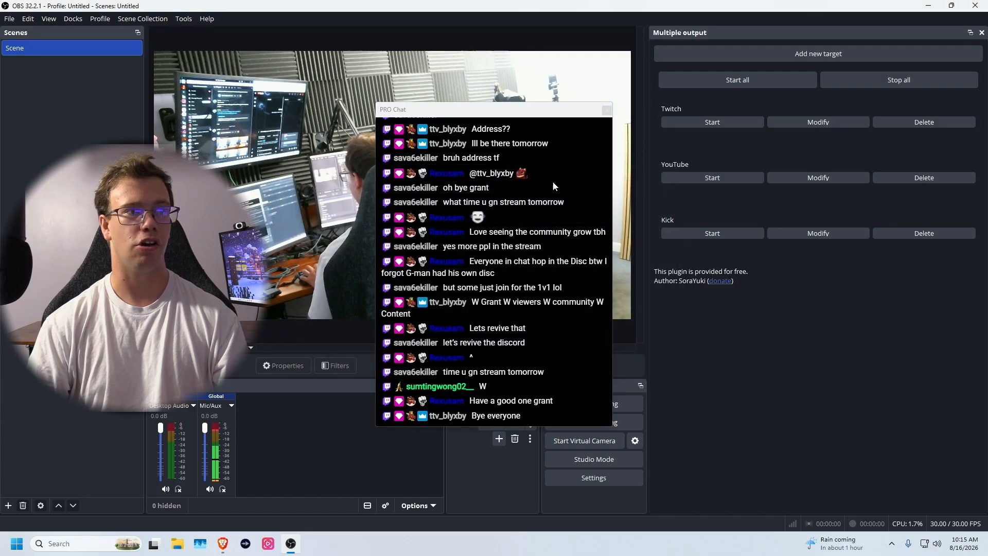
left_click_drag(517, 115, 664, 154)
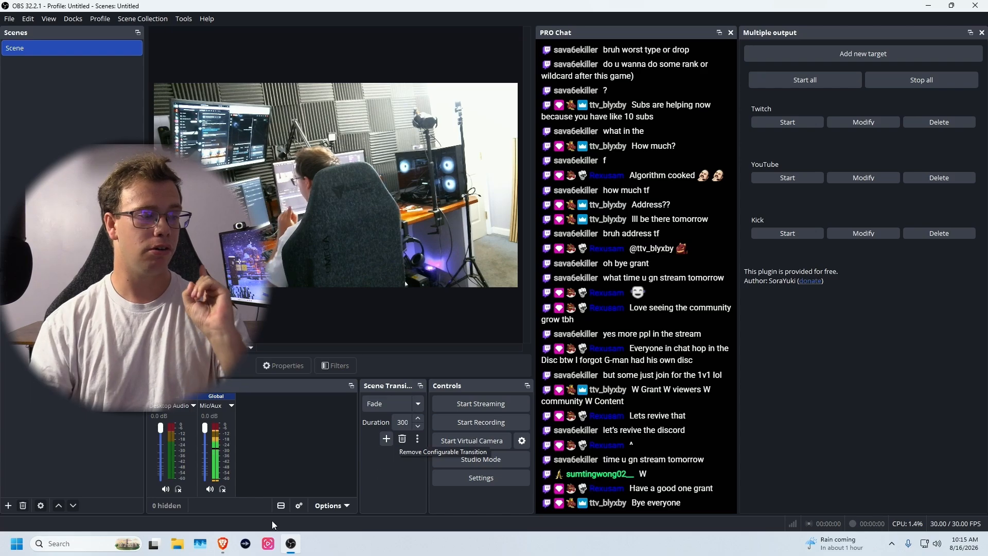
- Sign in to BotRix with Twitch, glance at the ProChat tab, then open BotRix's Widgets gallery
left_click(222, 544)
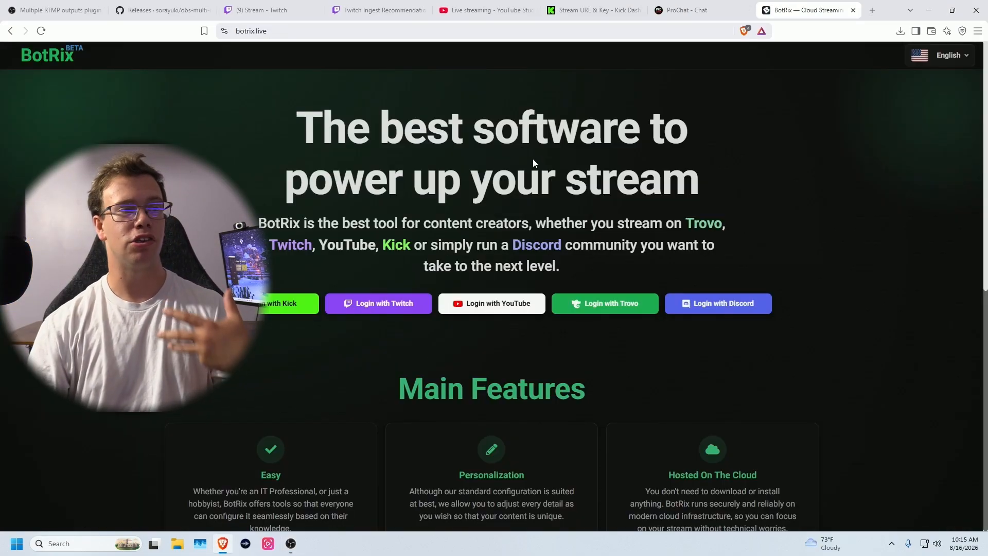
left_click(362, 309)
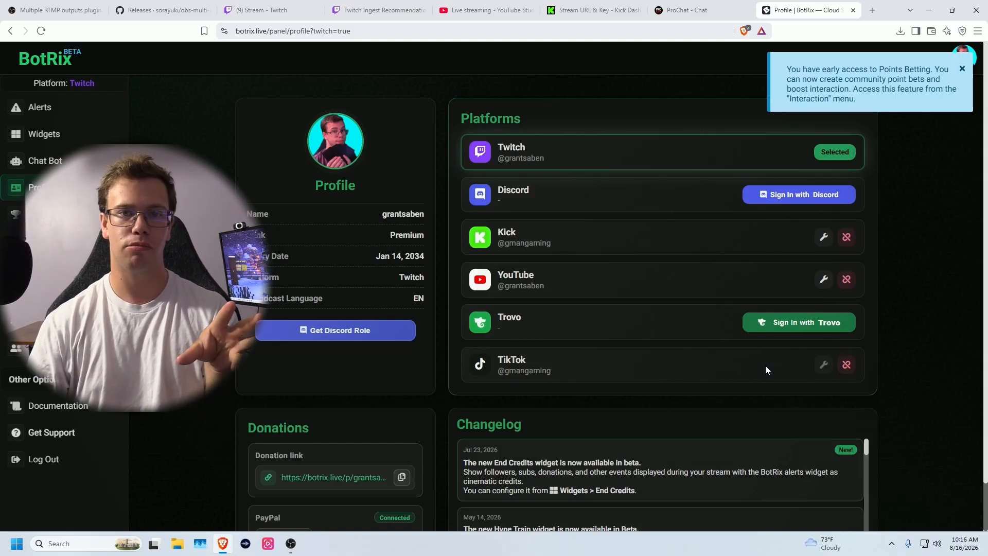
left_click(707, 6)
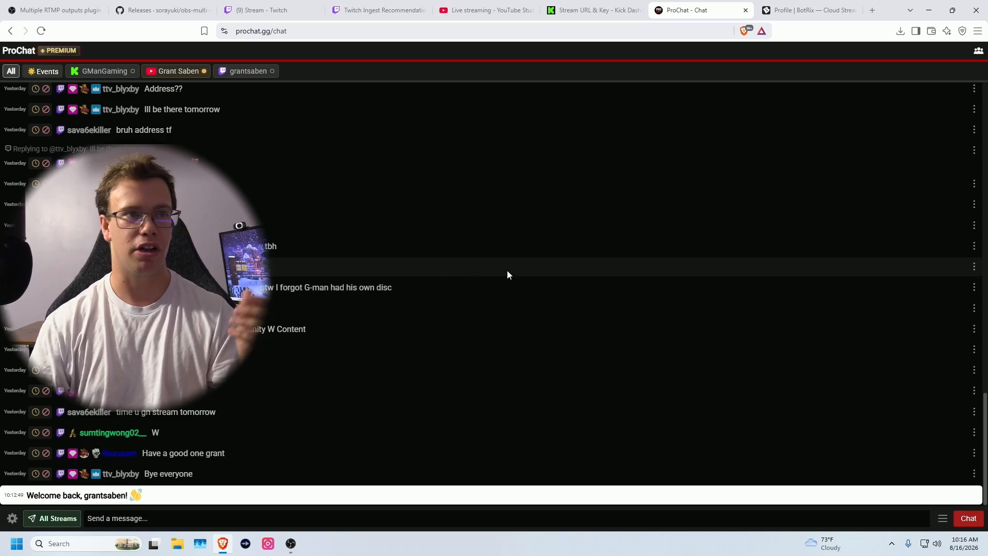
left_click(781, 12)
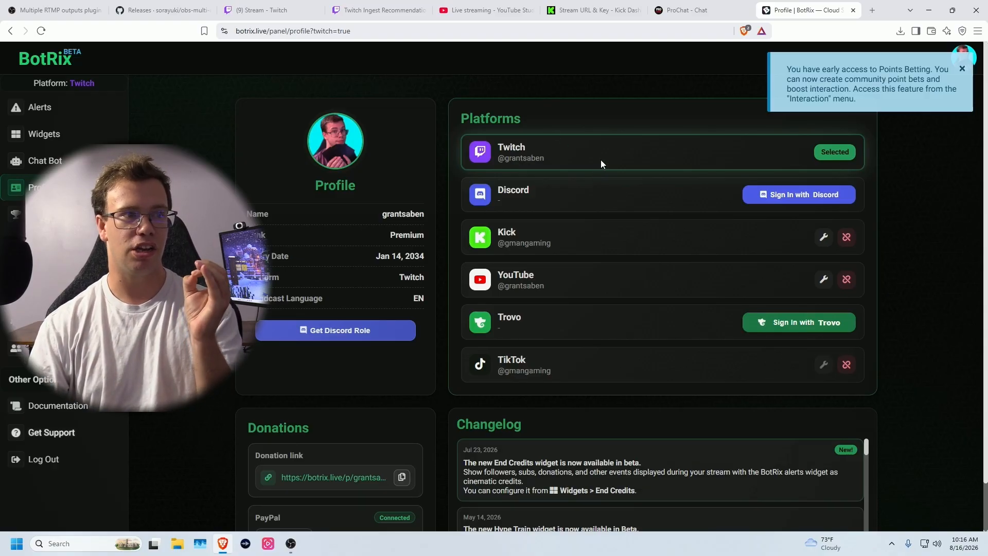
left_click(62, 138)
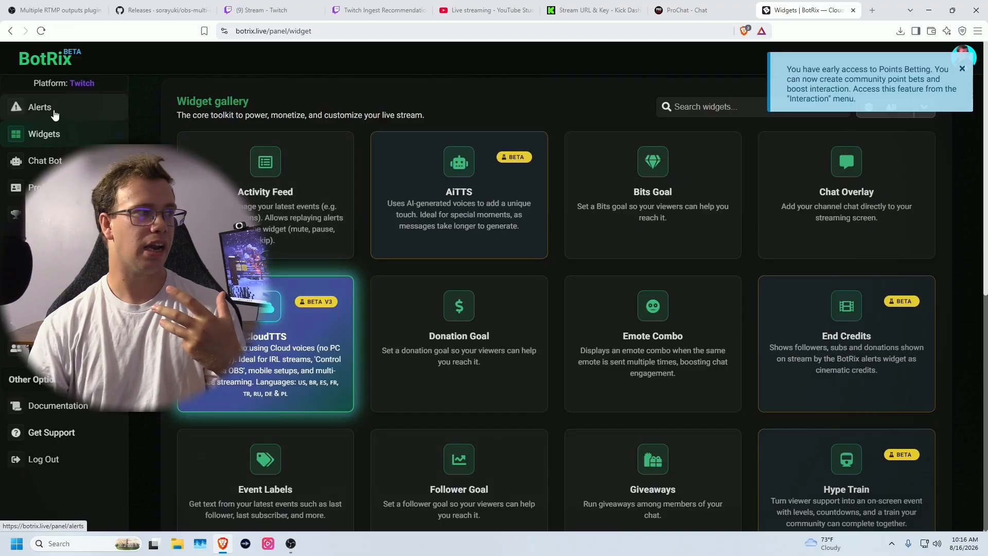
- Copy the Widget URL from BotRix's Twitch Alerts settings page
left_click(55, 115)
scroll(322, 293, "down", 10)
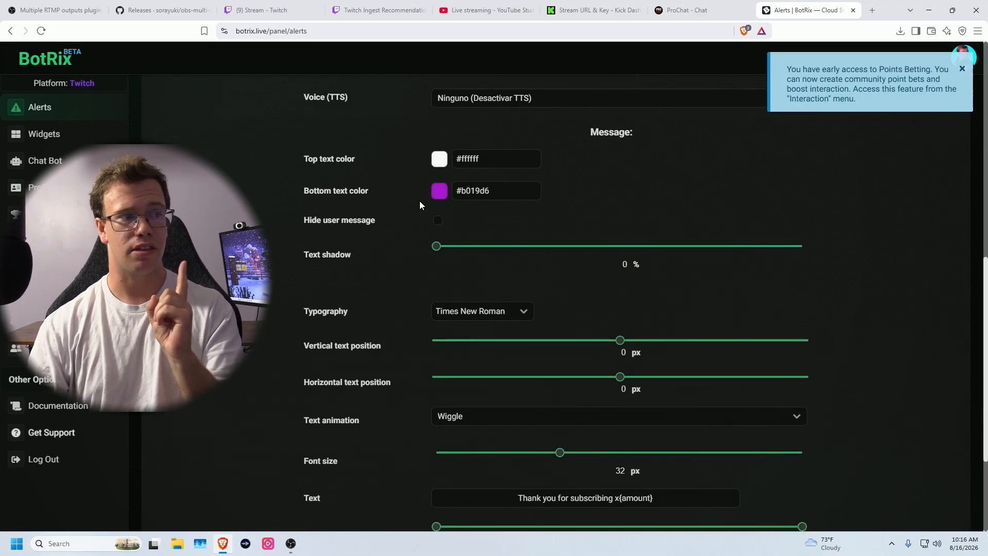
scroll(411, 209, "up", 2)
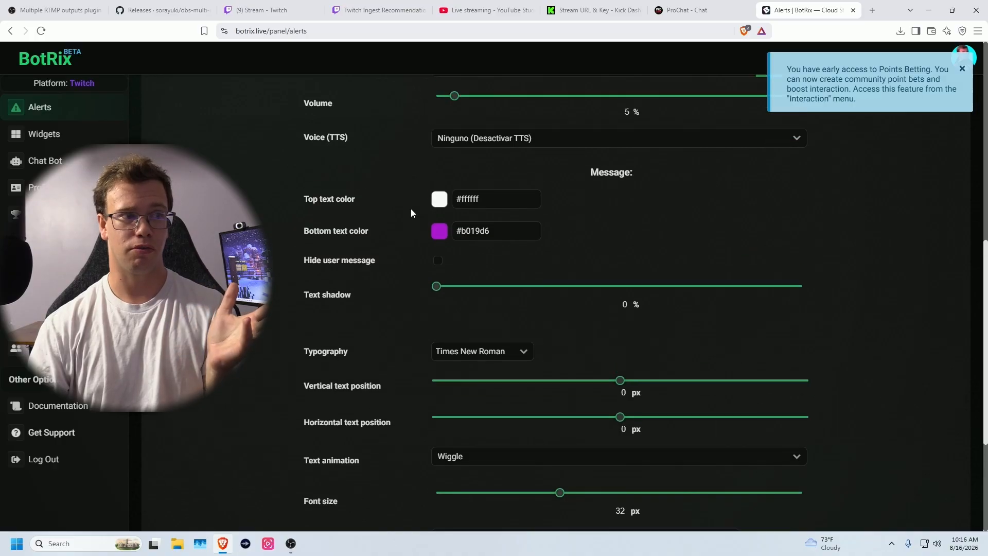
scroll(411, 209, "up", 8)
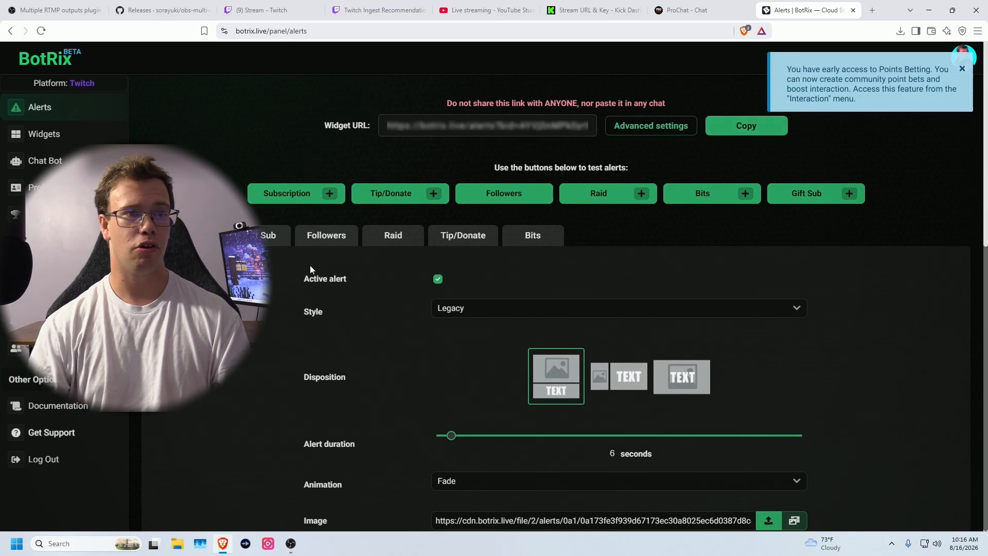
left_click(747, 130)
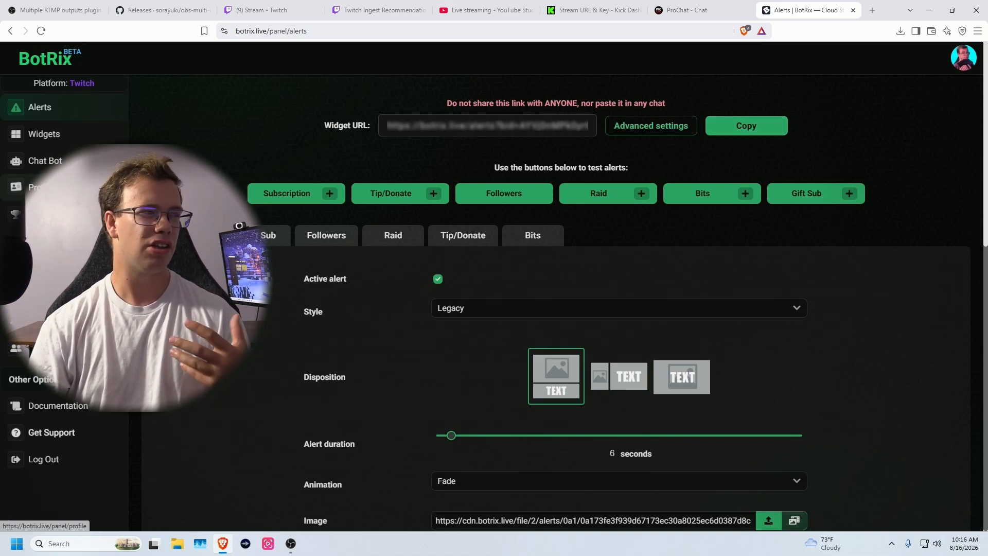
scroll(400, 258, "down", 9)
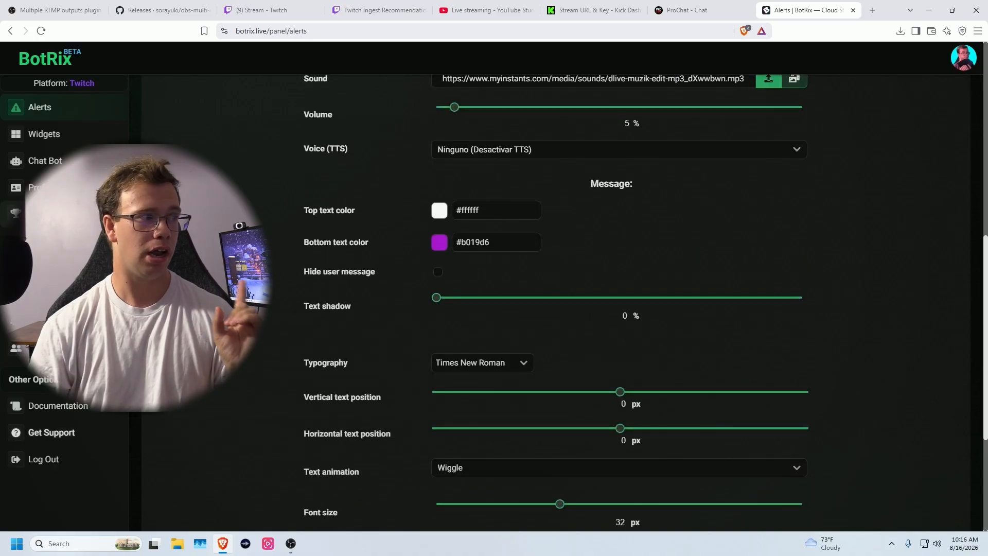
- Make Kick the active BotRix platform, review its Alerts page, and return to Widgets
left_click(23, 187)
scroll(637, 260, "up", 1)
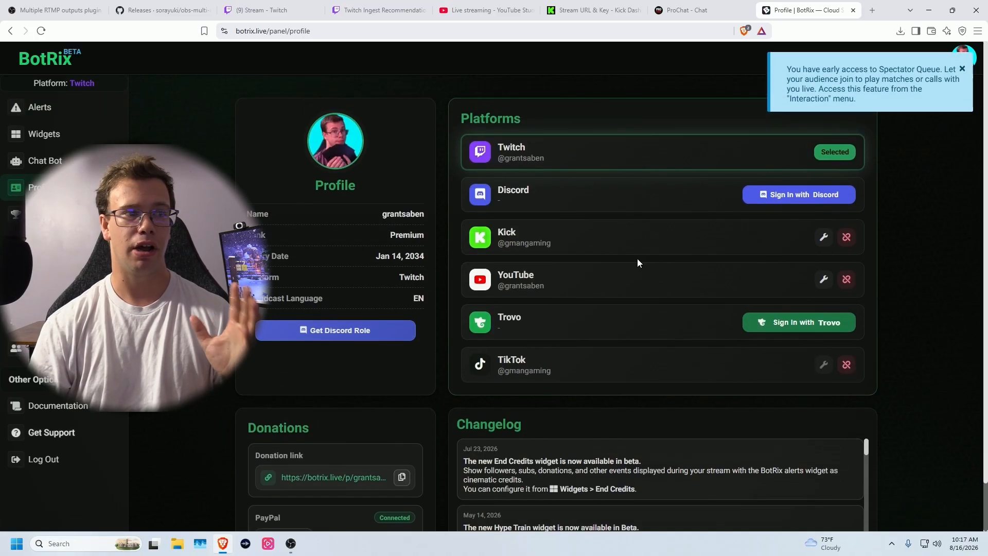
left_click(824, 238)
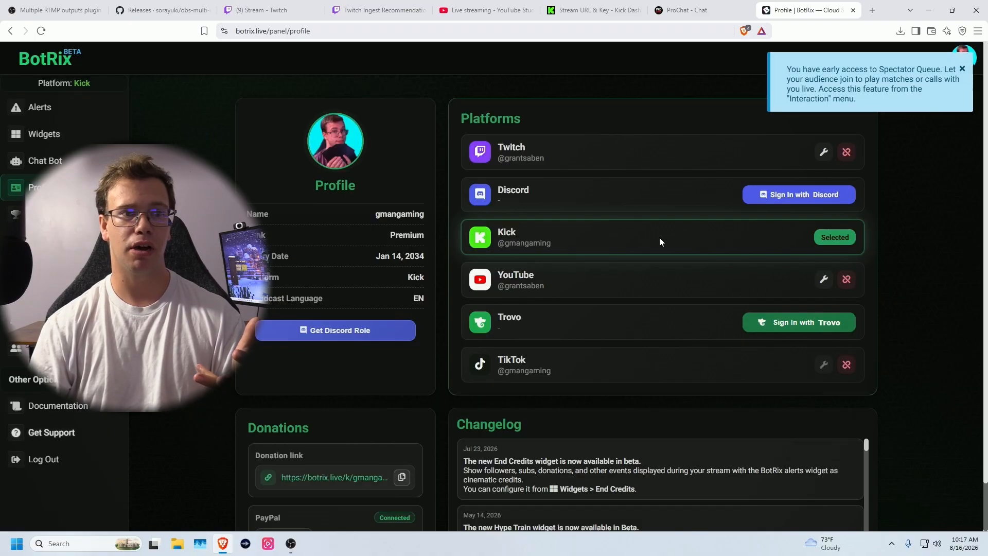
left_click(40, 107)
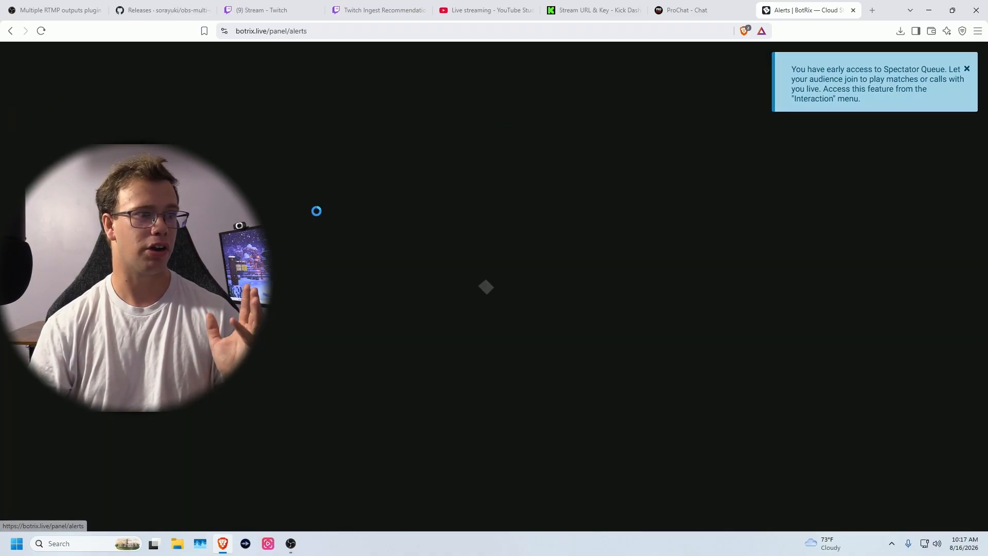
scroll(360, 242, "down", 6)
scroll(443, 259, "down", 2)
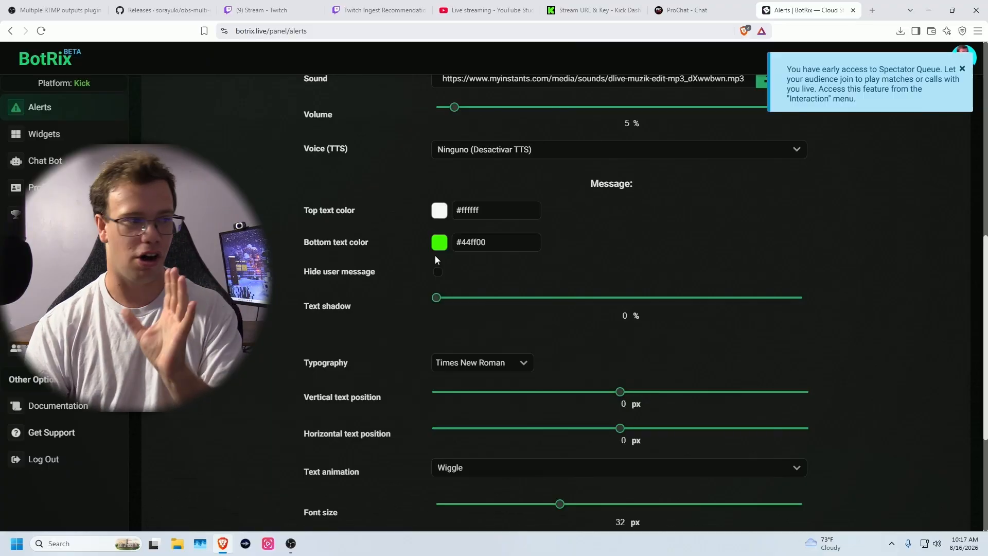
left_click(44, 133)
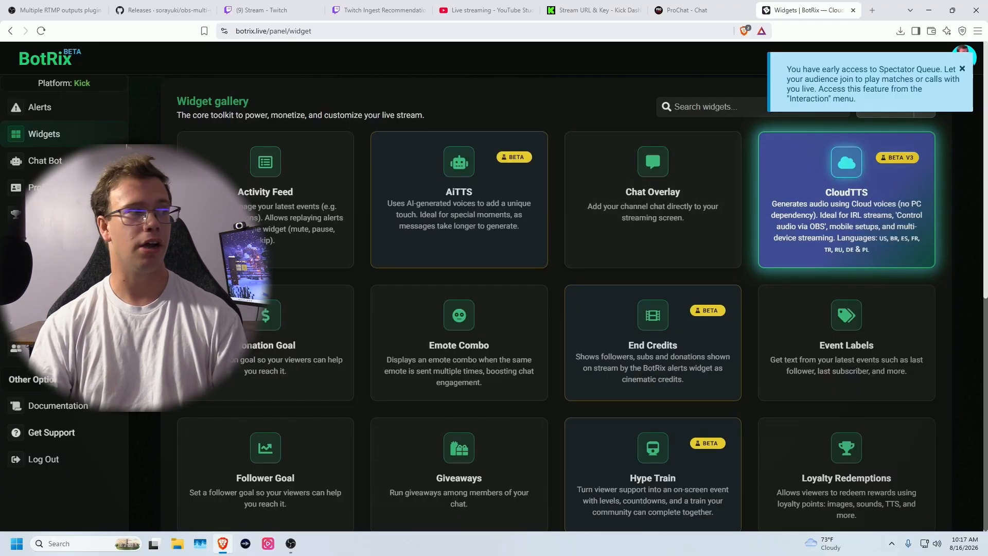
- Copy the Chat Overlay widget URL with Twitch, YouTube and Kick enabled, then return to OBS
left_click(694, 243)
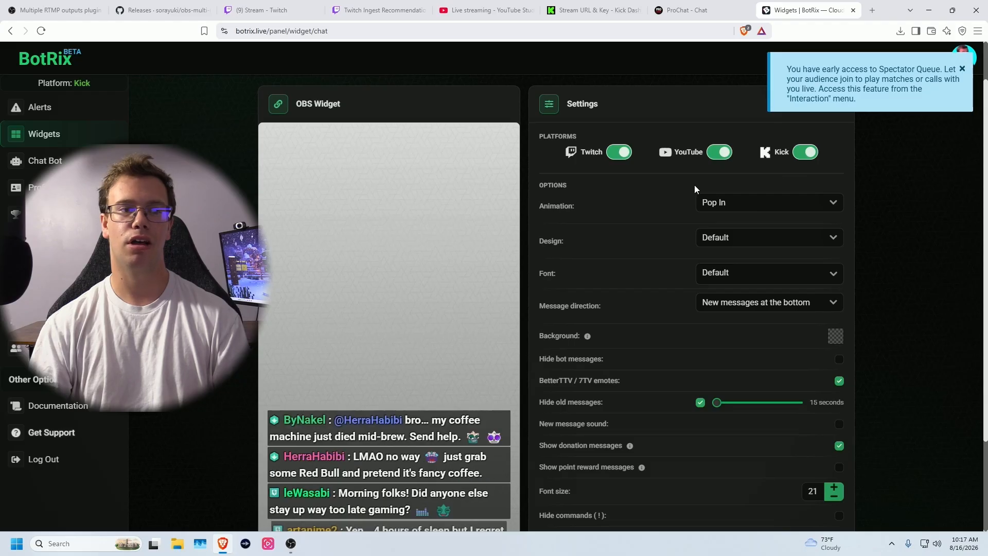
scroll(629, 191, "down", 2)
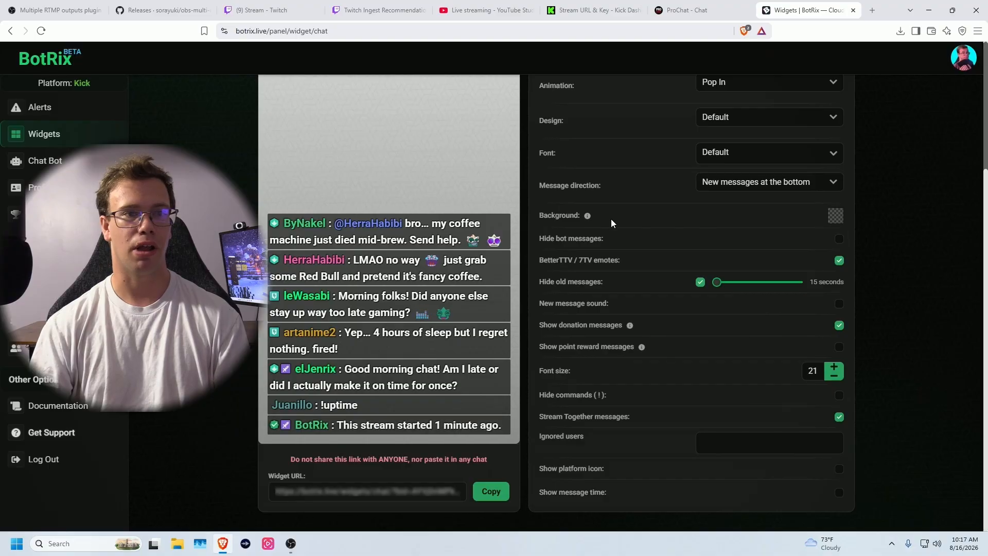
scroll(611, 221, "up", 2)
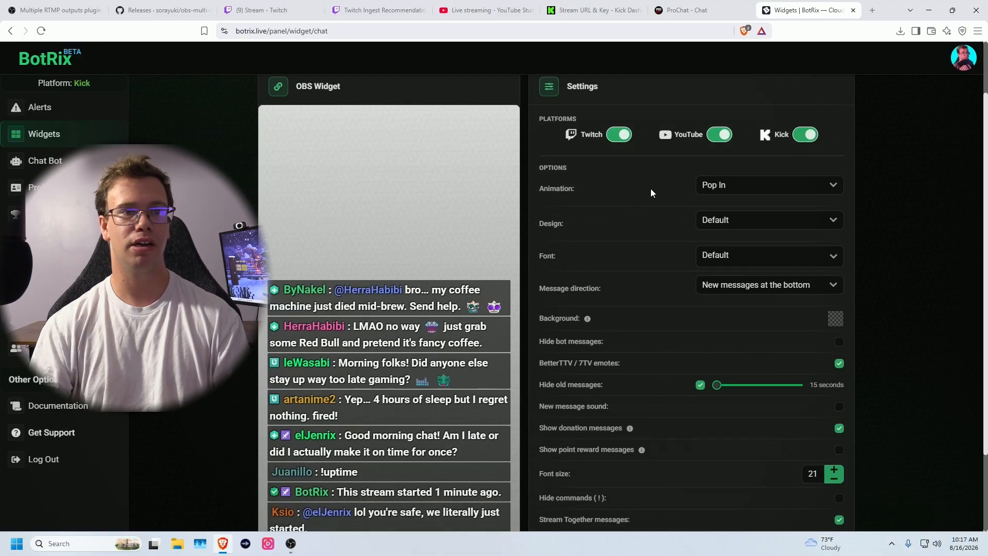
scroll(657, 242, "down", 2)
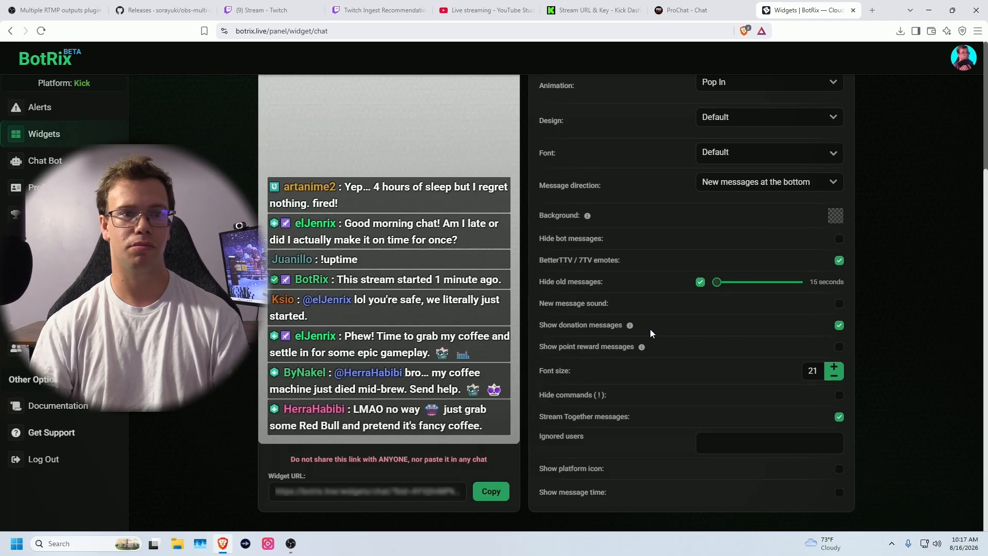
left_click(490, 492)
left_click(291, 543)
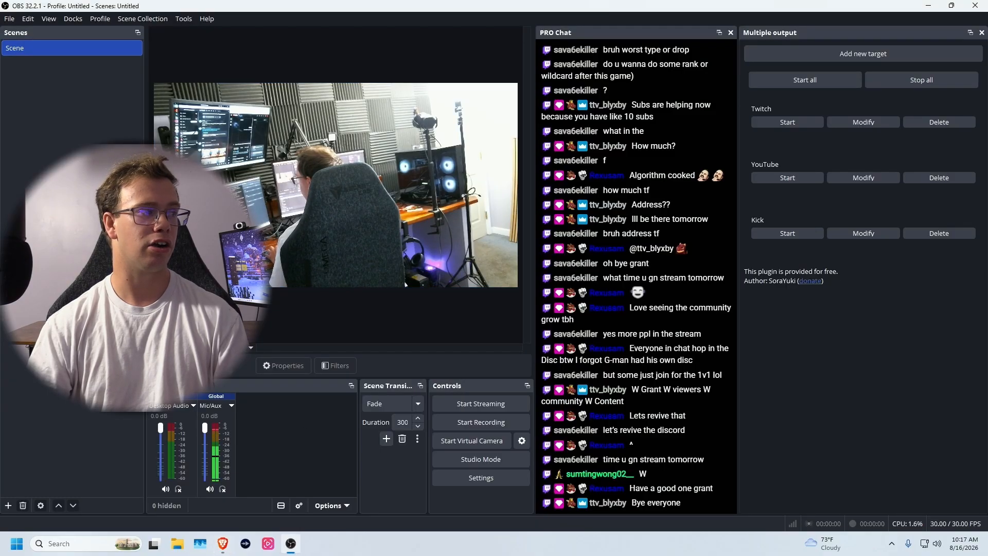
- Add a 600-wide browser source with the chat overlay URL and move it lower right
left_click(8, 505)
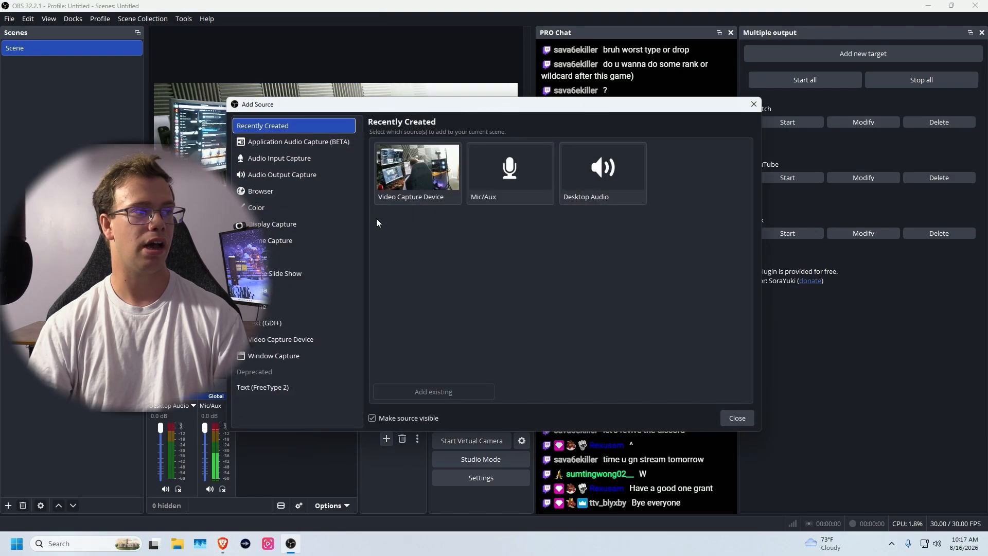
left_click(276, 191)
left_click(500, 162)
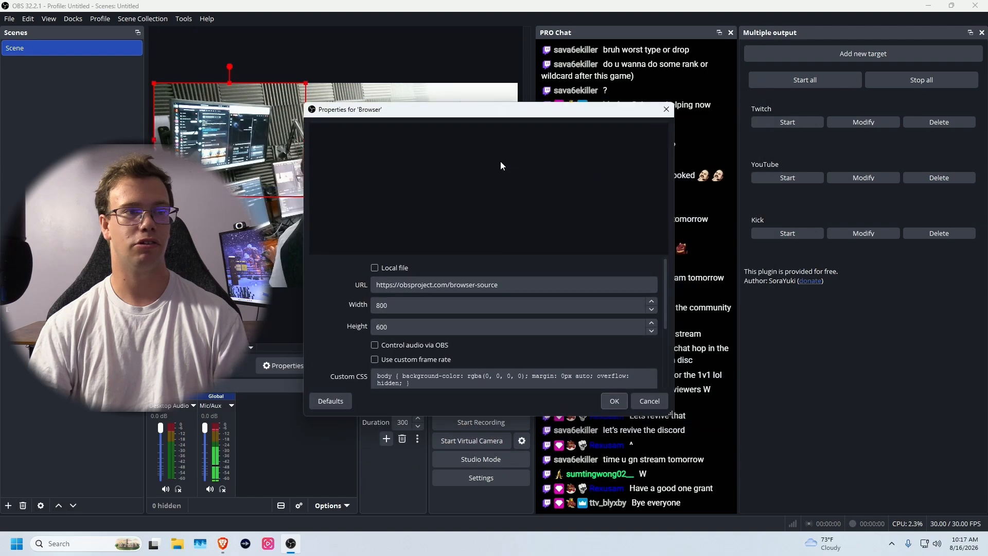
left_click_drag(420, 308, 346, 302)
type("60")
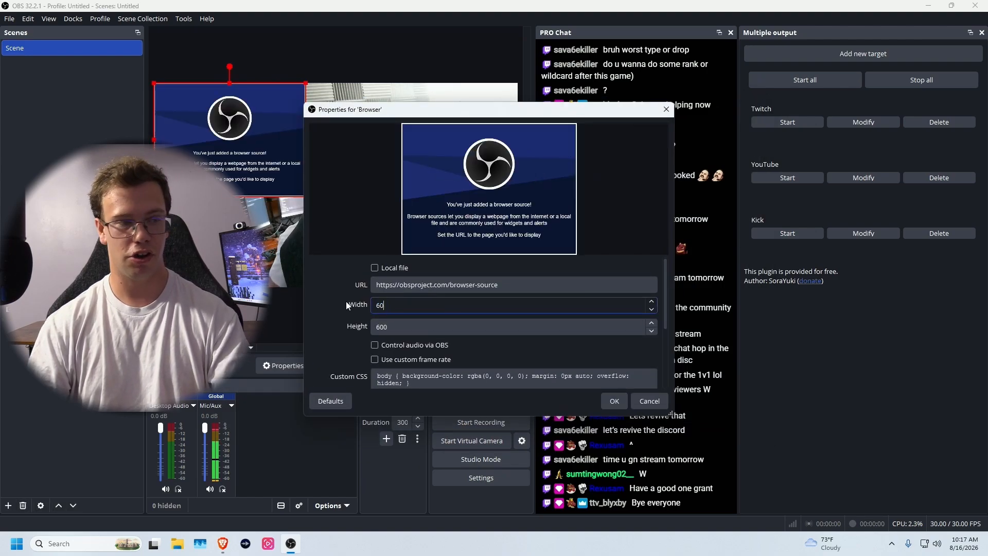
type("0")
key("shift+Tab")
key("ctrl+v")
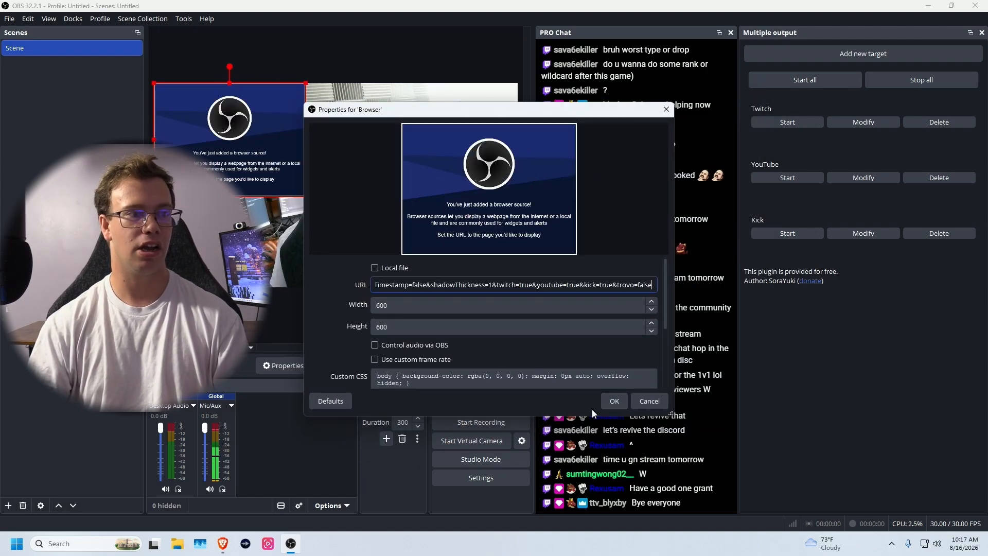
left_click(615, 402)
left_click_drag(212, 172, 460, 263)
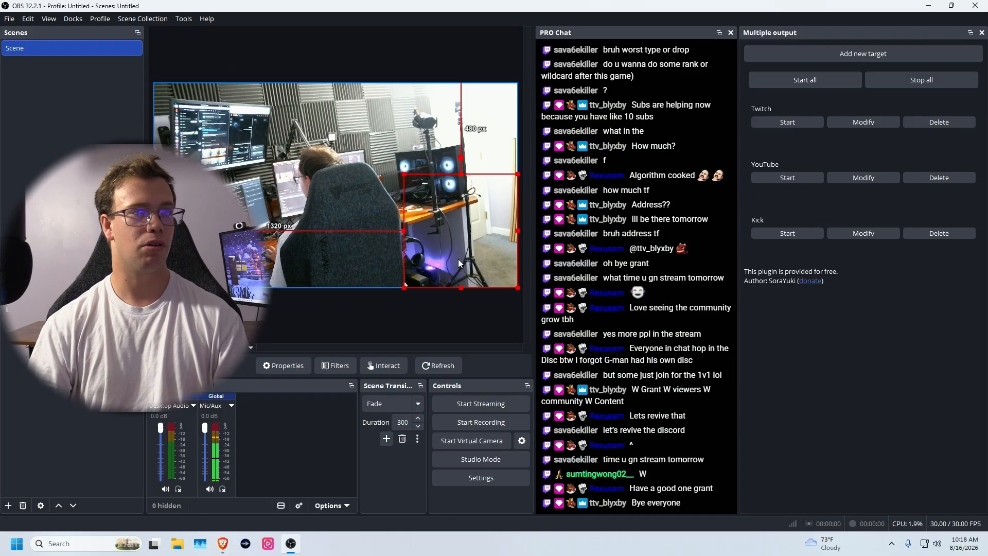
- Send a test message 't' in both the Kick chat and Twitch Stream Manager chat
left_click(223, 543)
left_click(707, 487)
type("t")
key("Return")
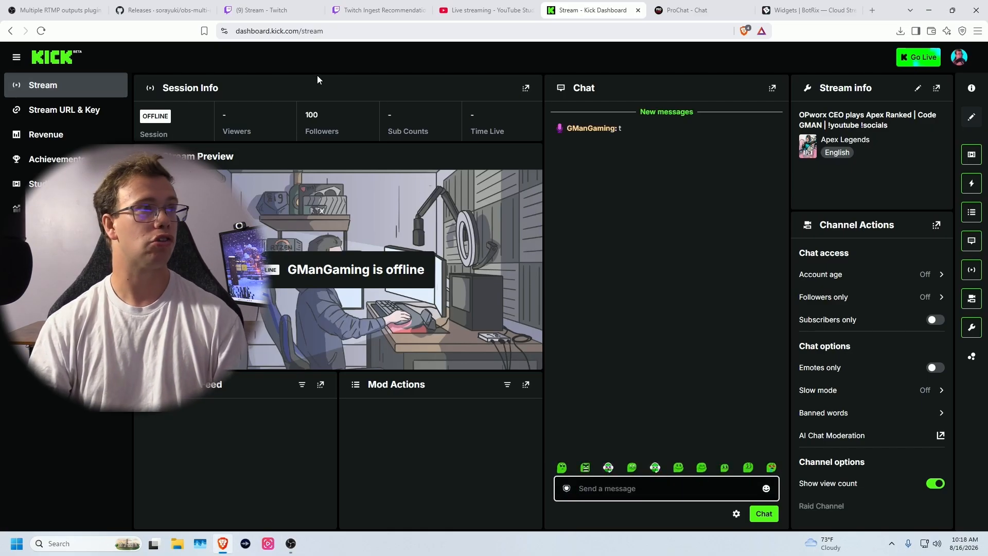
left_click(260, 10)
left_click(48, 119)
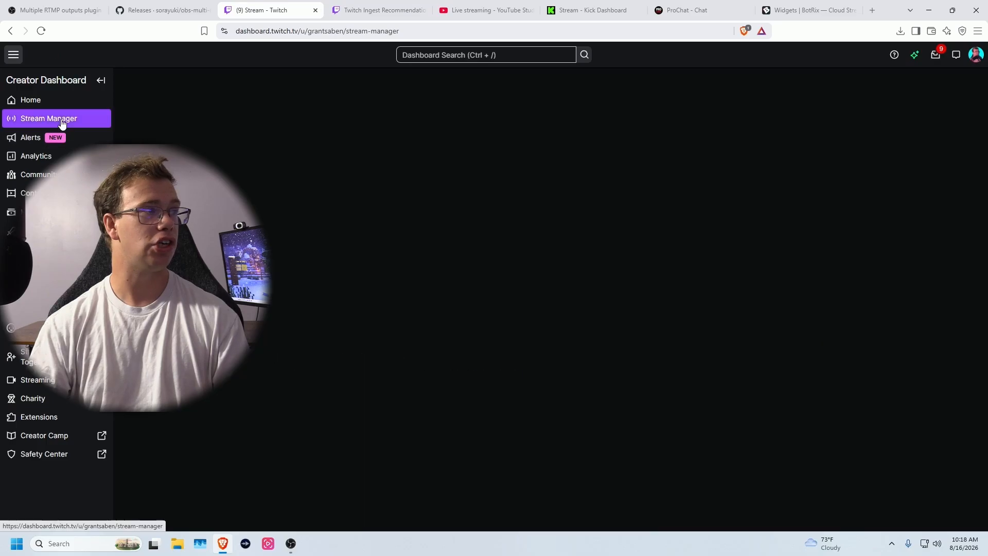
type("t")
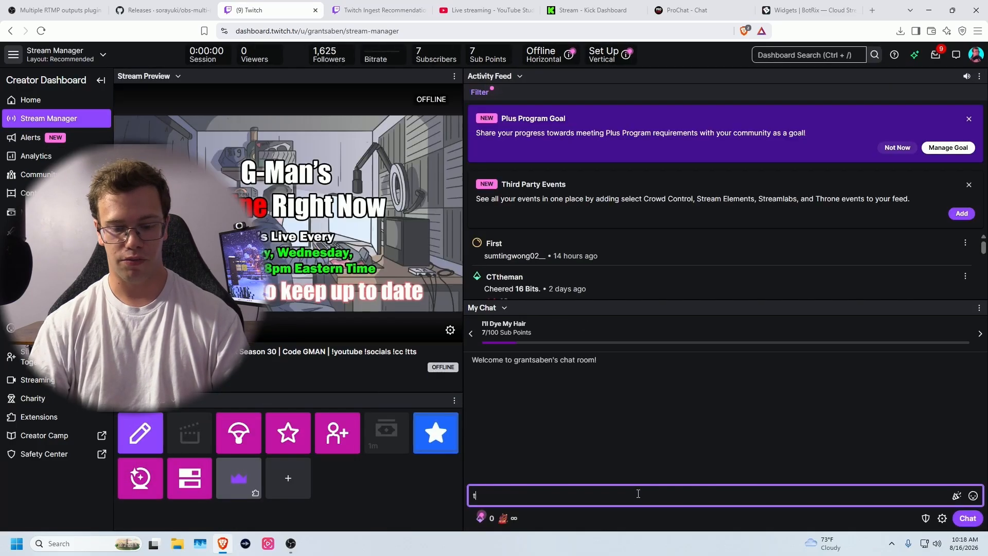
key("Return")
- Deselect the chat overlay in the OBS preview to view the test messages cleanly
left_click(292, 545)
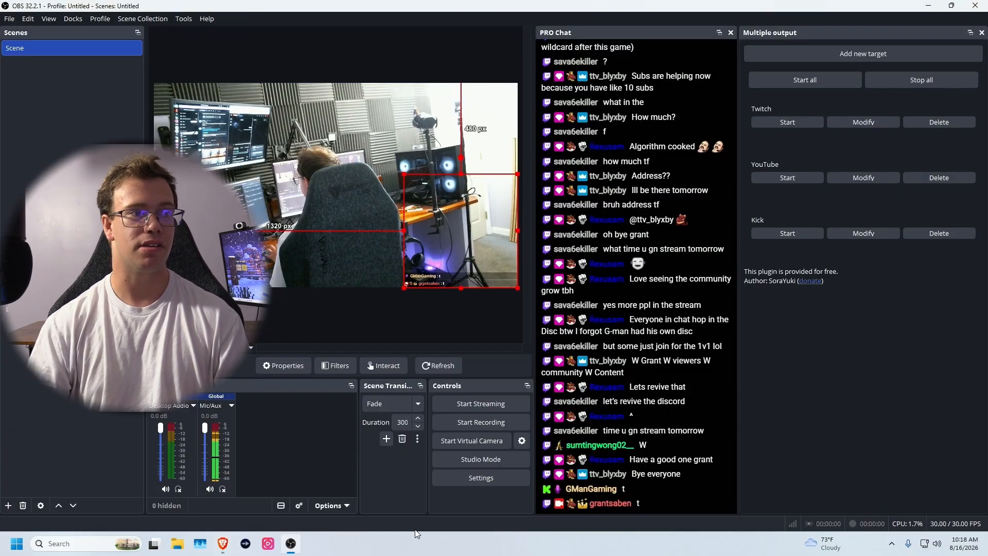
left_click(428, 309)
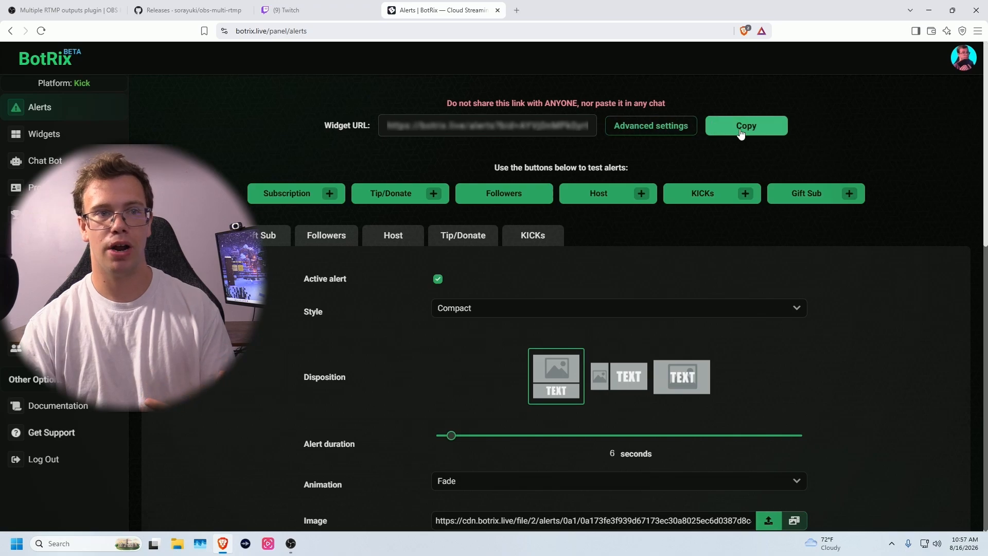
- Copy the Kick alerts widget link and create a new browser source in OBS
left_click(768, 137)
key("alt+Tab")
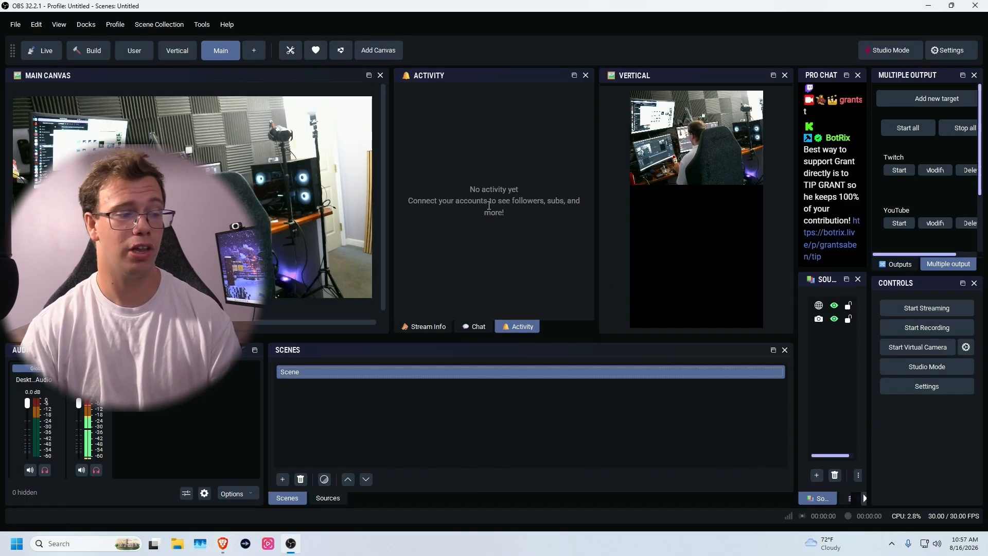
left_click(328, 498)
right_click(357, 428)
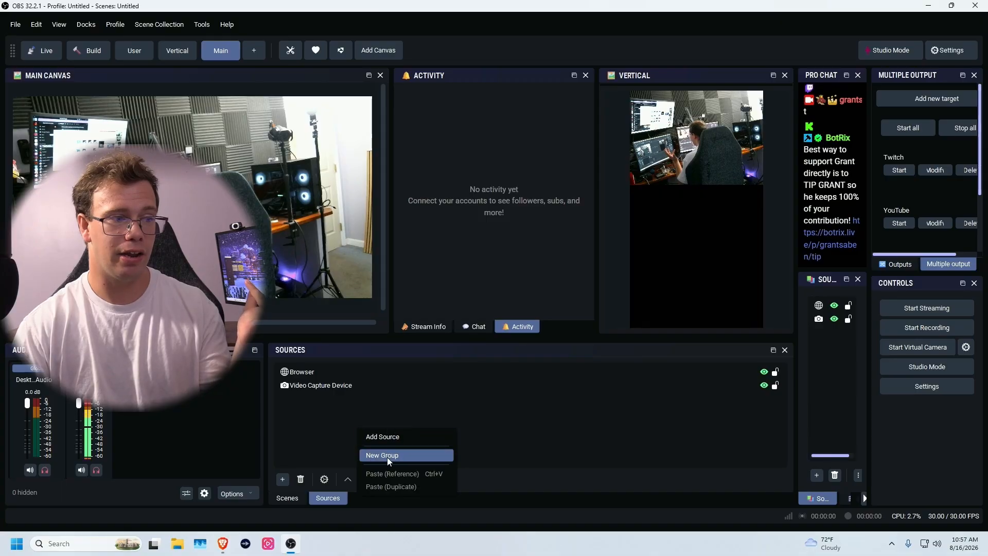
left_click(394, 437)
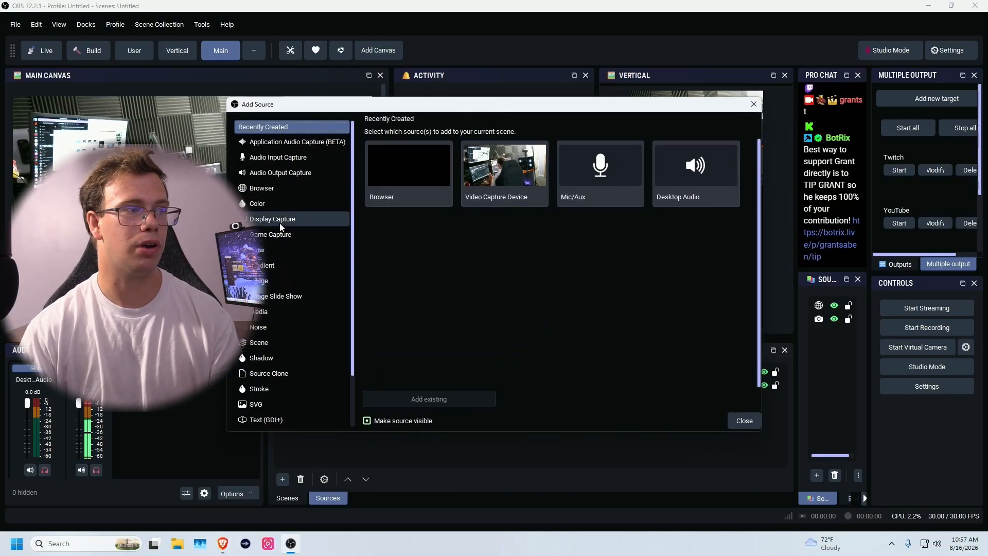
left_click(279, 220)
left_click(263, 188)
left_click(504, 147)
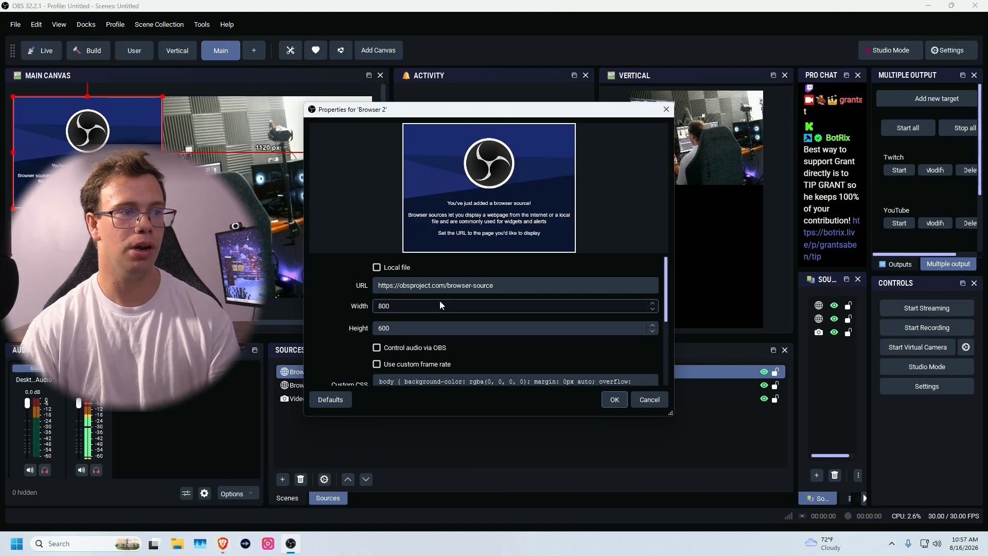
- Set the browser source width to 600, paste the alerts URL, and place it top right
left_click(418, 305)
type("600")
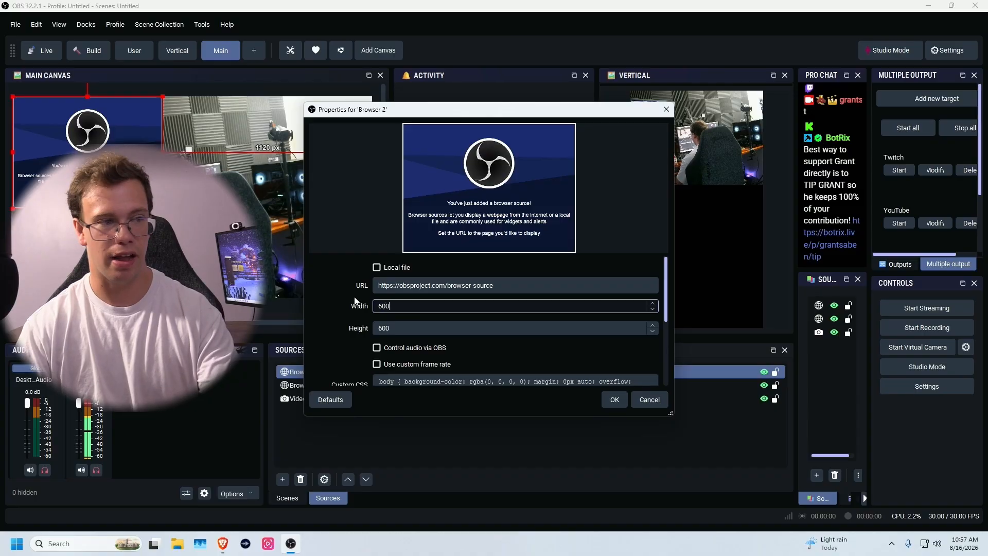
left_click(507, 285)
key("ctrl+a")
key("ctrl+v")
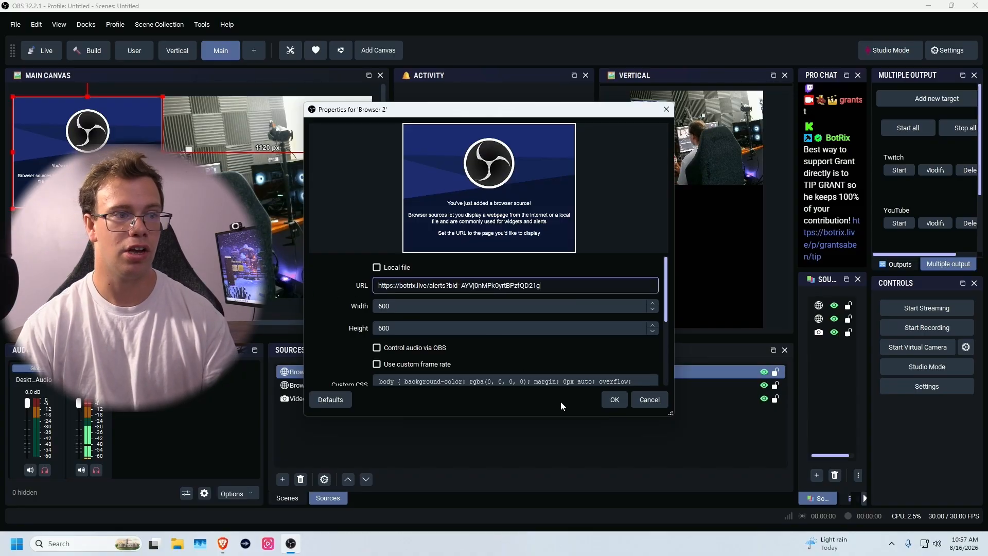
left_click(614, 400)
left_click_drag(107, 183, 344, 183)
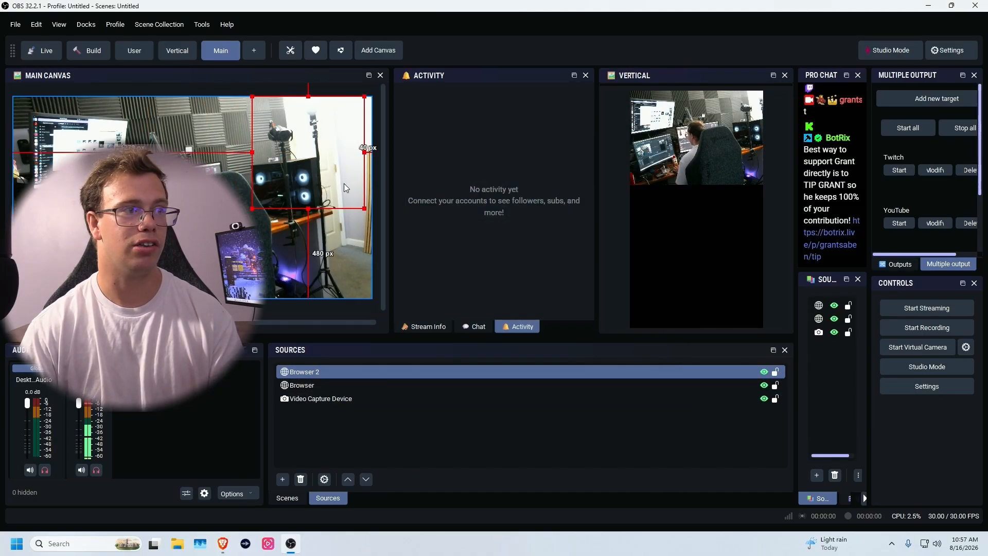
- Trigger a test Followers alert in BotRix and watch it appear in OBS
left_click(222, 543)
left_click(487, 195)
scroll(304, 314, "down", 6)
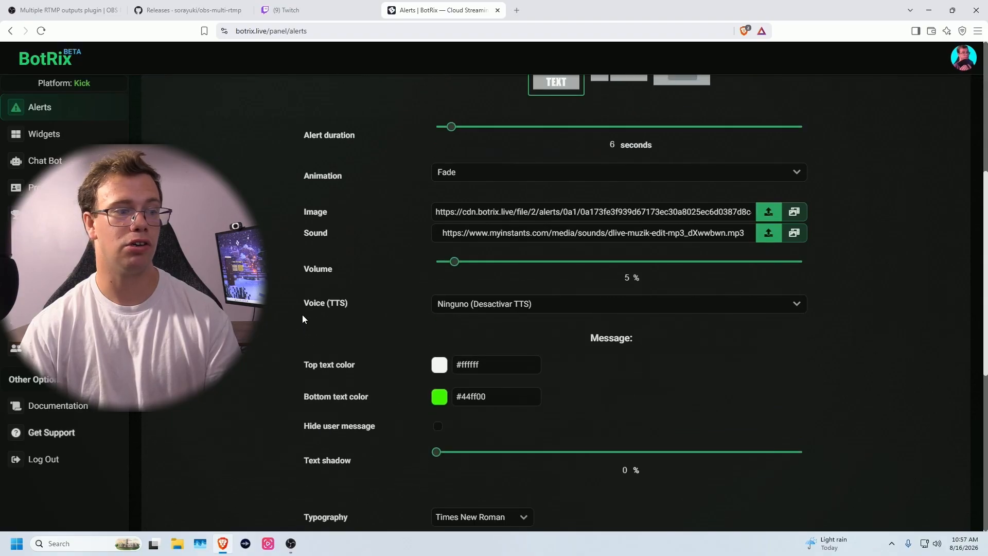
scroll(304, 314, "up", 6)
left_click(483, 195)
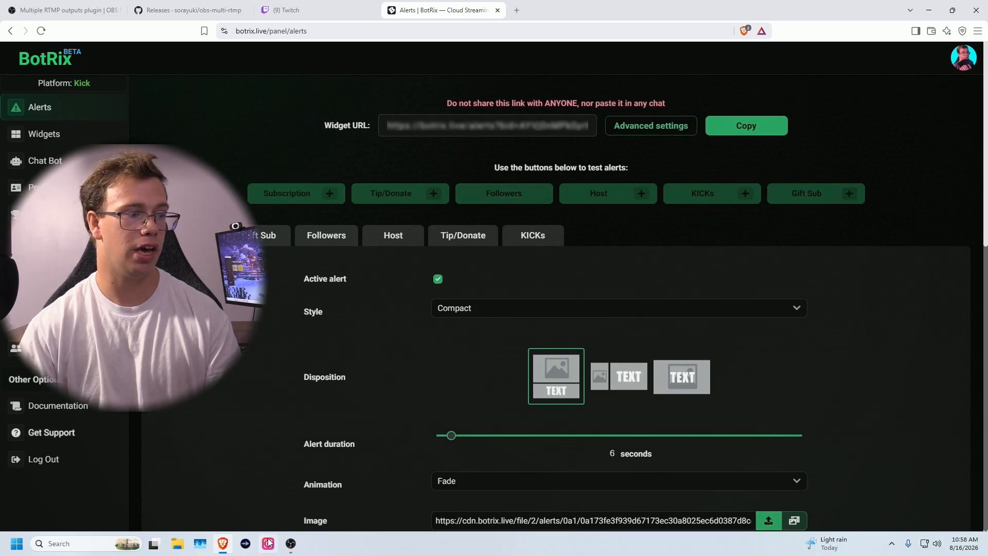
left_click(290, 544)
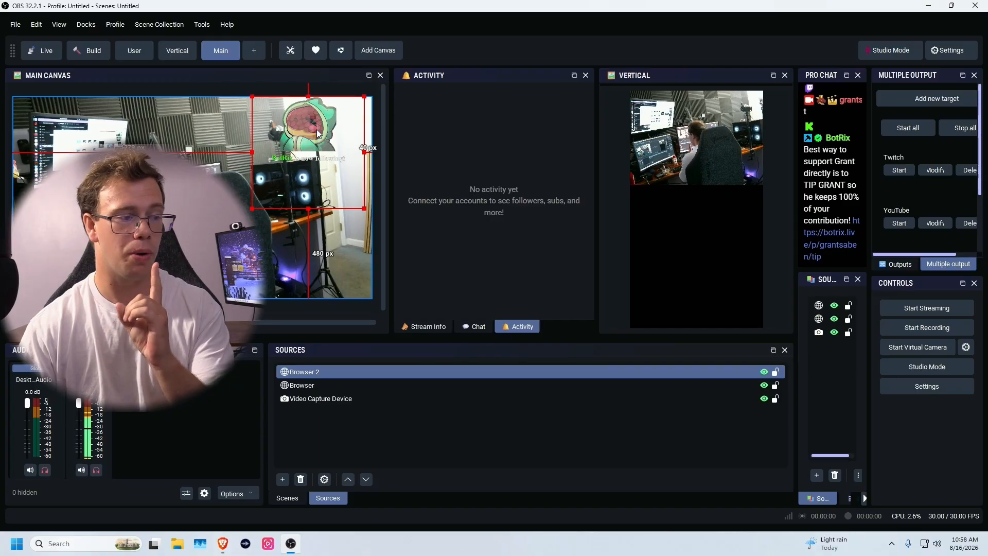
key("alt+Tab")
- Switch BotRix's active platform to Twitch and fire a test Followers alert from its Alerts page
left_click(42, 188)
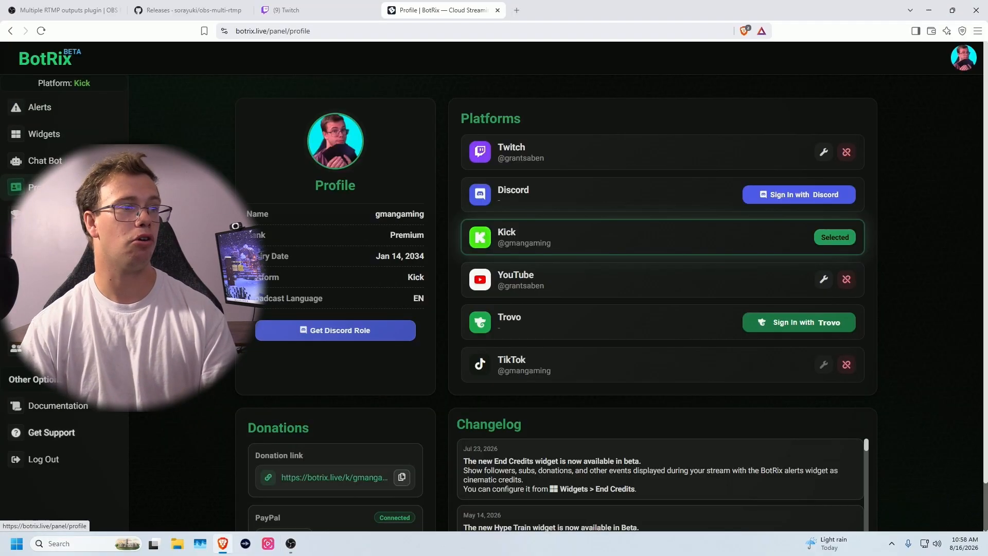
left_click(824, 152)
left_click(75, 115)
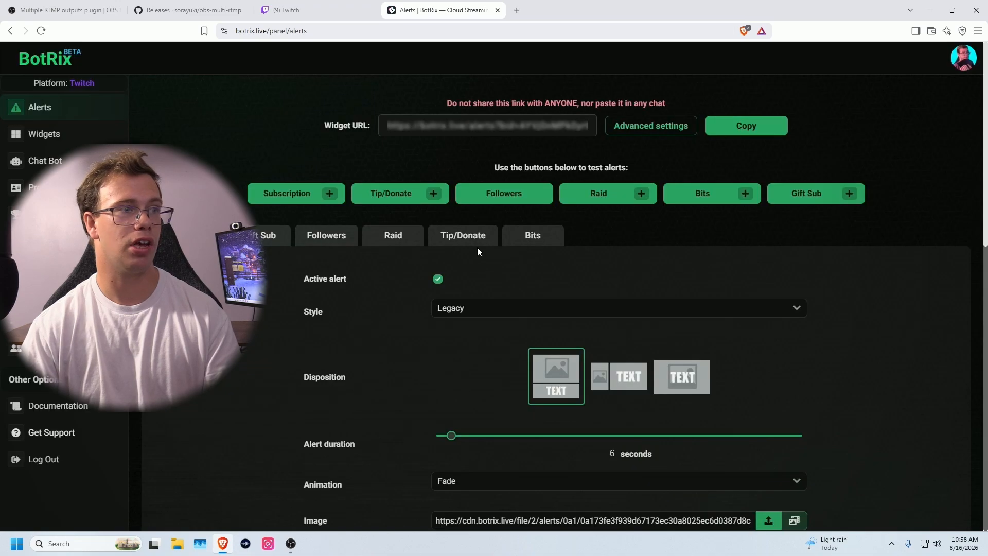
left_click(498, 202)
left_click(290, 544)
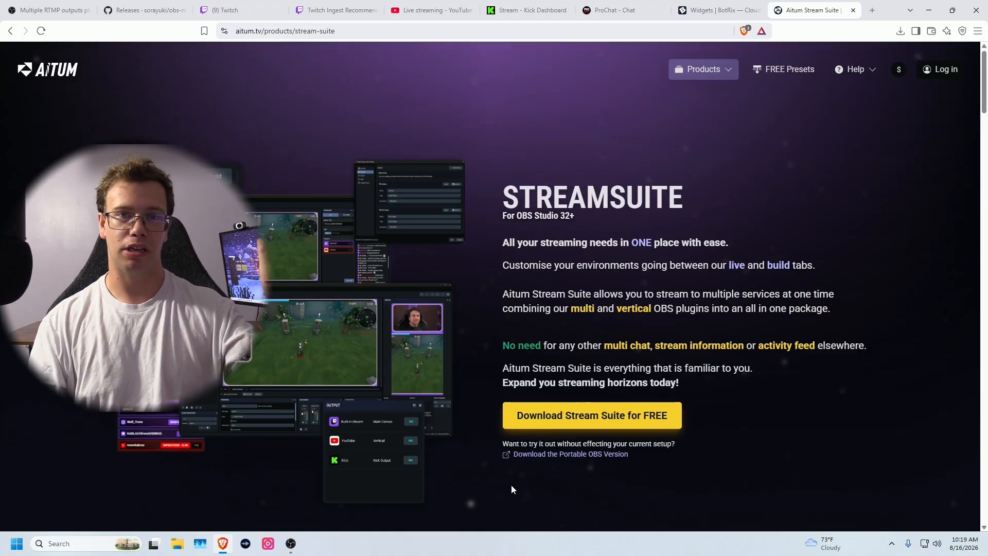
- Download the Stream Suite installer to Downloads, closing OBS first
left_click(558, 418)
right_click(292, 544)
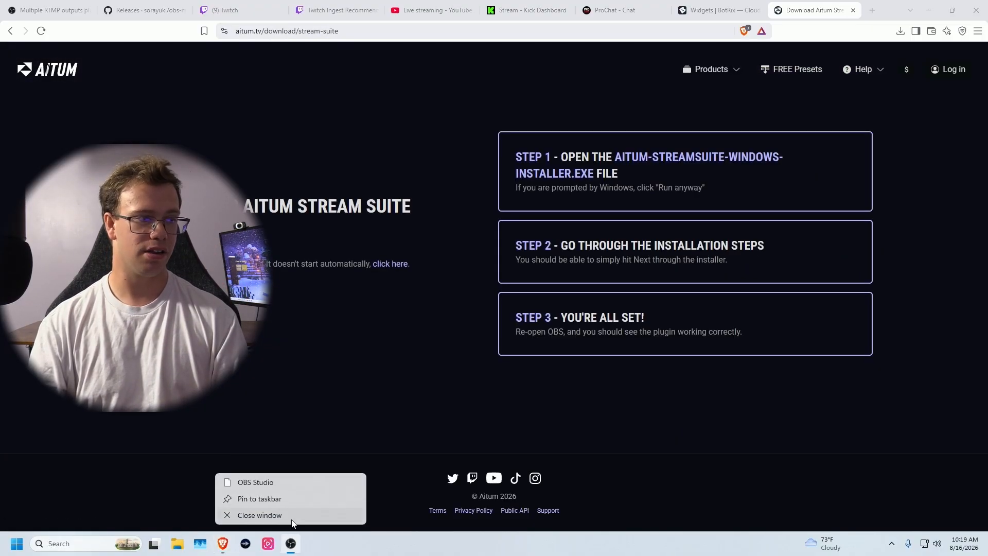
left_click(268, 514)
left_click(291, 248)
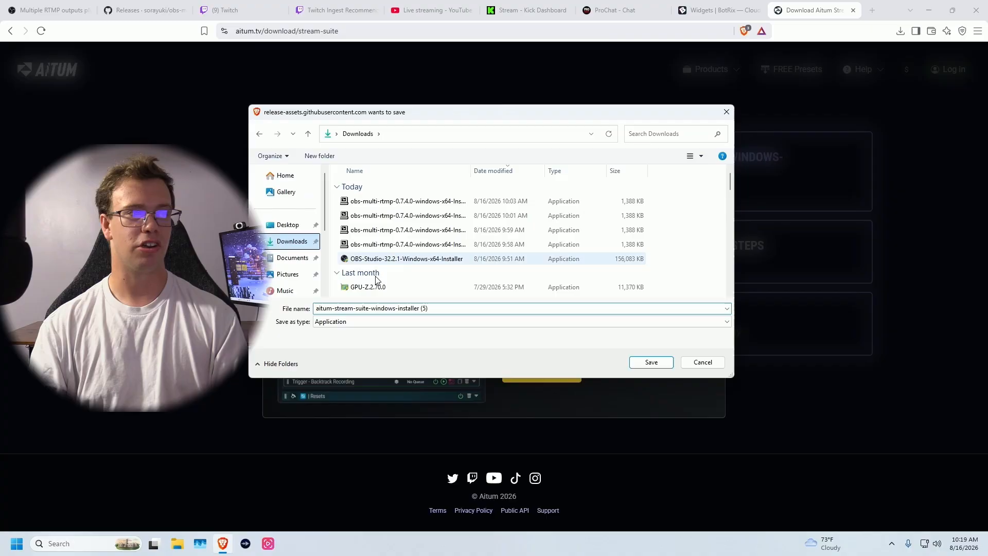
left_click(659, 365)
- Run the Stream Suite installer from Downloads, allow changes, install, and finish the wizard
left_click(83, 542)
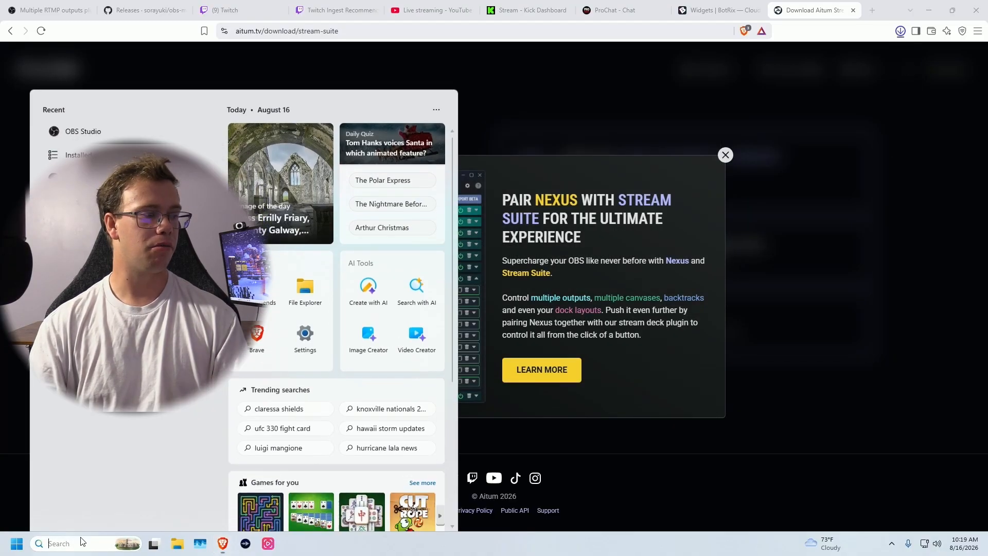
left_click(184, 548)
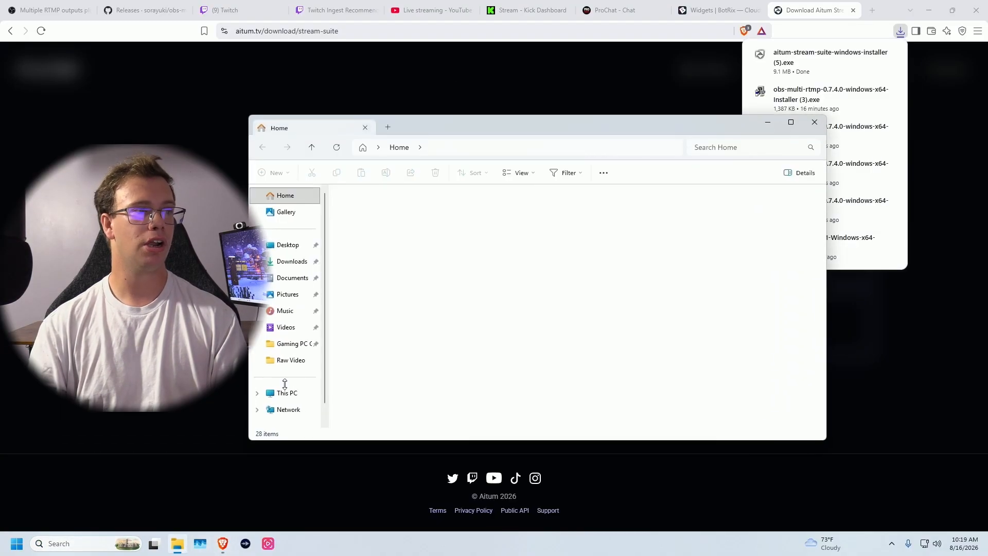
double_click(401, 221)
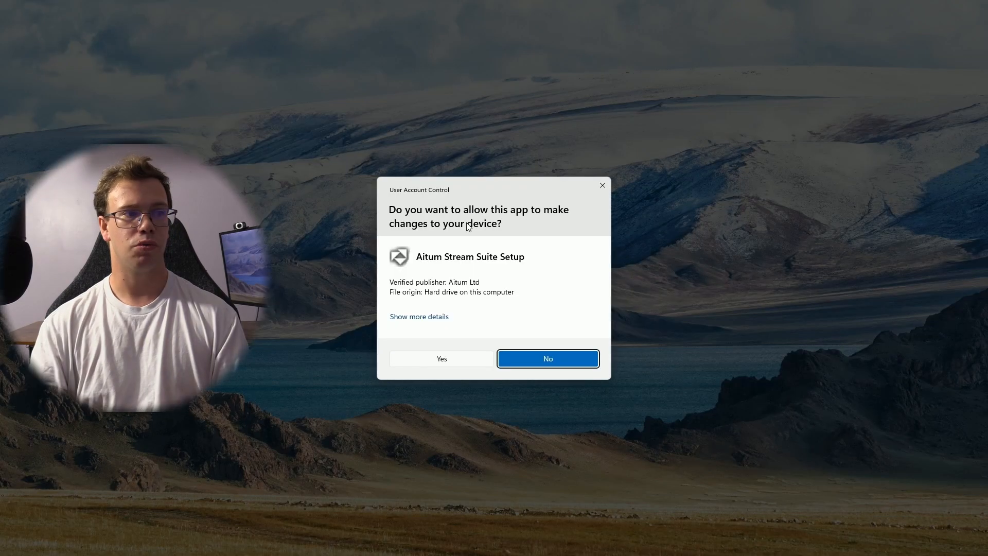
left_click(441, 357)
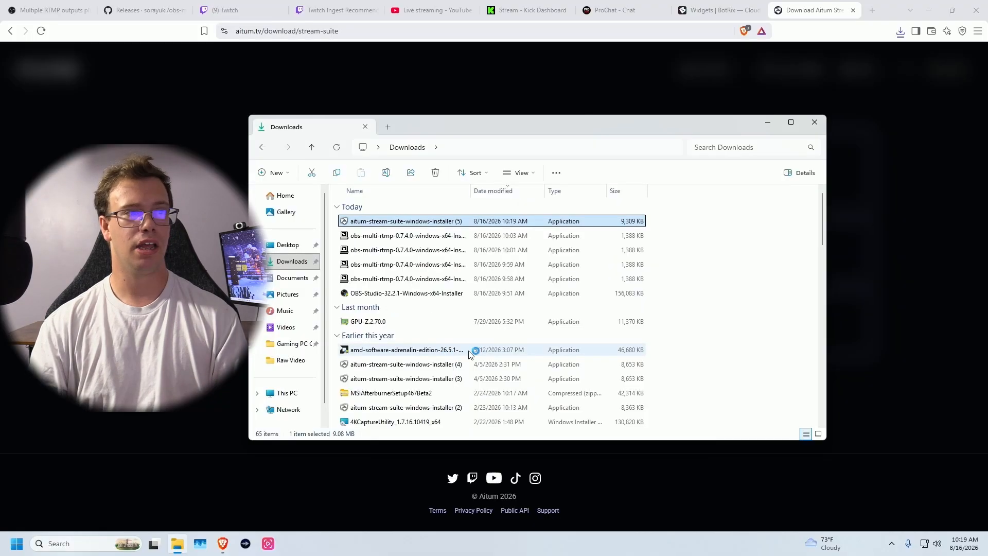
left_click(579, 371)
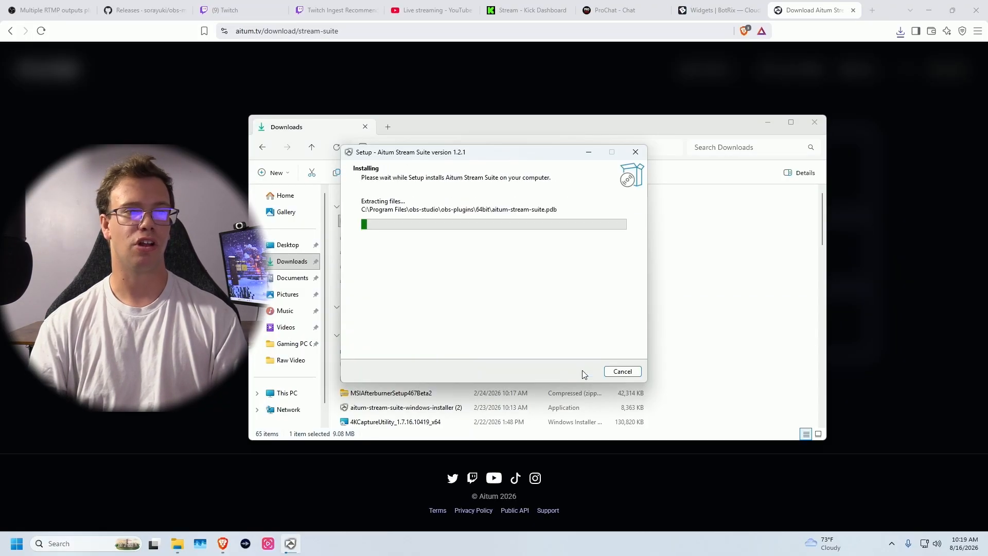
left_click(579, 371)
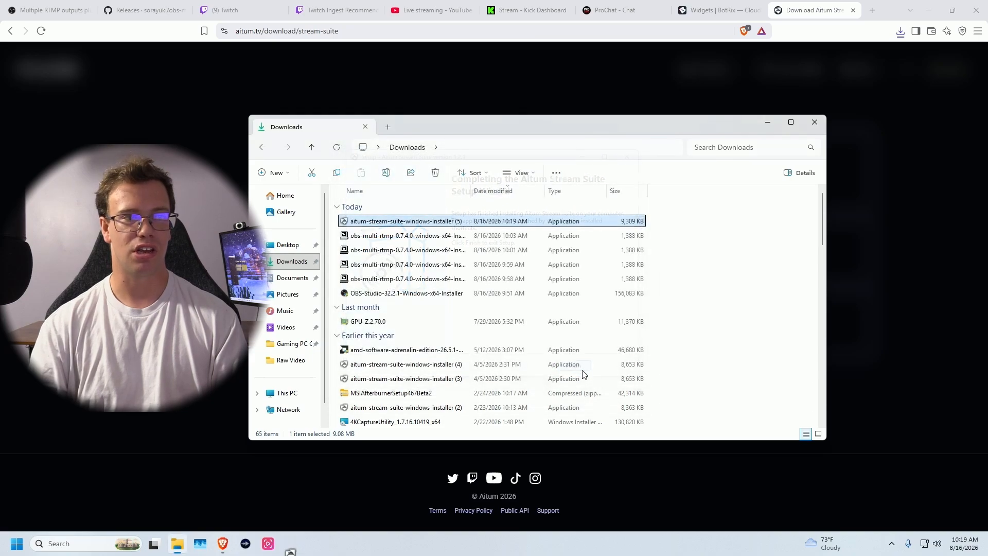
- Close File Explorer and relaunch OBS Studio from Windows search
left_click(816, 122)
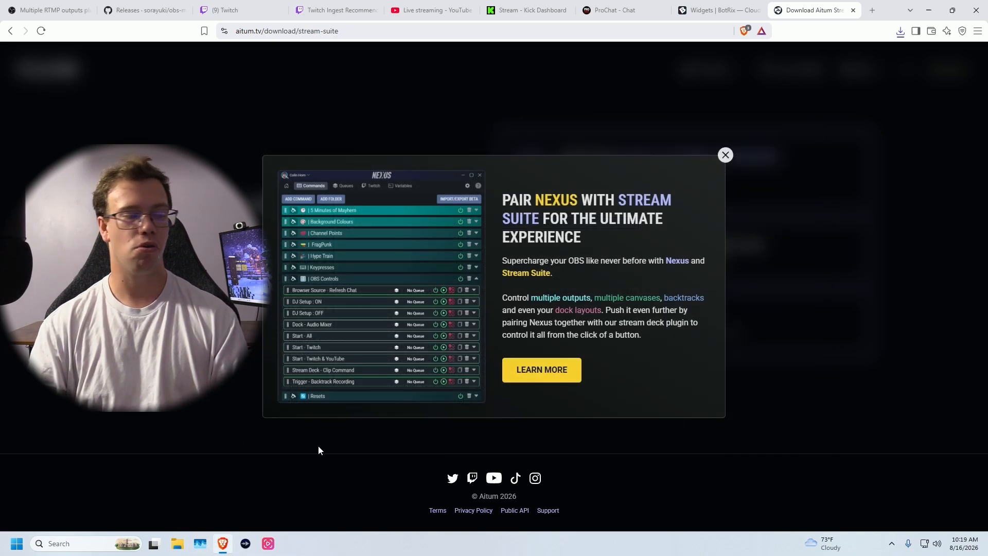
left_click(93, 540)
type("o")
key("Return")
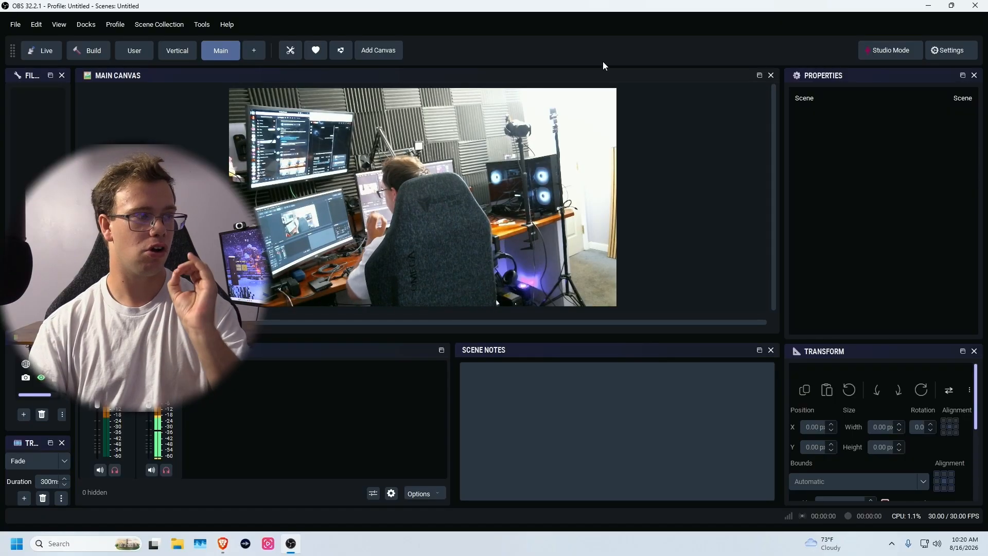
- Hide the Scene Notes, Transitions, Sources and Scenes docks via the Docks menu
left_click(88, 24)
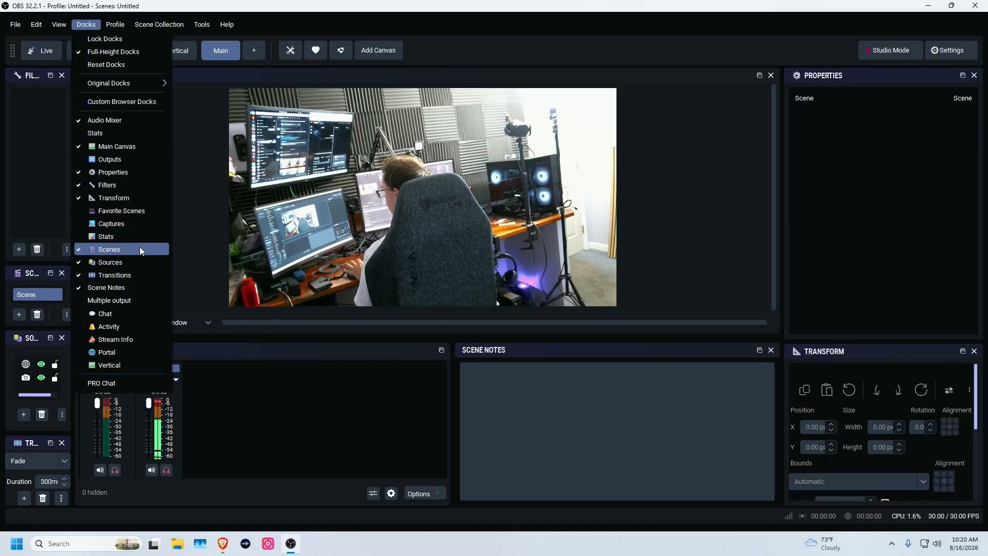
left_click(115, 288)
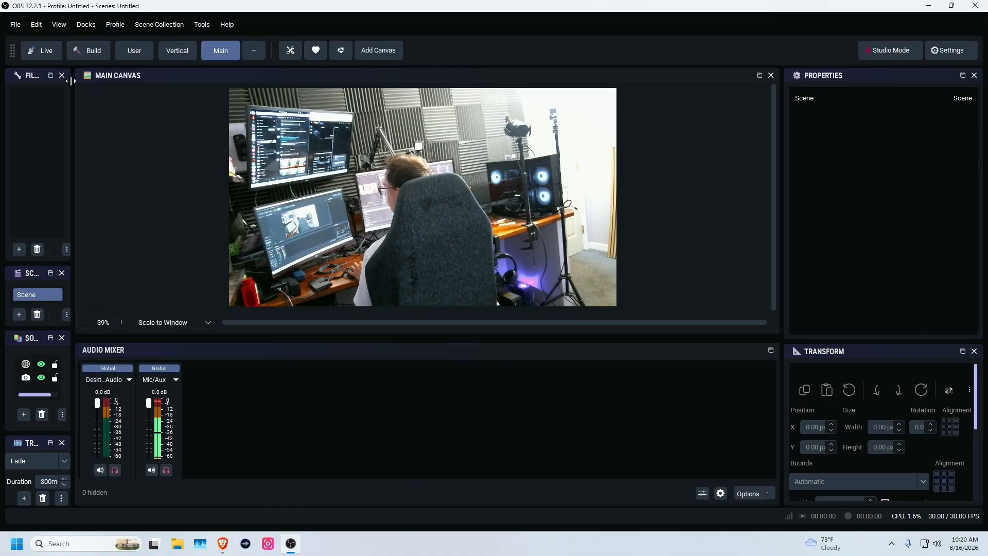
left_click(86, 24)
left_click(115, 276)
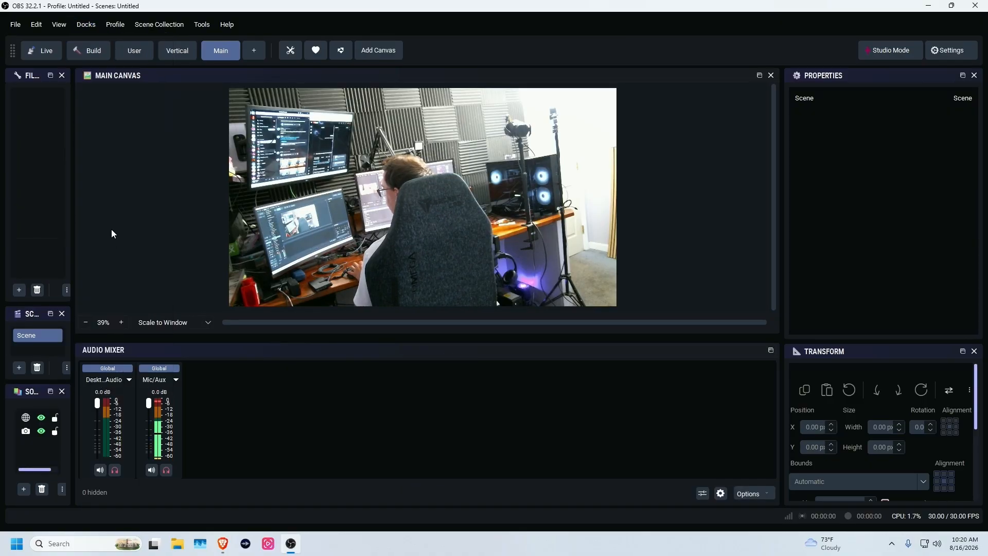
left_click(86, 24)
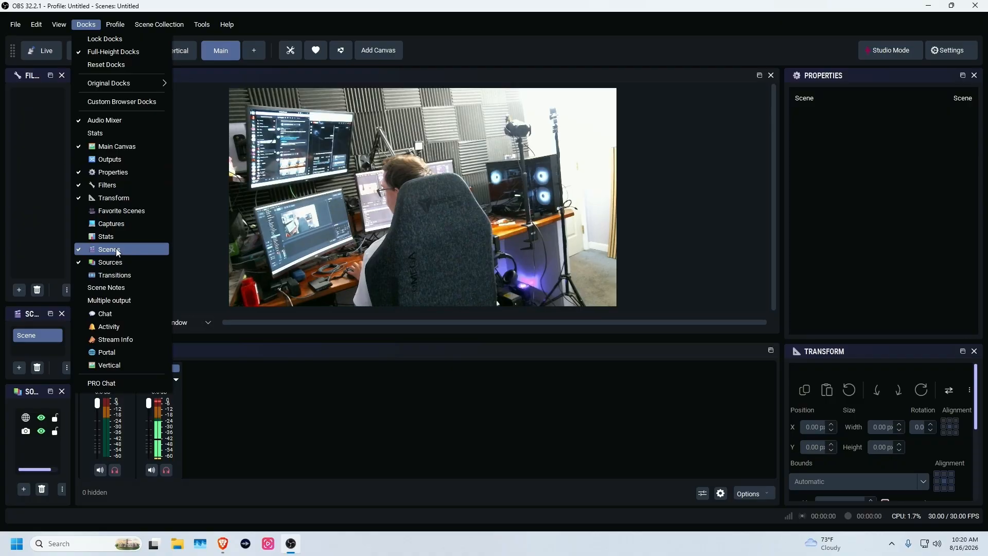
left_click(111, 262)
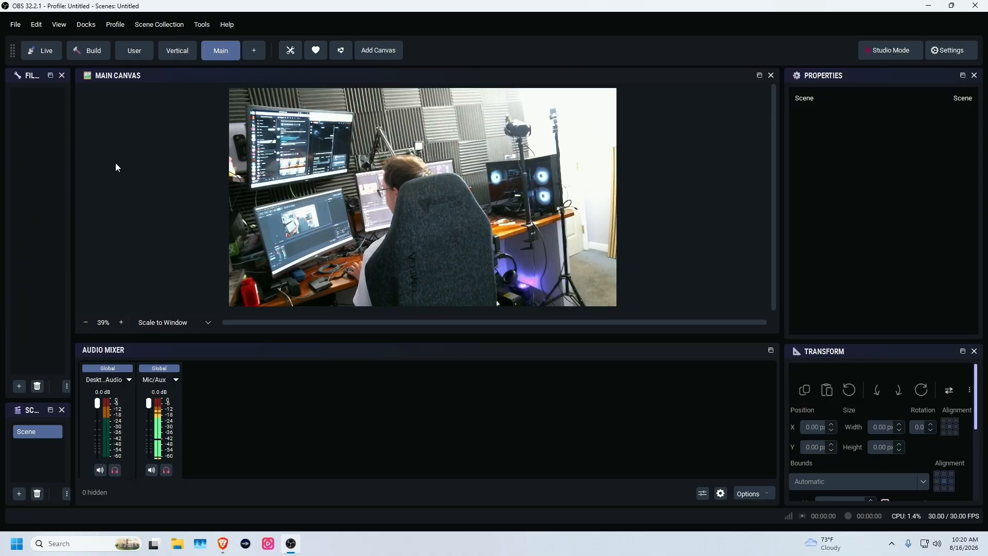
left_click(86, 24)
left_click(97, 252)
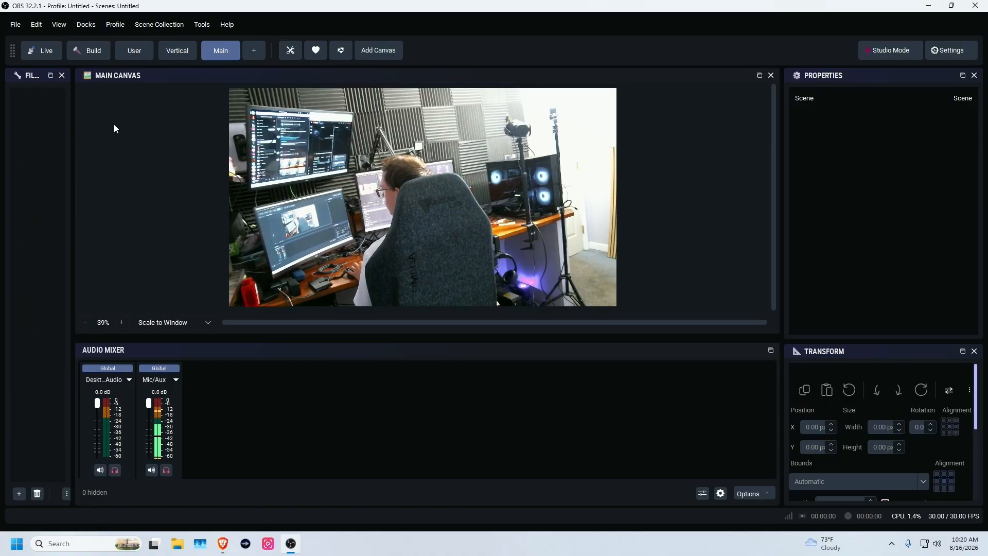
- Hide the Transform and Filters docks, then close the Properties dock and acknowledge the notice
left_click(86, 24)
left_click(111, 198)
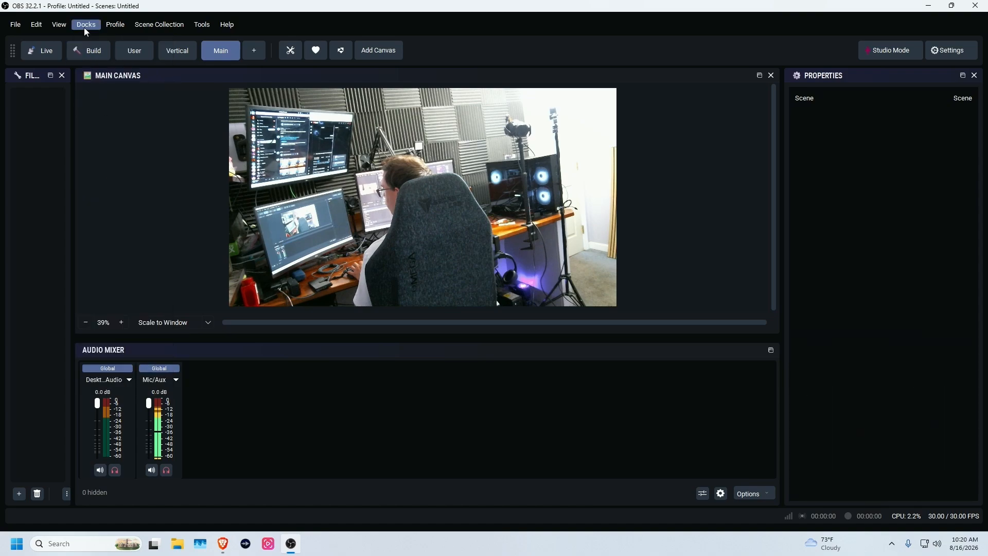
left_click(84, 26)
left_click(104, 184)
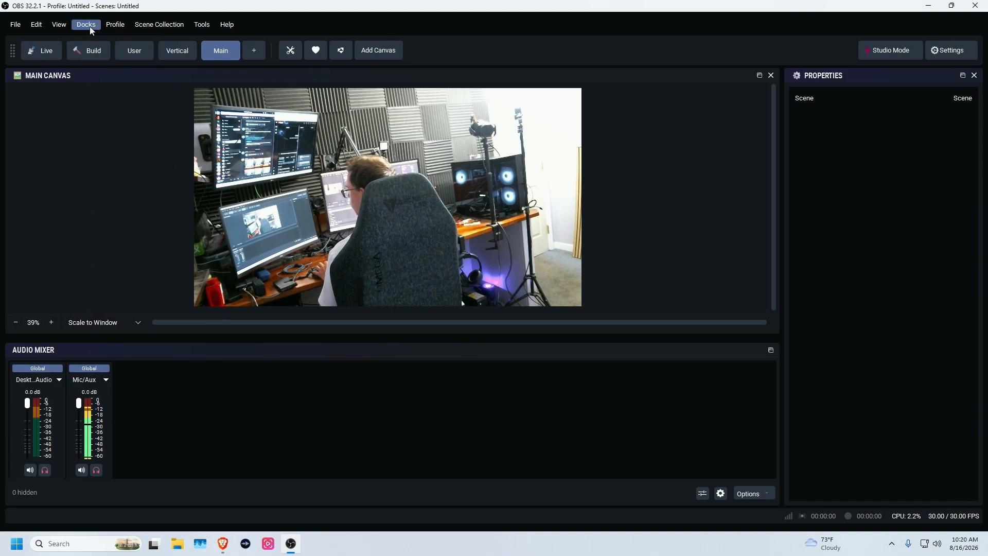
left_click(87, 25)
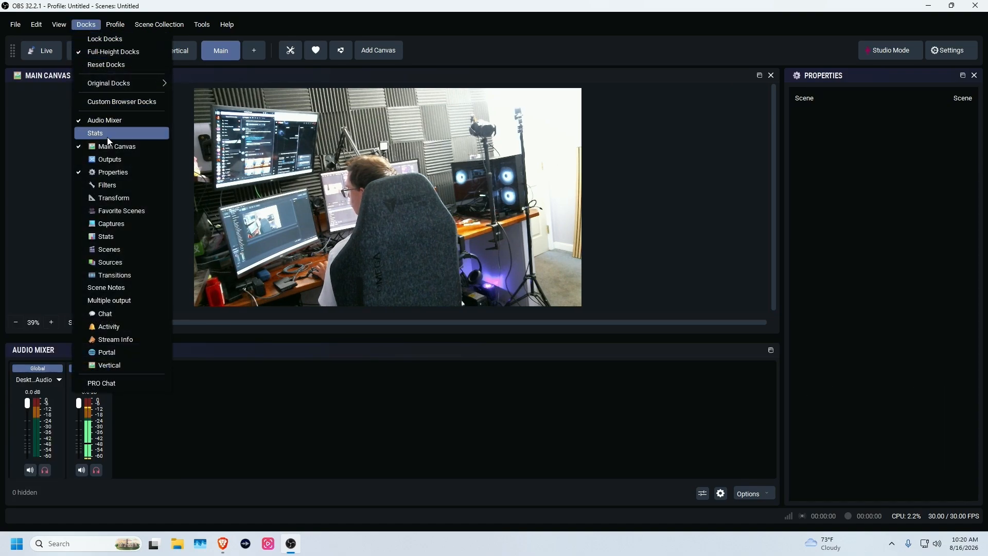
left_click(838, 172)
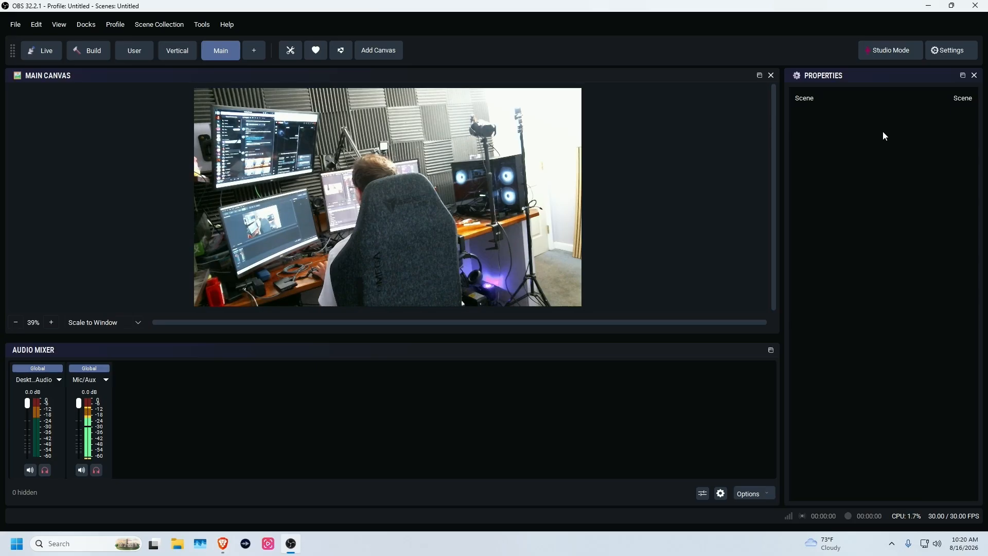
left_click(975, 76)
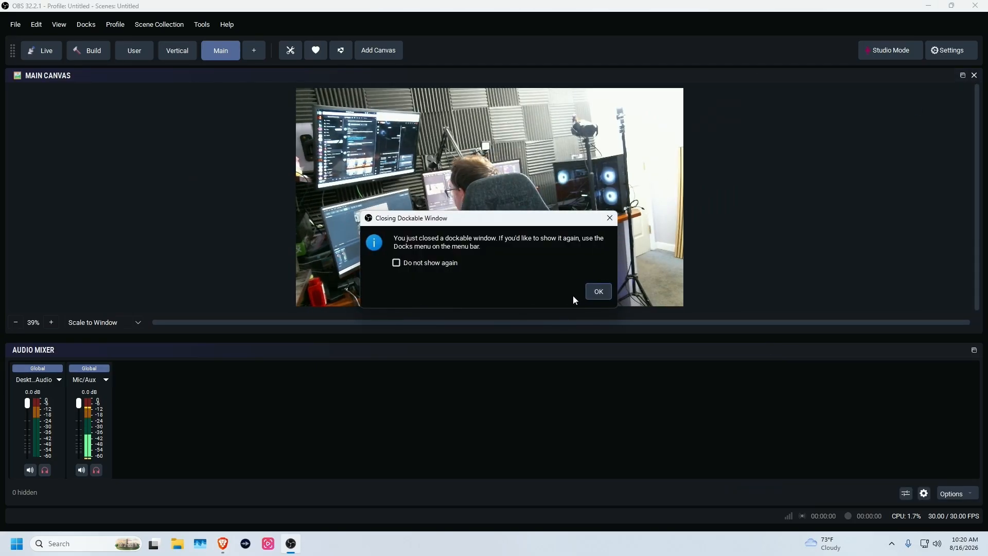
left_click(599, 291)
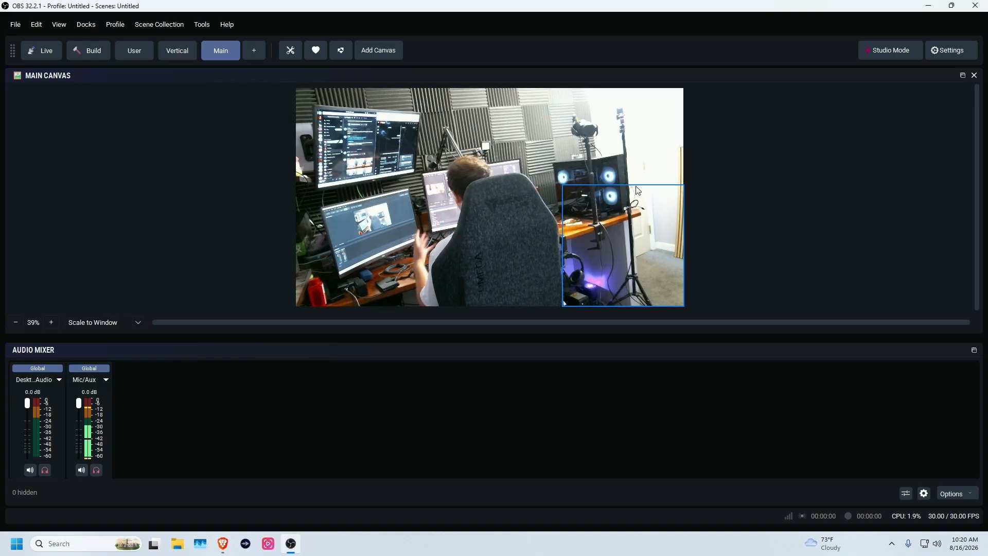
- Add the Multiple output and Activity docks from the Docks menu
left_click(83, 25)
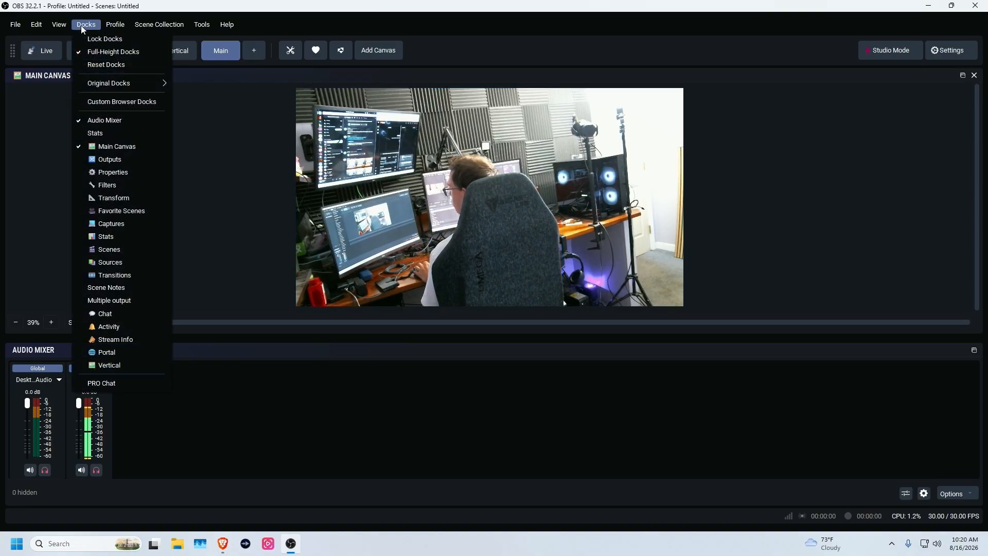
left_click(119, 300)
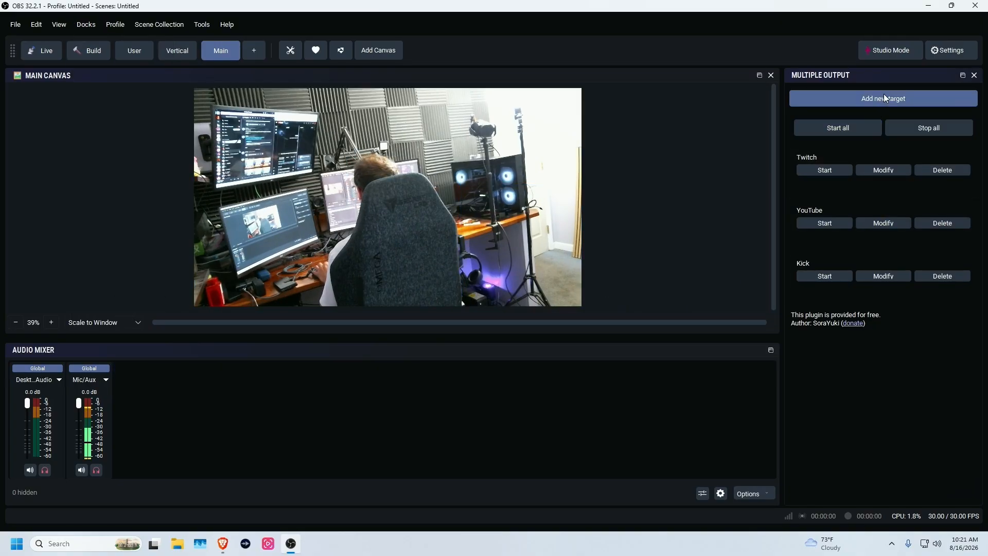
left_click(86, 25)
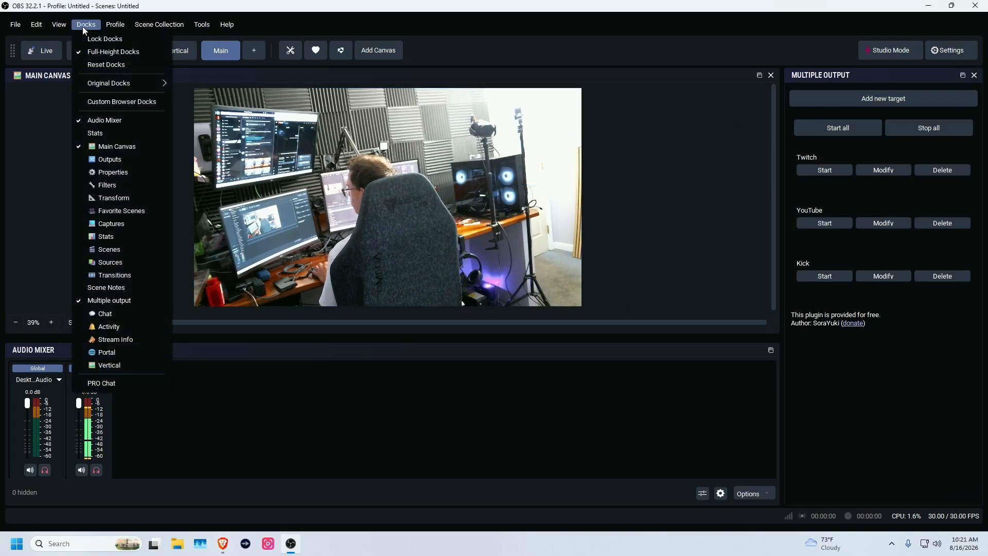
left_click(112, 327)
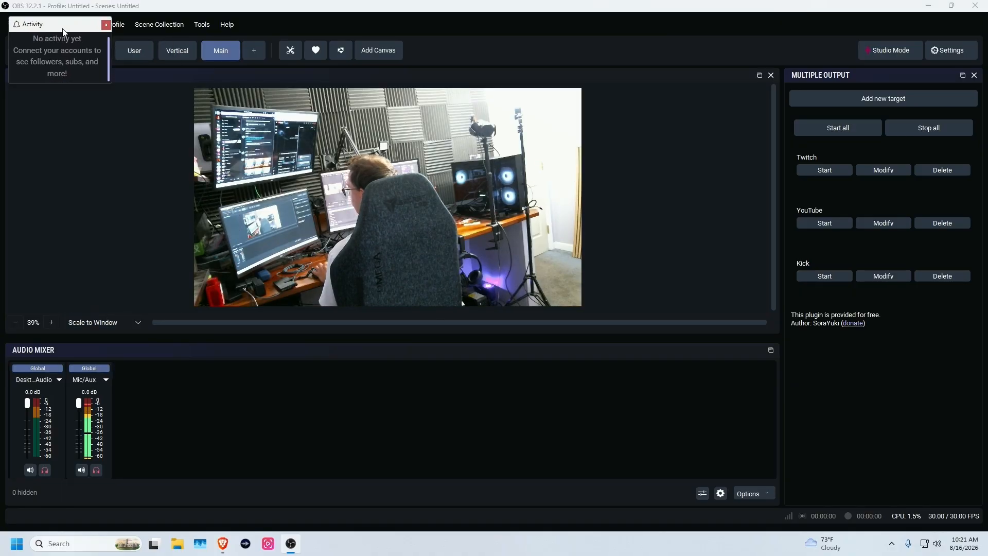
- Dock Activity right of the Main Canvas, widen it, and add a Chat dock
left_click_drag(56, 11, 743, 222)
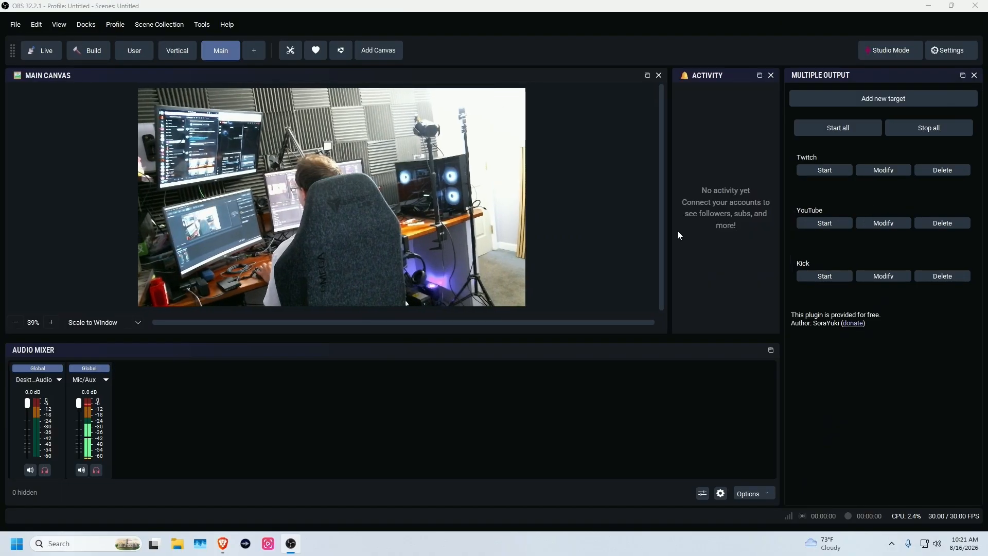
left_click_drag(669, 227, 576, 226)
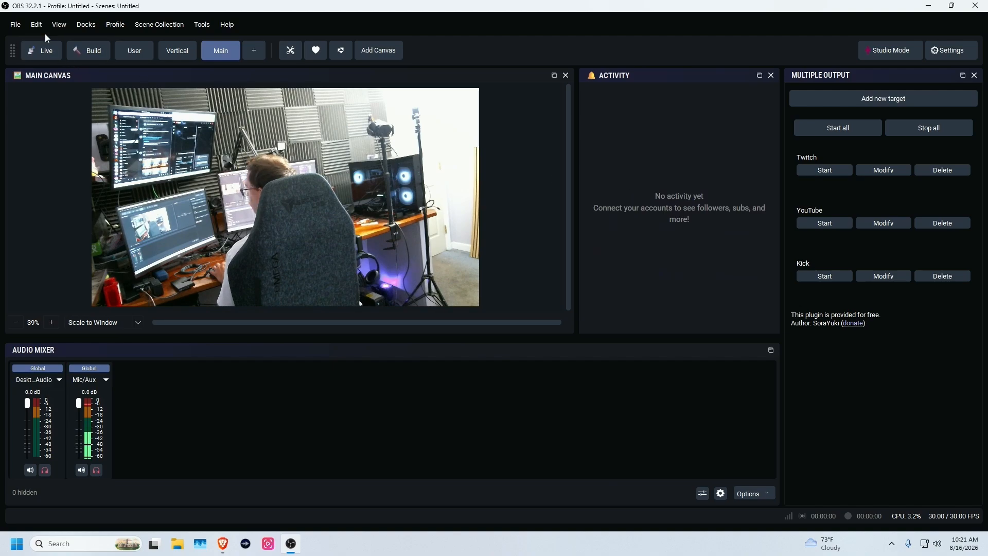
left_click(82, 26)
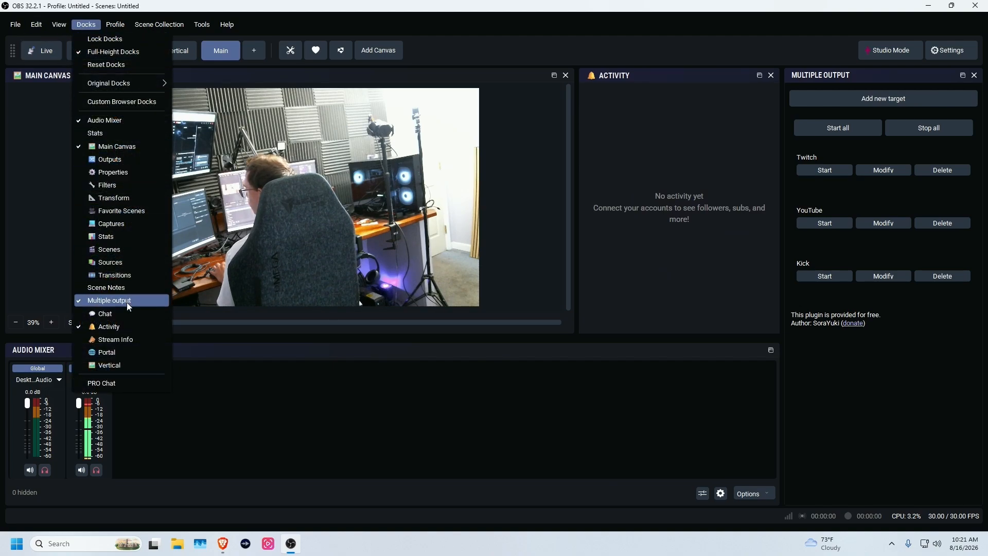
left_click(118, 315)
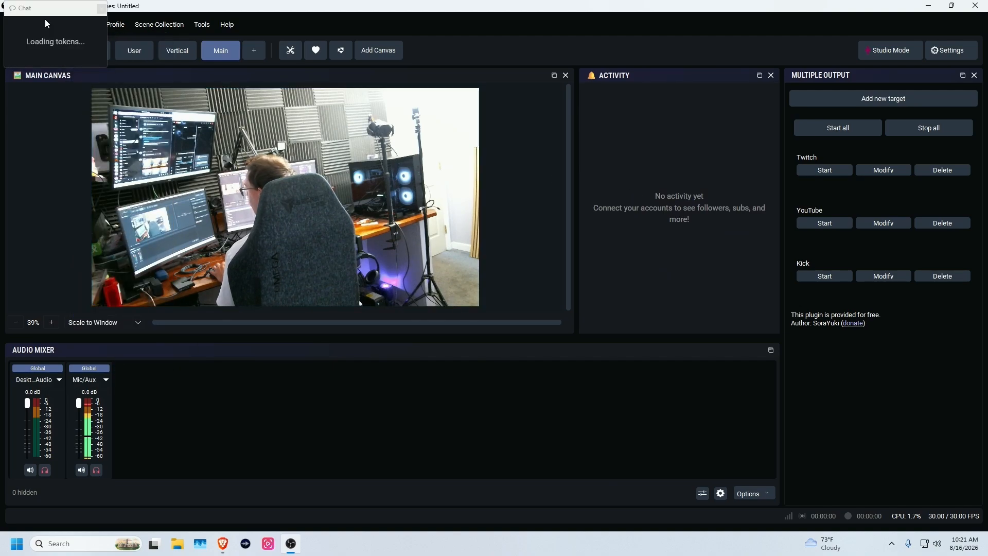
- Dock Chat onto Activity and add Stream Info as another tab in that area
left_click_drag(45, 20, 678, 249)
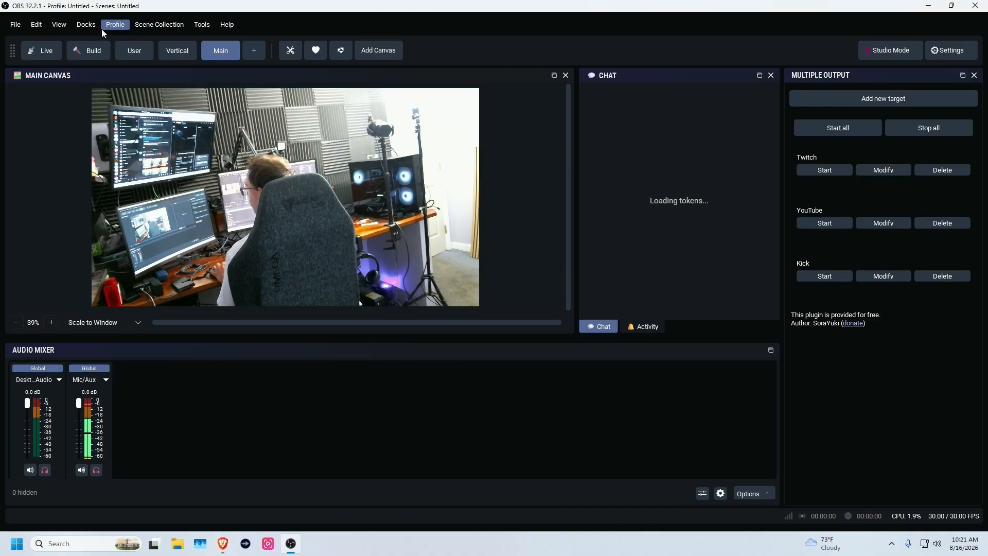
left_click(84, 25)
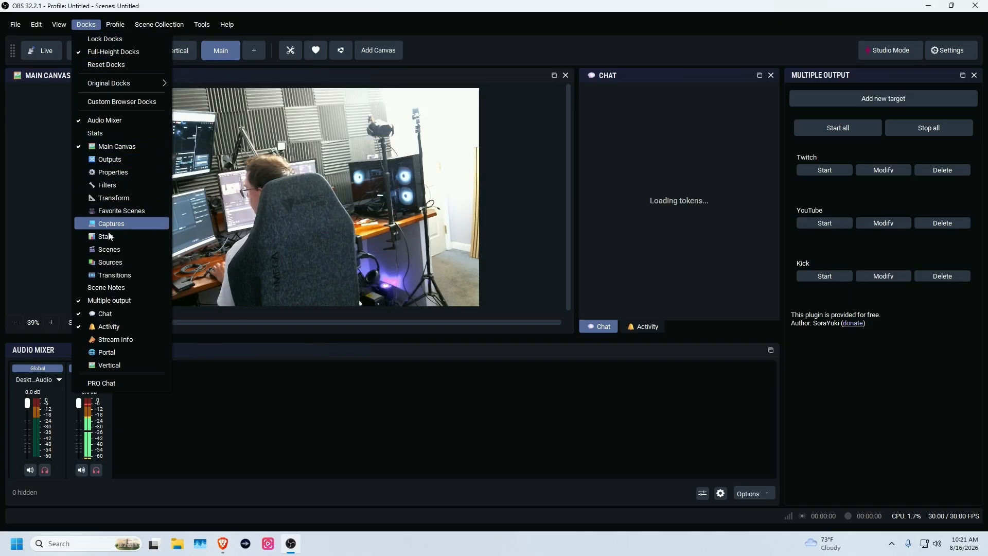
left_click(121, 340)
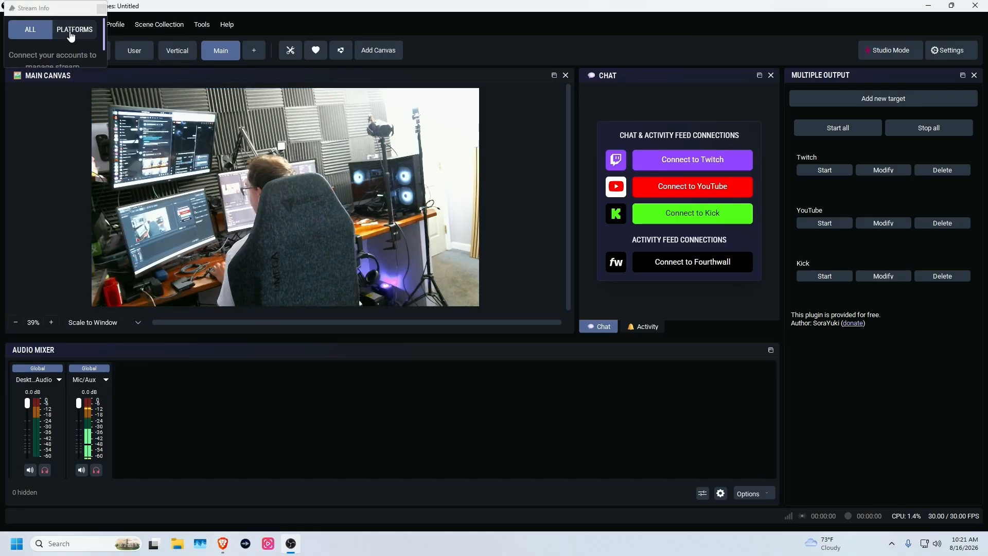
left_click_drag(62, 7, 633, 261)
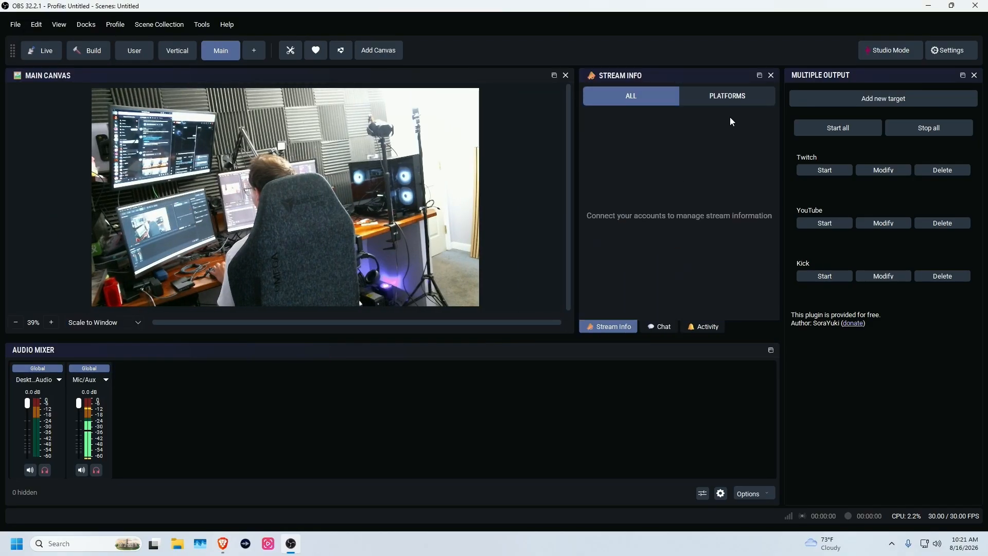
- Check the per-platform stream info, then return to Chat and connect it to Twitch and YouTube
left_click(737, 97)
left_click(663, 97)
left_click(659, 326)
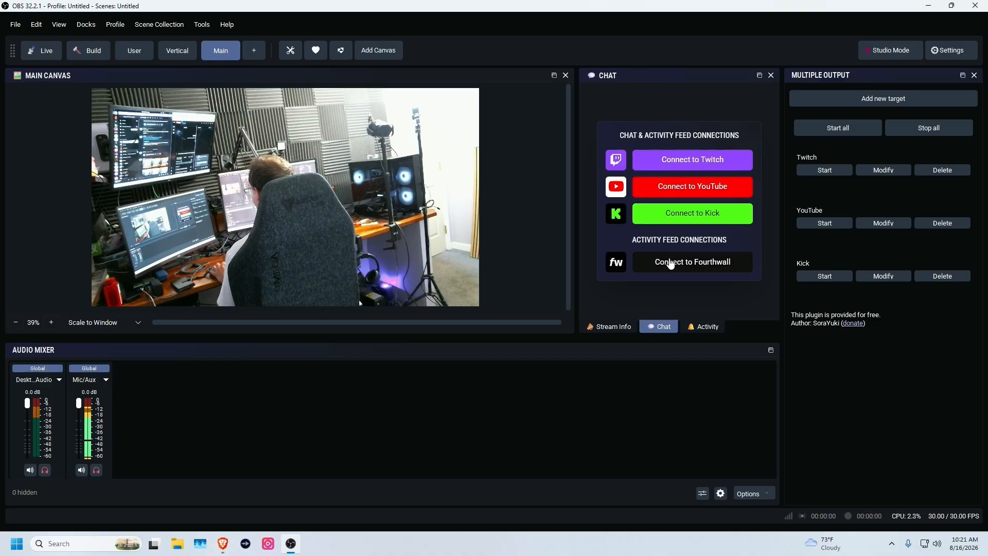
left_click(683, 165)
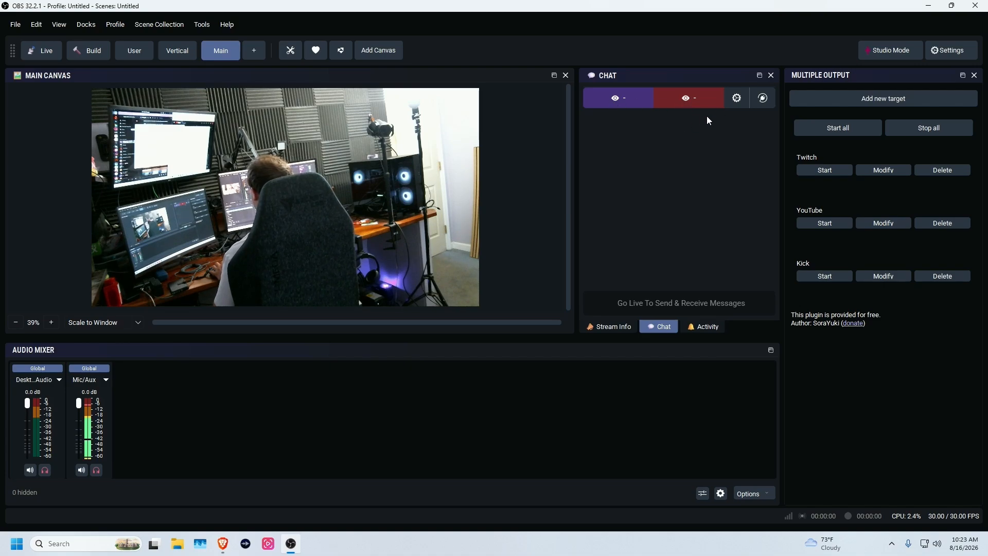
- Review the chat box settings and the connections overview, then close both without changes
left_click(738, 98)
scroll(668, 211, "down", 2)
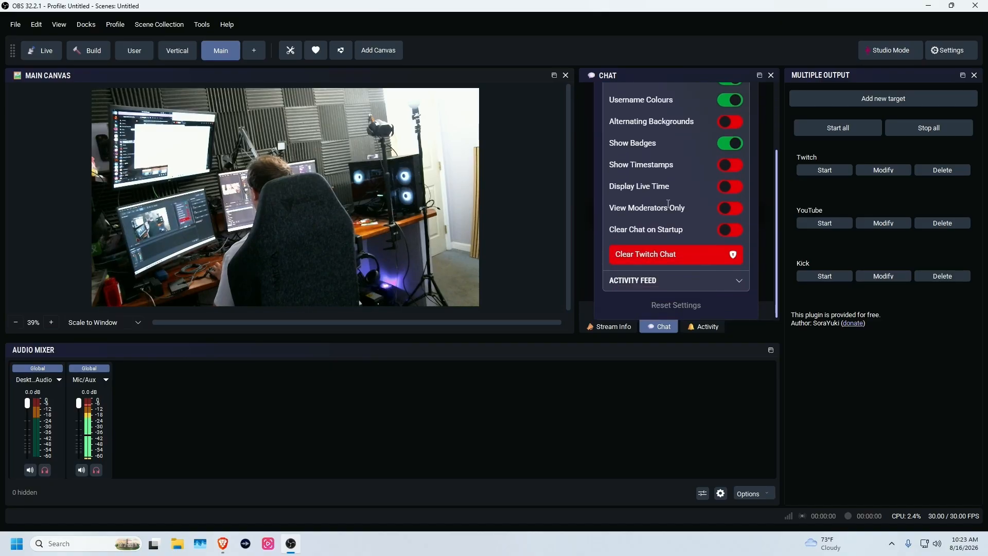
scroll(668, 208, "up", 2)
left_click(740, 99)
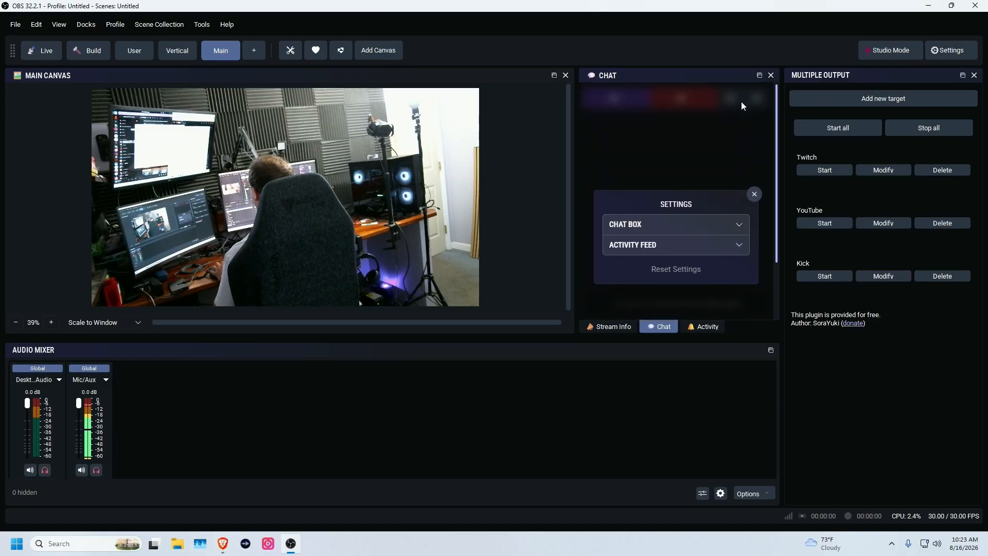
left_click(754, 195)
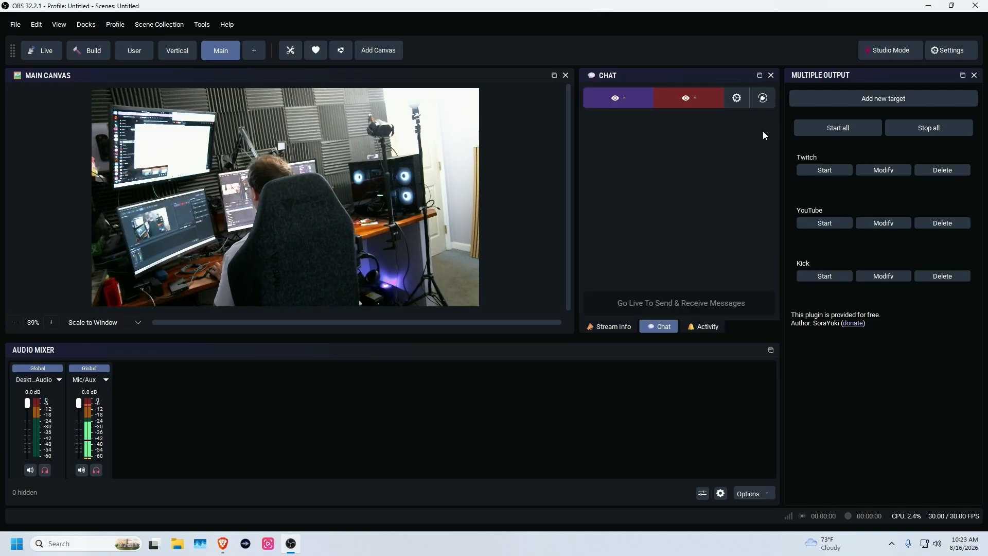
left_click(764, 105)
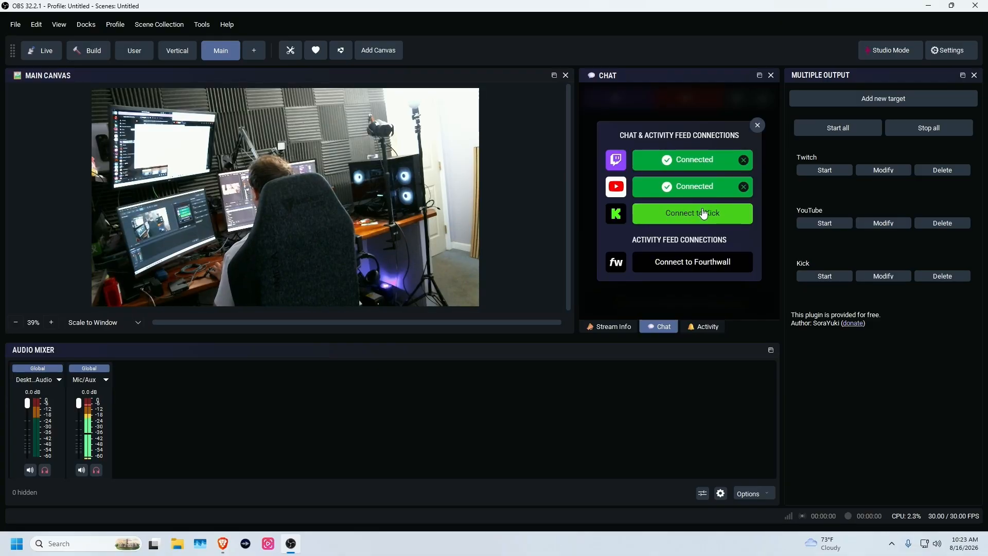
left_click(758, 125)
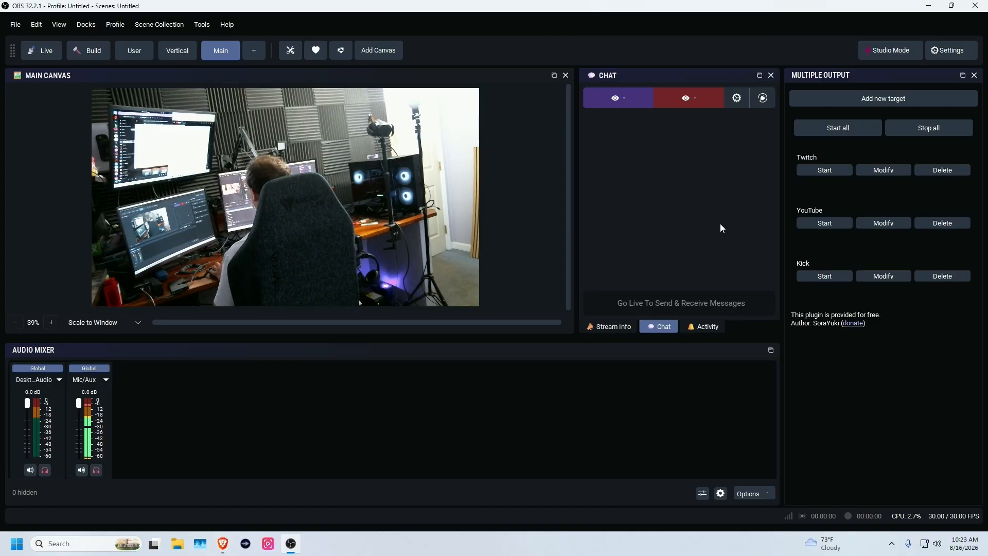
- Switch the tabbed dock to Activity and scroll through the recent follow and subscription events
left_click(696, 326)
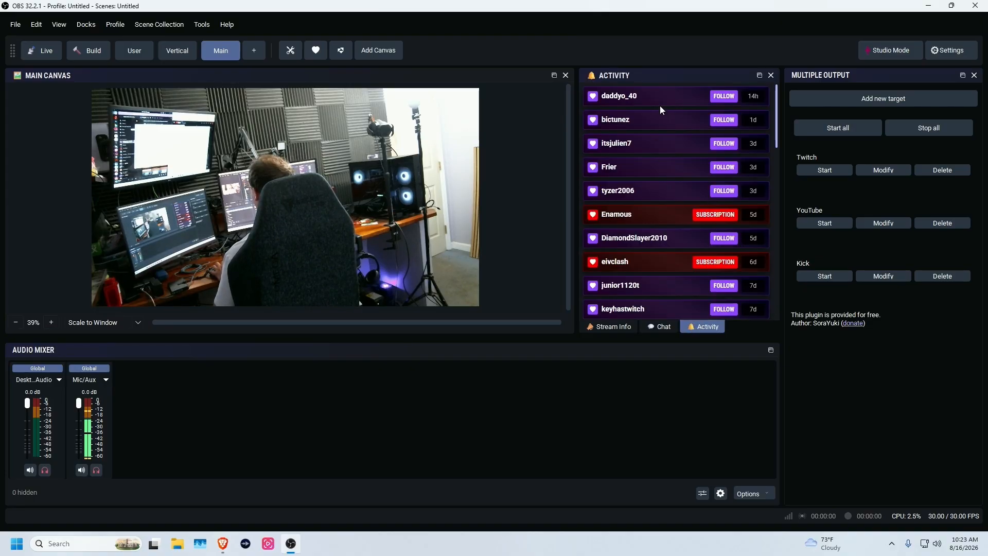
scroll(646, 207, "down", 6)
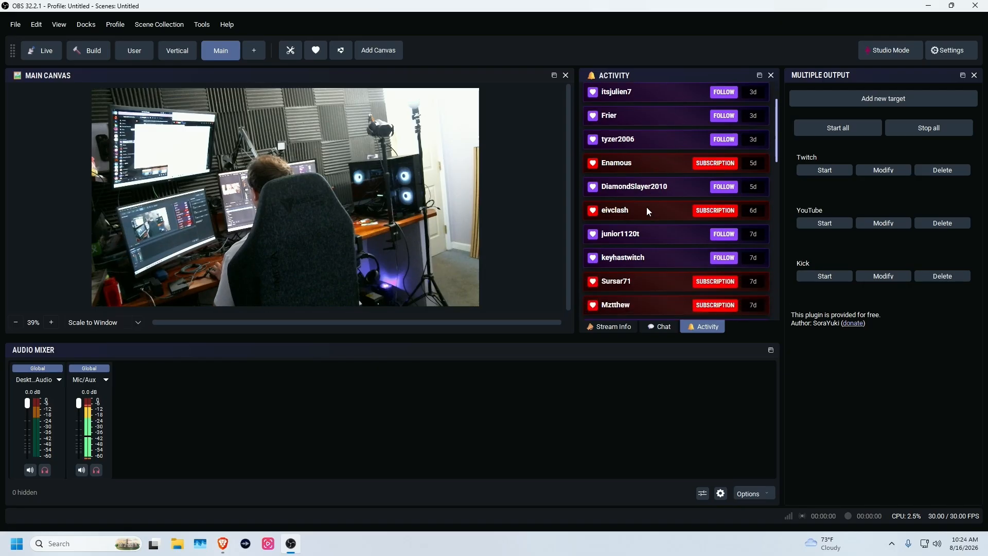
scroll(681, 175, "down", 3)
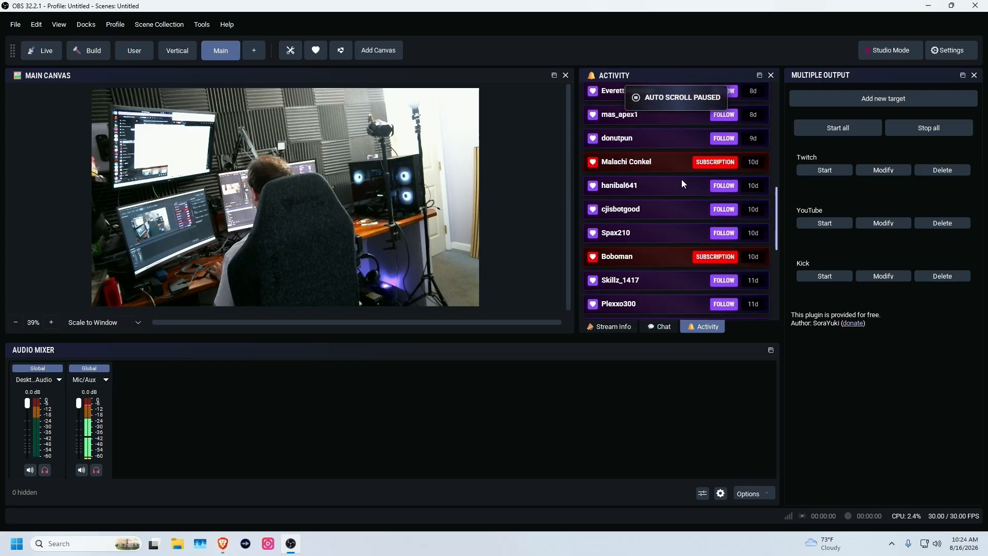
scroll(681, 183, "up", 8)
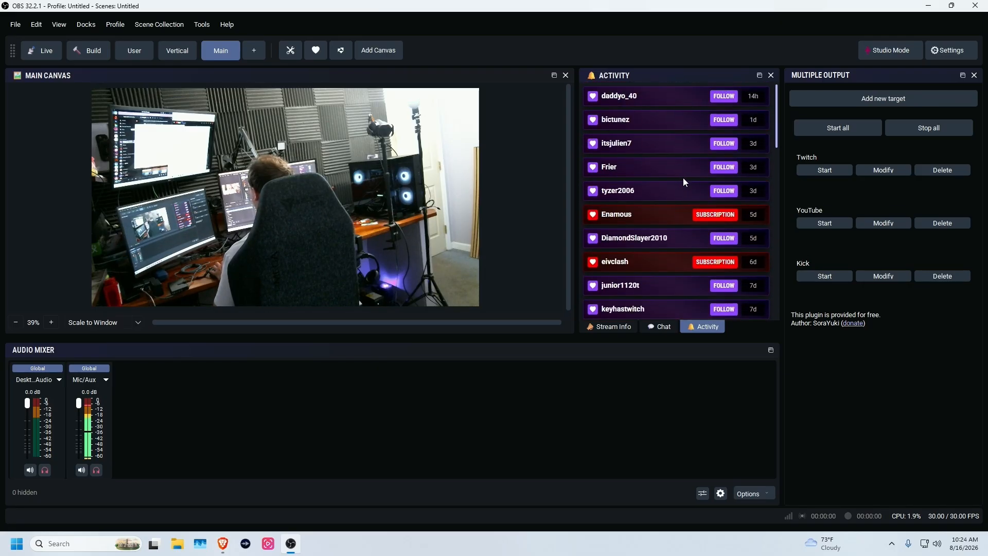
left_click(80, 24)
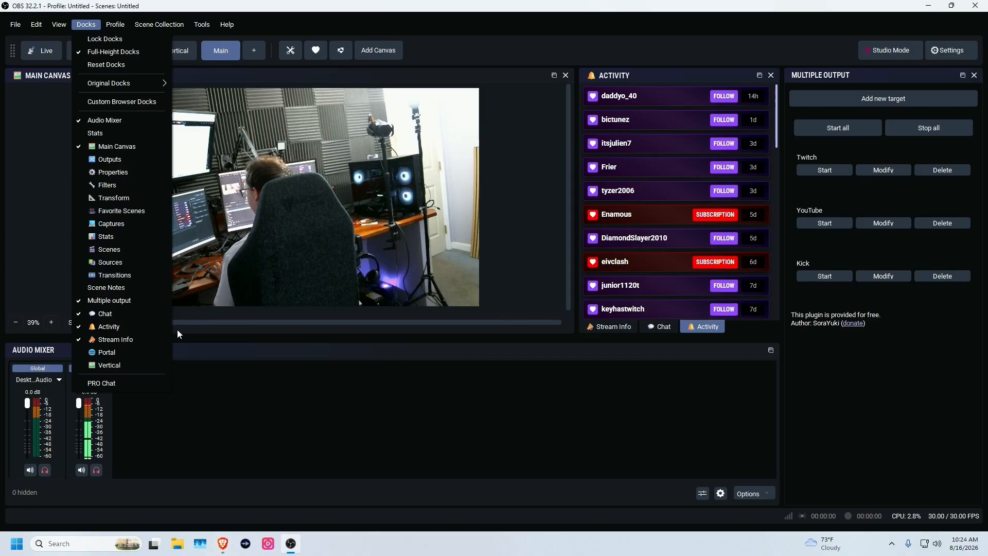
- Widen the Activity dock and add a PRO Chat dock, sized beside a narrower Multiple output
left_click(577, 282)
left_click_drag(578, 281, 544, 280)
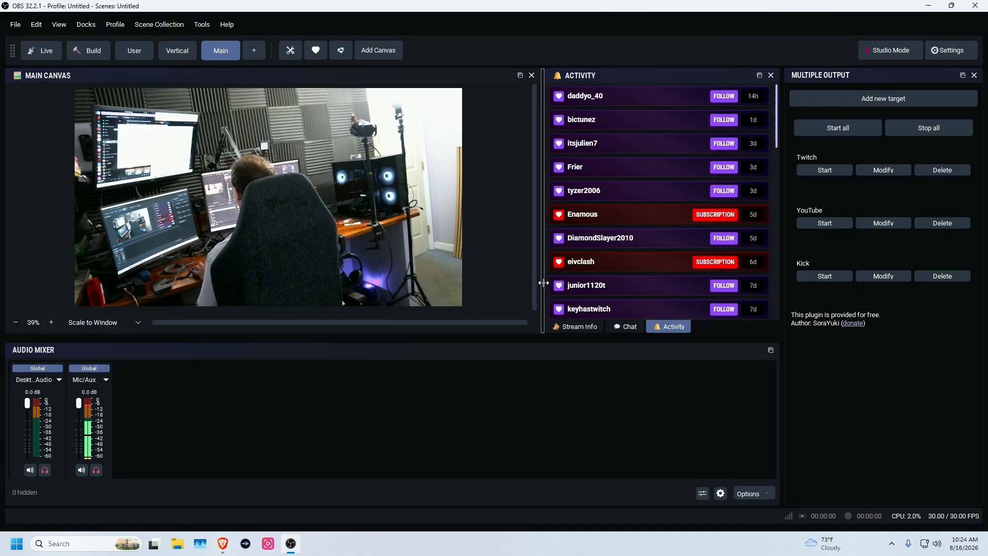
left_click(81, 25)
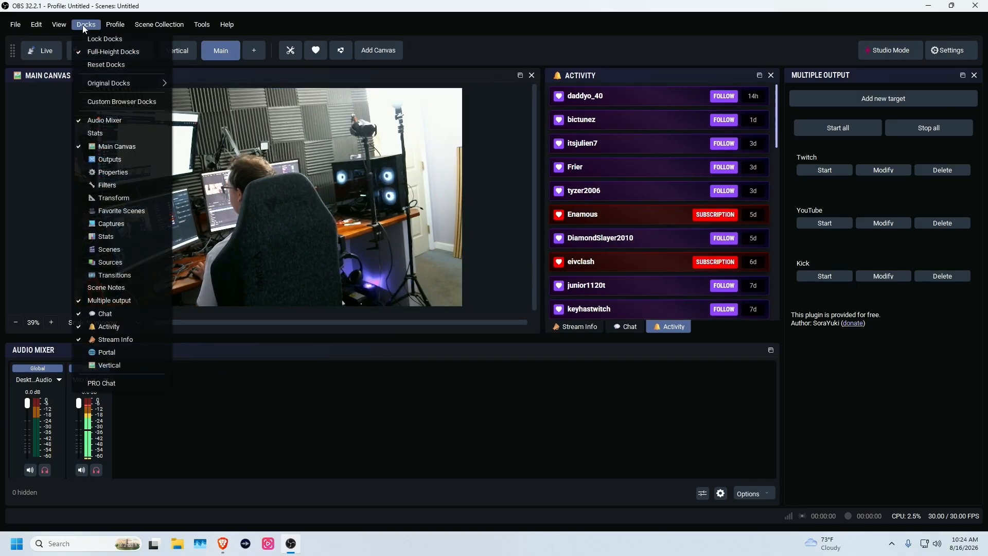
left_click(118, 383)
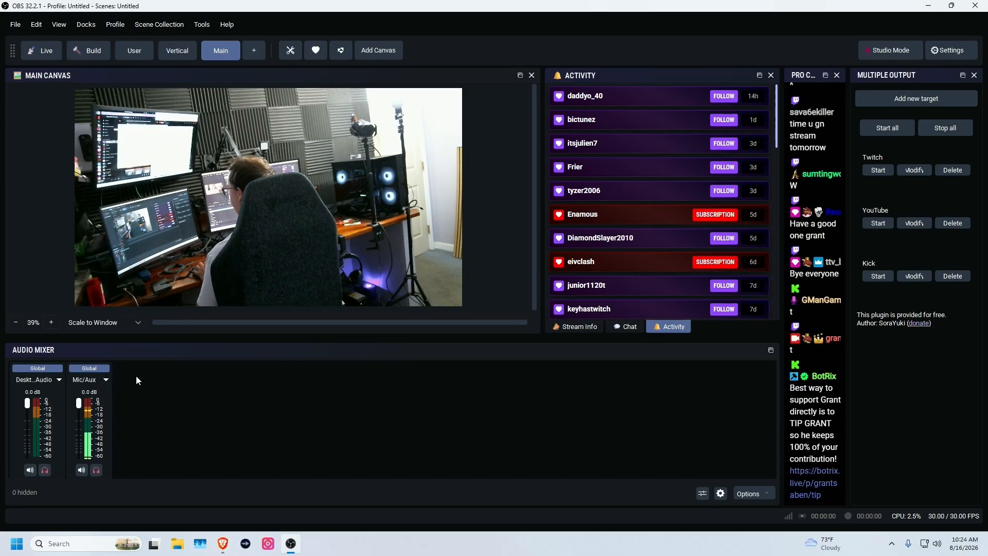
left_click_drag(781, 218, 659, 220)
left_click_drag(764, 246, 841, 249)
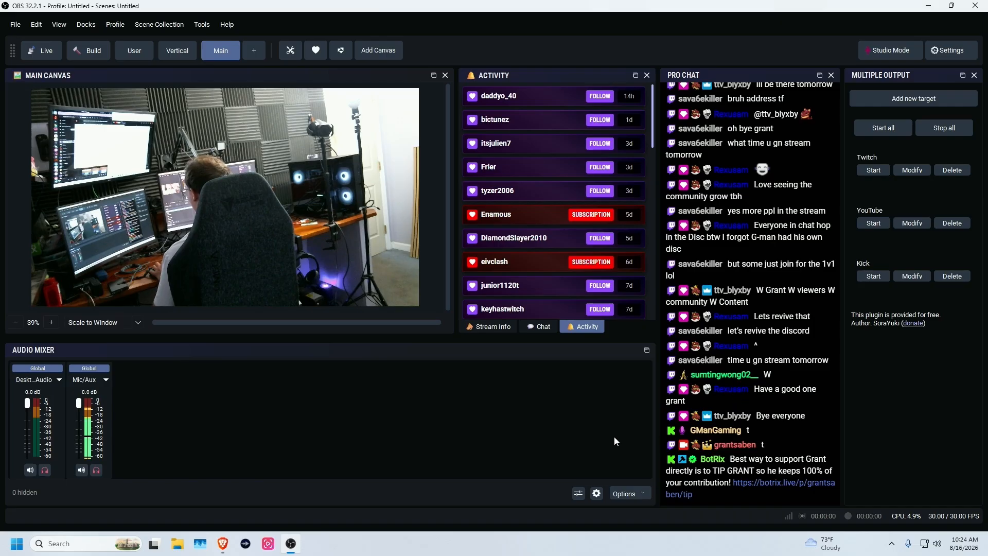
- Add the Scenes dock and place it beneath PRO Chat
left_click(86, 24)
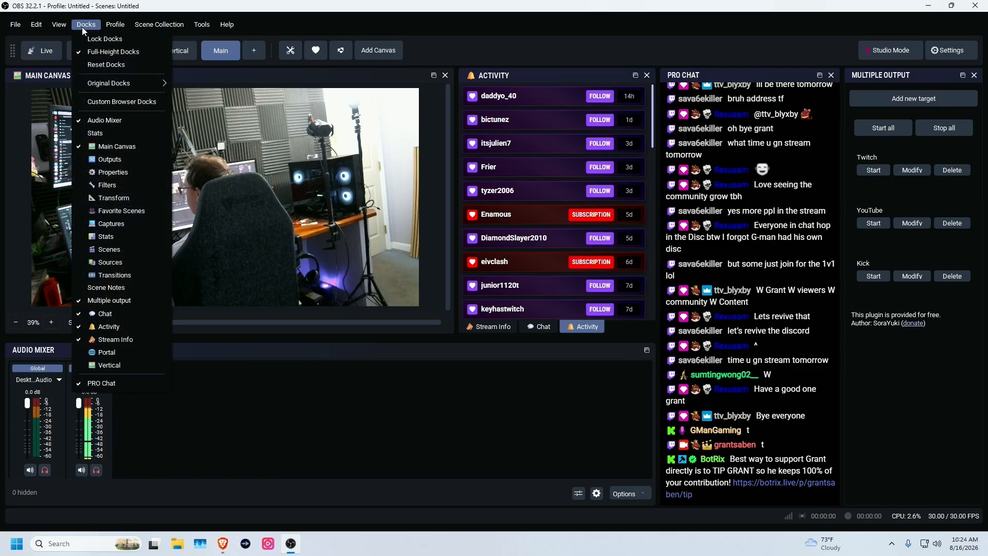
left_click(137, 255)
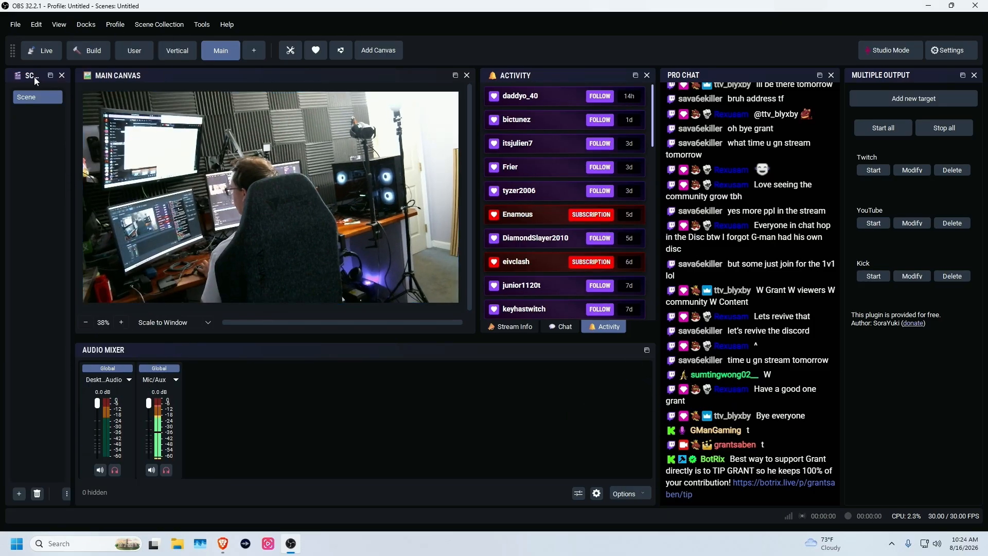
left_click_drag(32, 75, 791, 338)
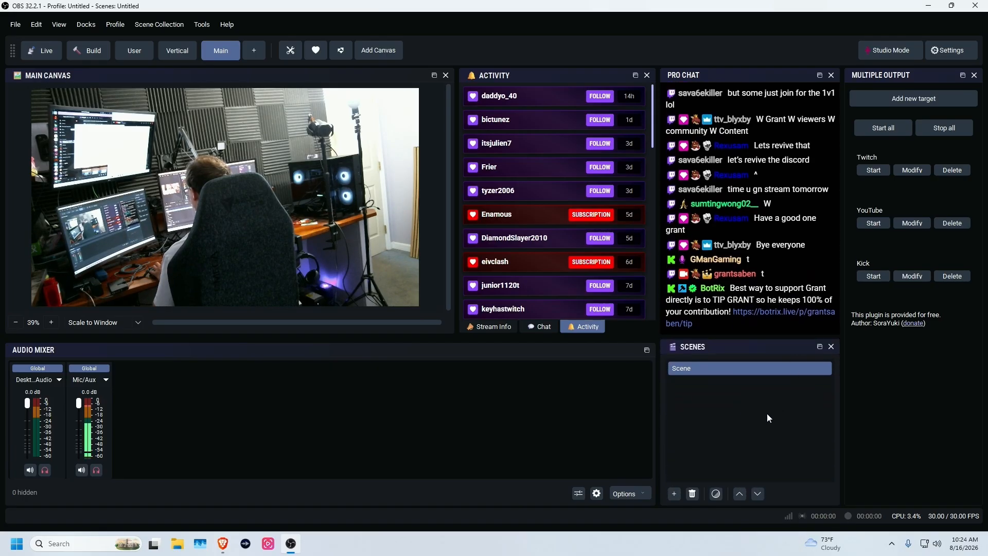
double_click(721, 368)
key("Escape")
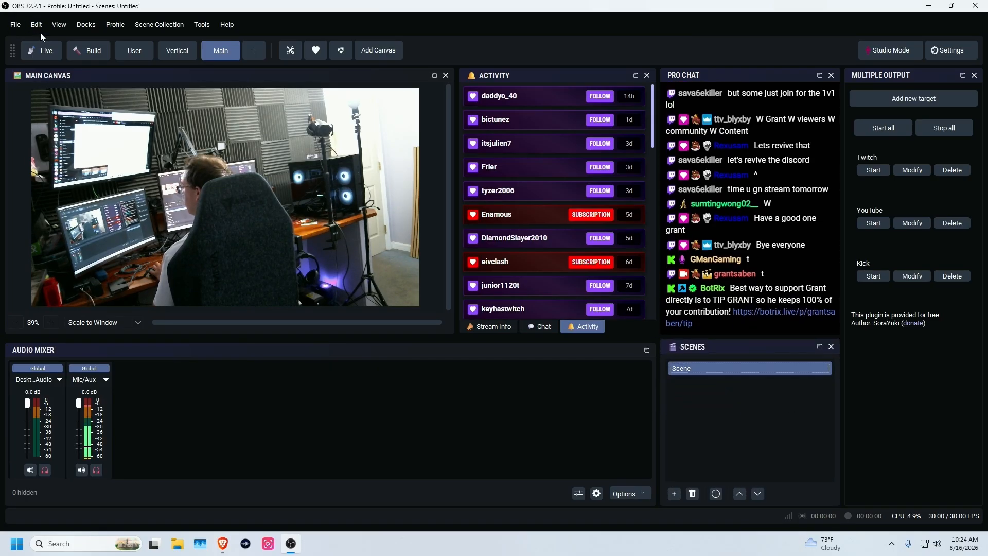
- Restore the Sources dock as a tab beside Scenes, then open the Vertical canvas dock
left_click(86, 24)
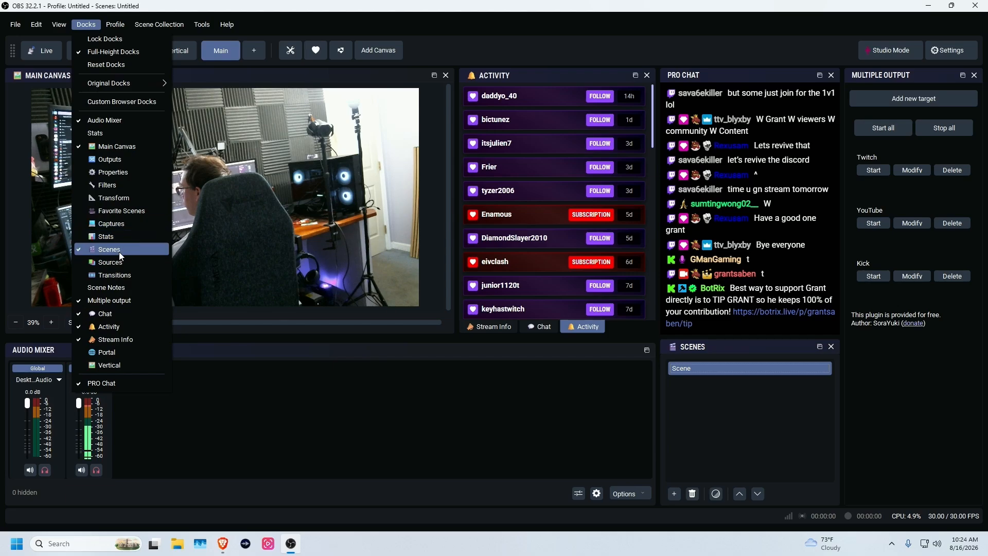
left_click(111, 262)
left_click_drag(31, 75, 717, 415)
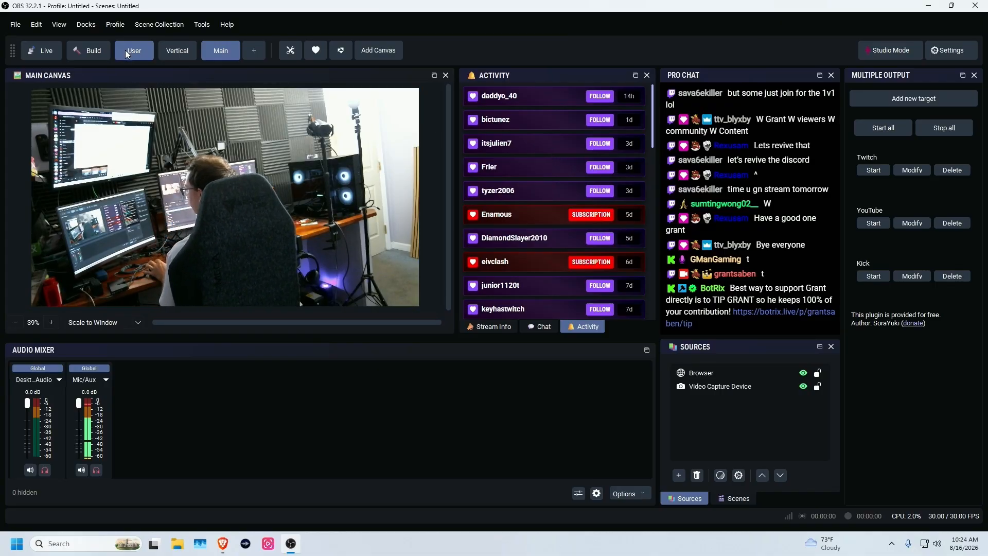
left_click(86, 25)
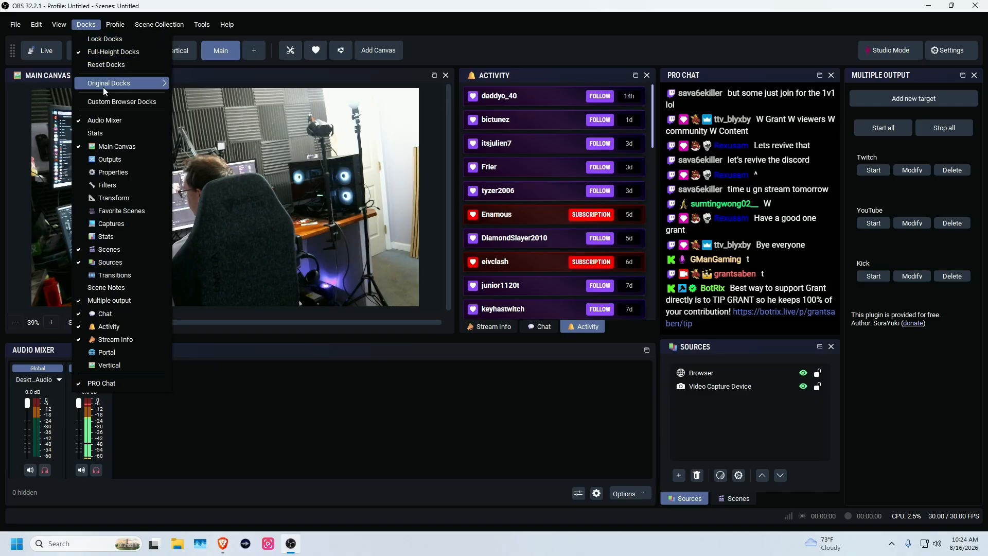
left_click(116, 366)
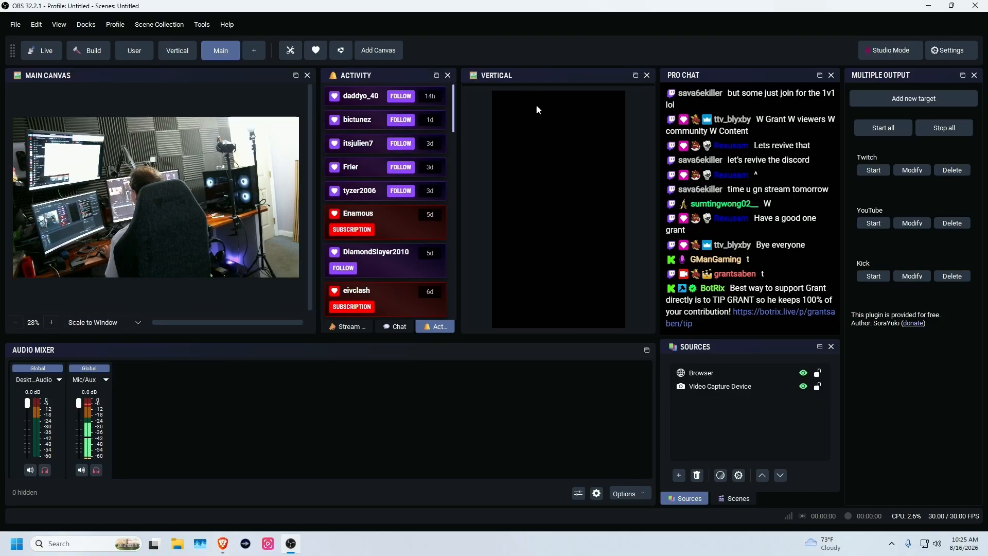
- Add the original Scenes dock and dock it beside the Audio Mixer
right_click(566, 134)
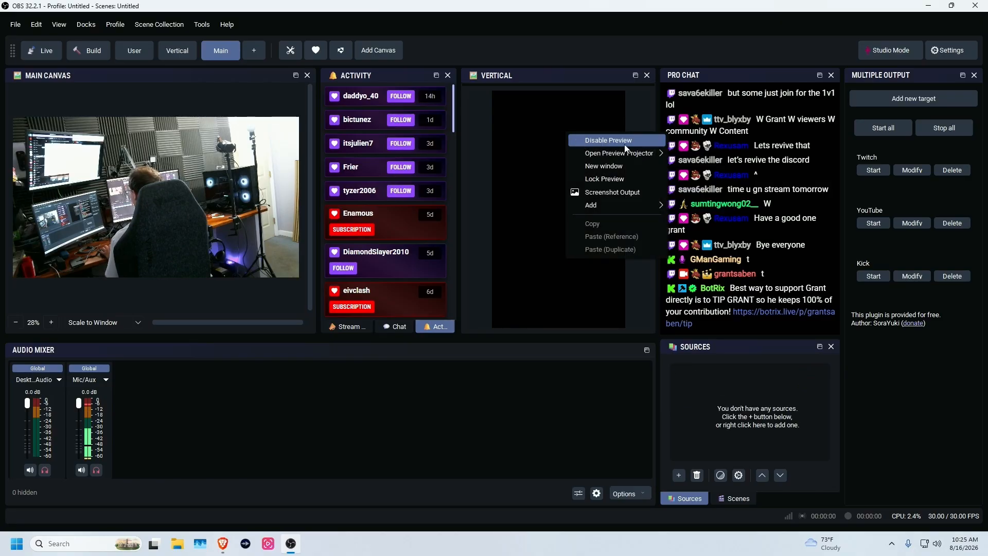
mouse_move(635, 150)
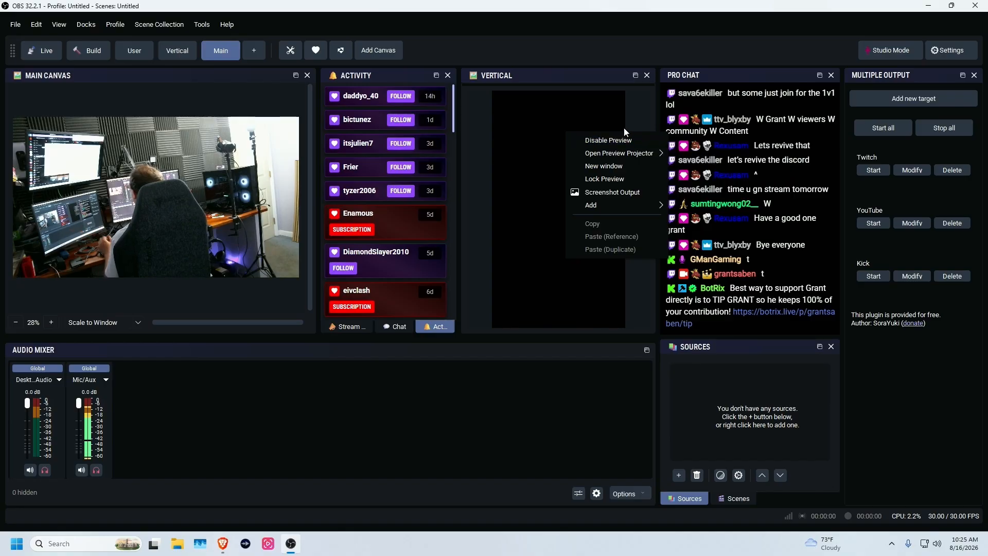
left_click(535, 117)
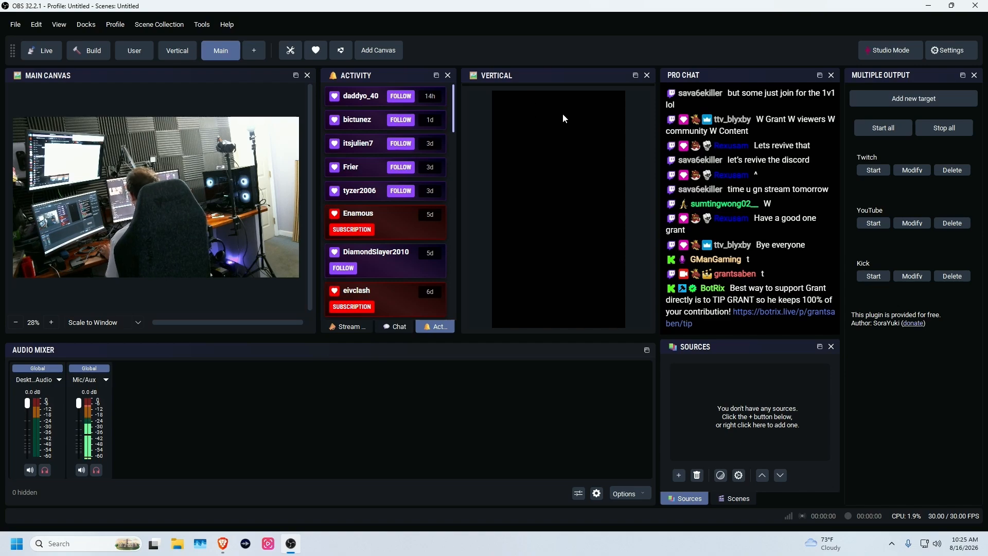
left_click(86, 24)
mouse_move(88, 82)
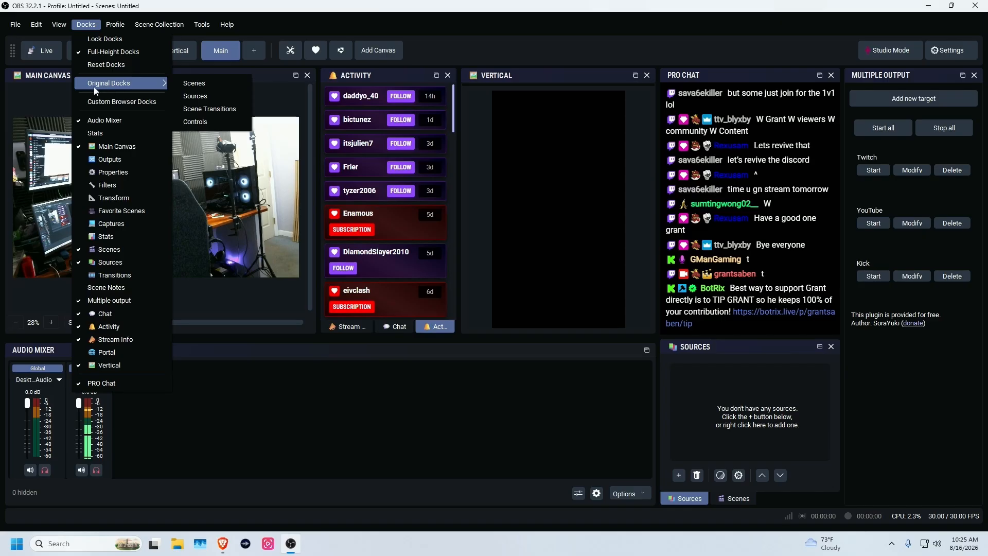
left_click(183, 81)
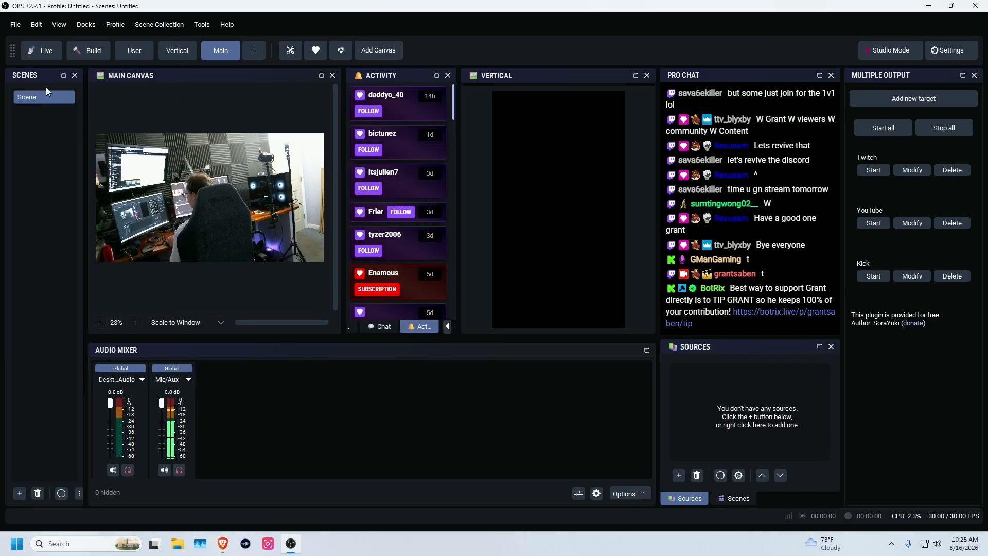
left_click_drag(46, 76, 438, 435)
- Add the original Sources dock as a tab with Scenes, with Scenes ordered first
left_click(81, 25)
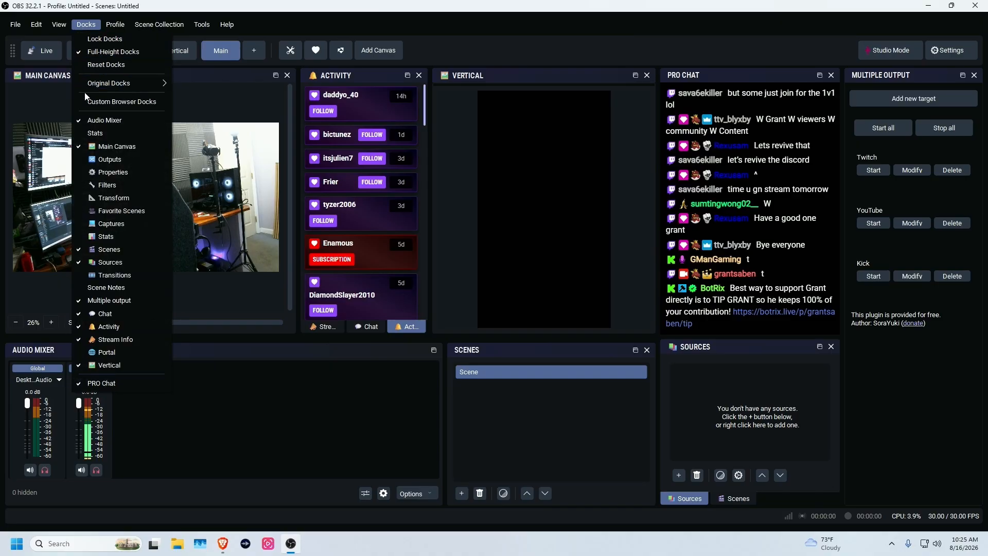
mouse_move(91, 84)
left_click(226, 95)
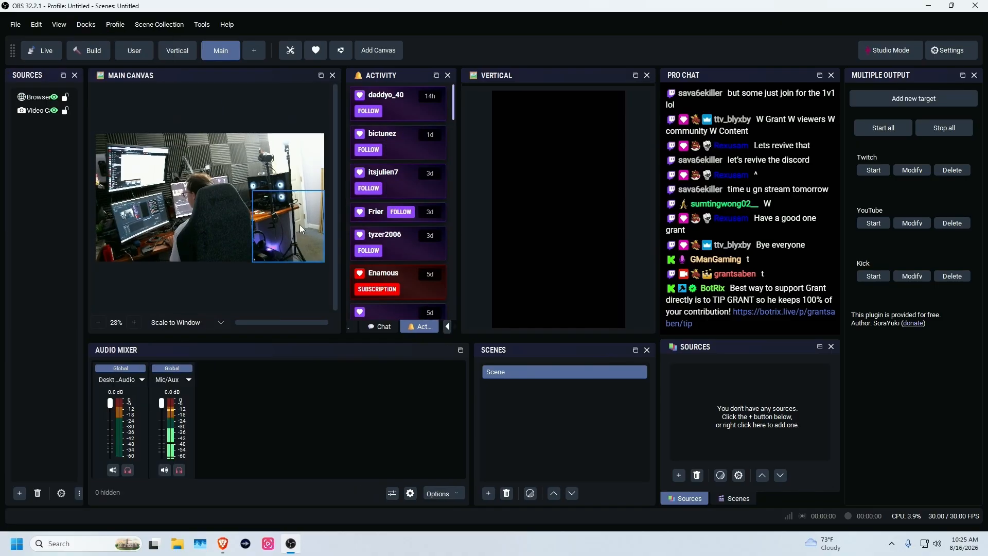
left_click_drag(31, 75, 555, 393)
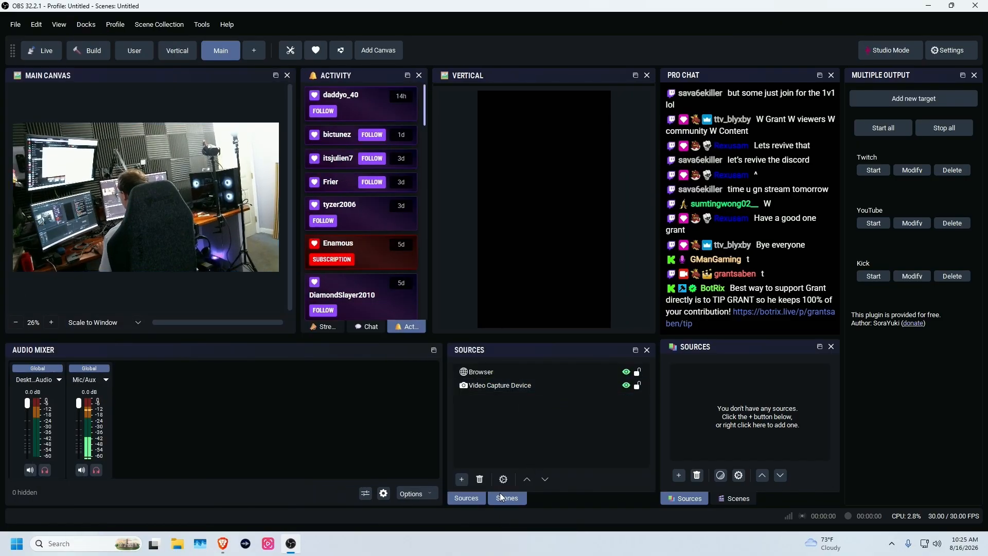
left_click_drag(502, 497, 453, 502)
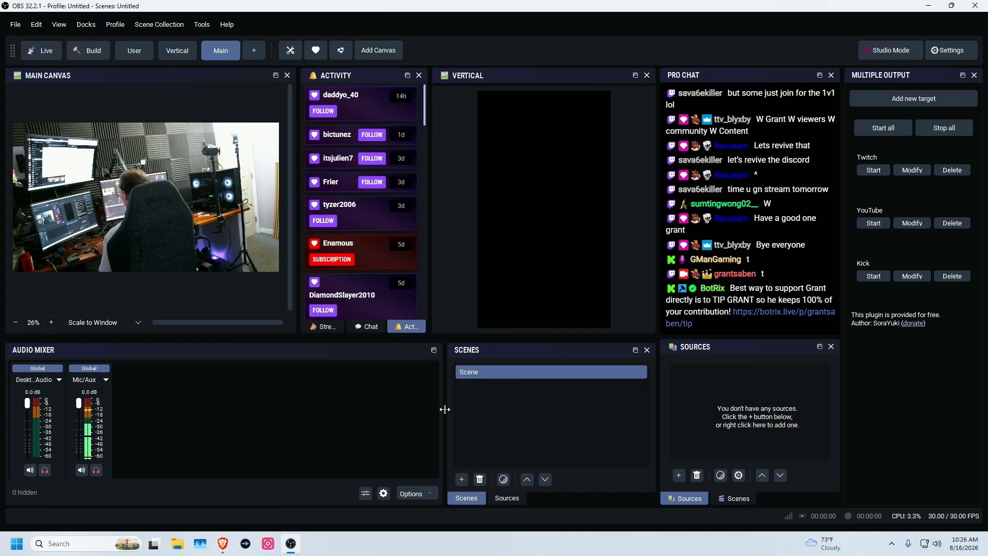
- Add the existing Video Capture Device to the Vertical canvas and resize it across the top
right_click(732, 382)
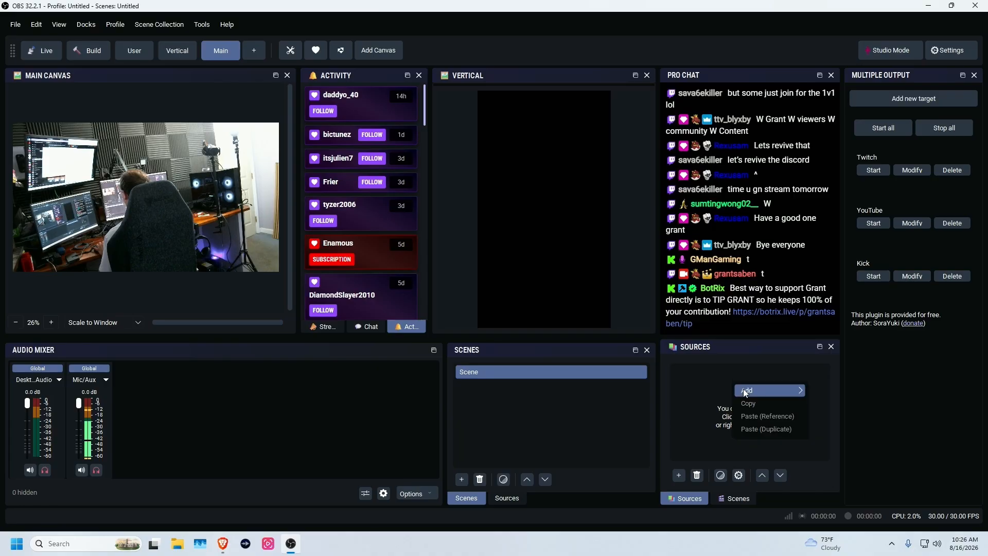
mouse_move(767, 390)
mouse_move(905, 515)
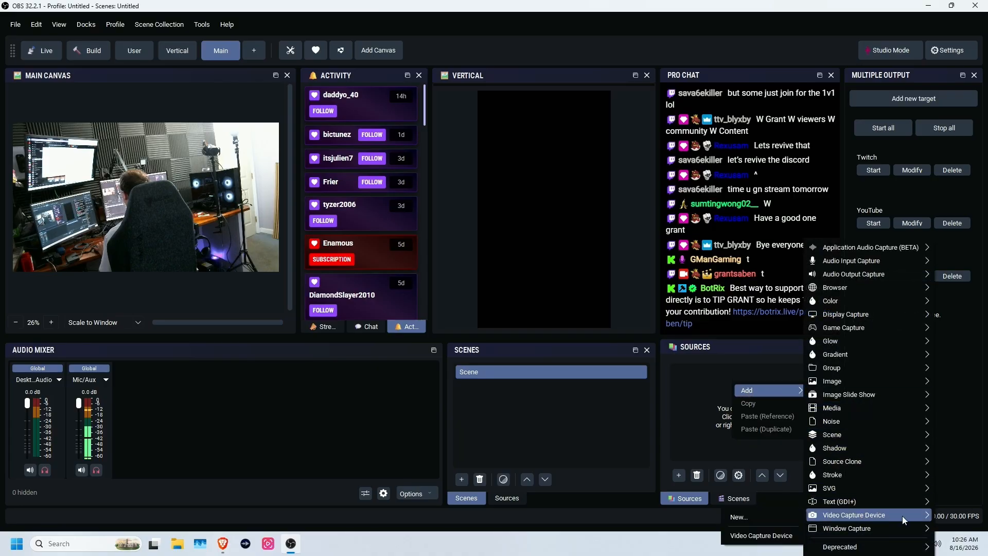
left_click(769, 535)
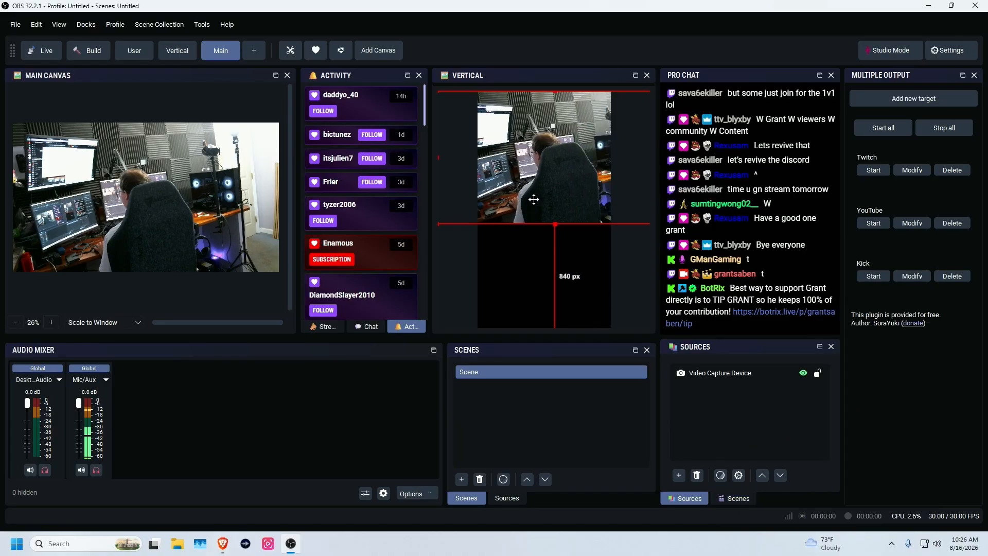
left_click_drag(438, 225, 504, 176)
- Dock the Outputs panel with Multiple output on the right and heighten the Audio Mixer and Scenes docks
left_click(508, 195)
left_click(86, 24)
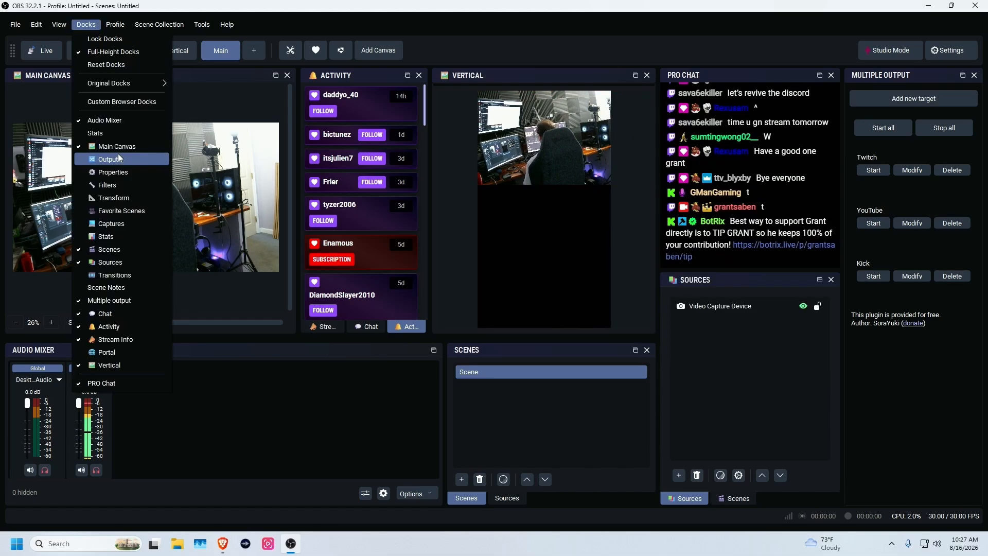
left_click(119, 158)
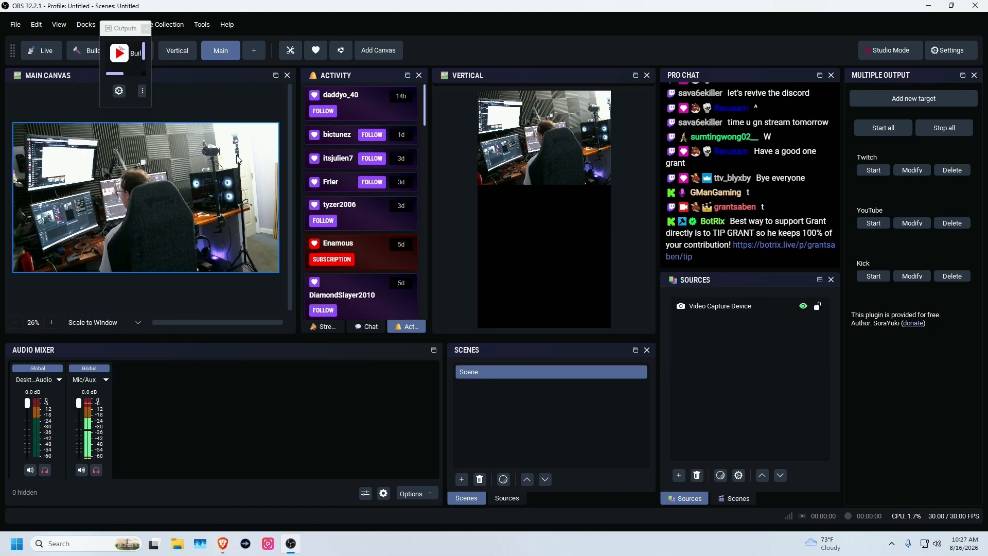
left_click_drag(120, 335, 731, 369)
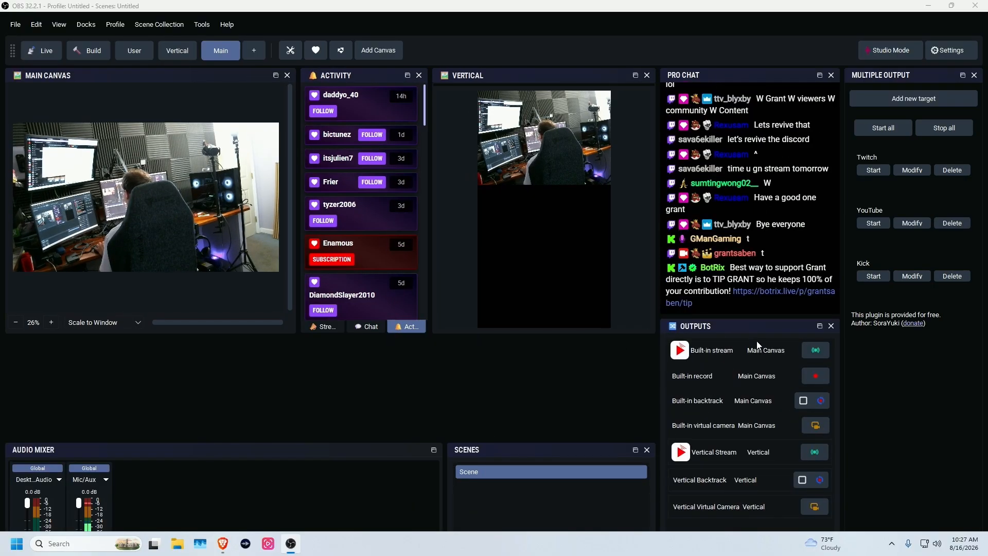
left_click_drag(756, 329, 866, 418)
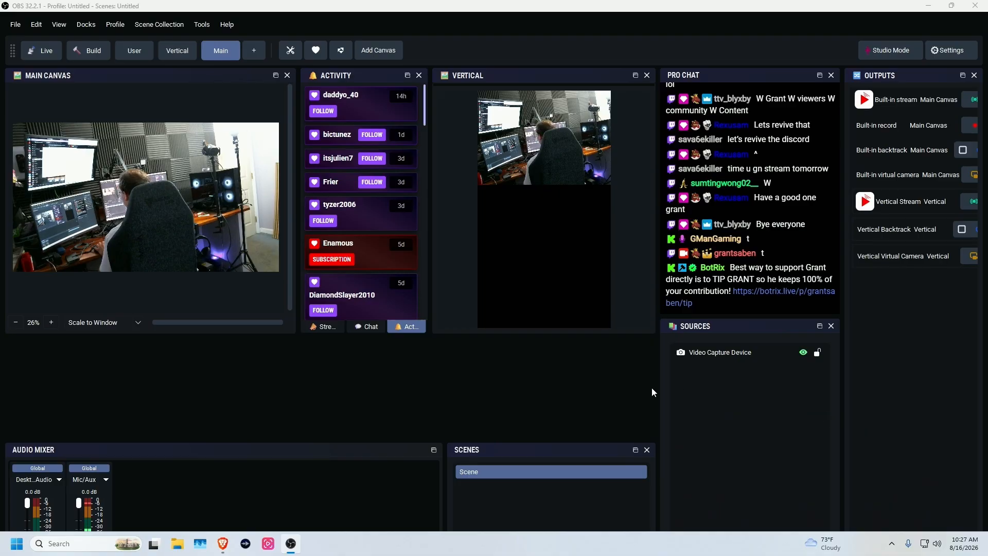
left_click_drag(571, 441, 572, 380)
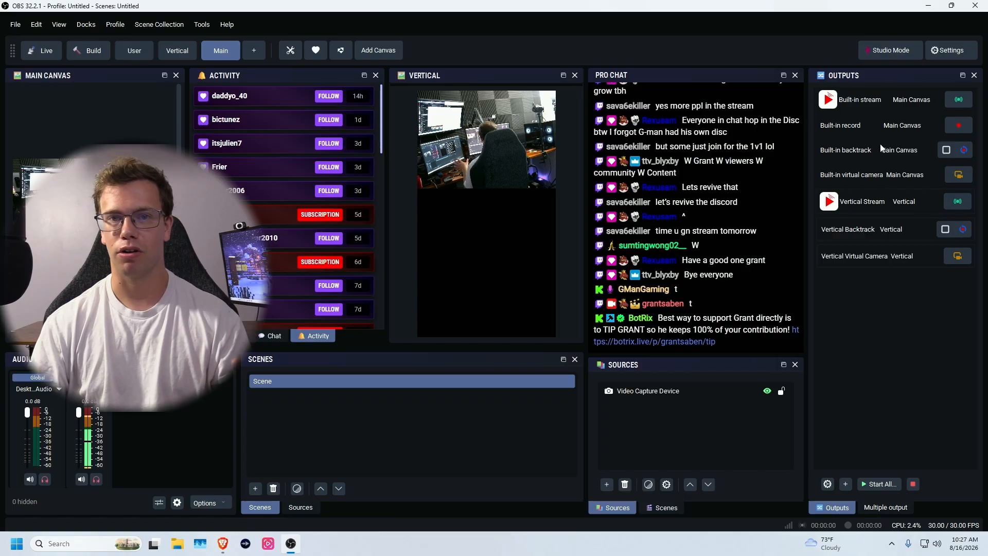
- Inspect the Vertical Stream output's server and stream key settings, then cancel out
left_click(828, 484)
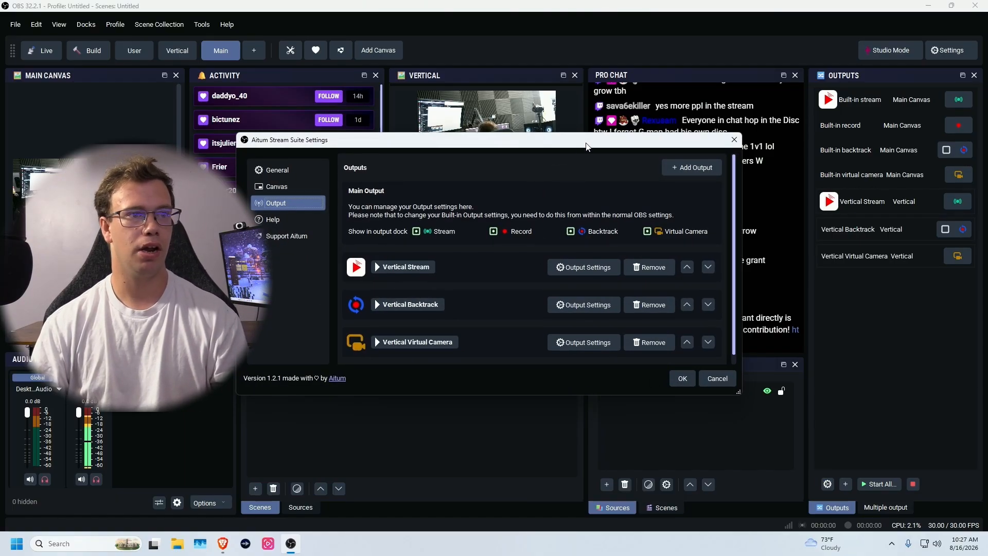
left_click_drag(585, 146, 749, 87)
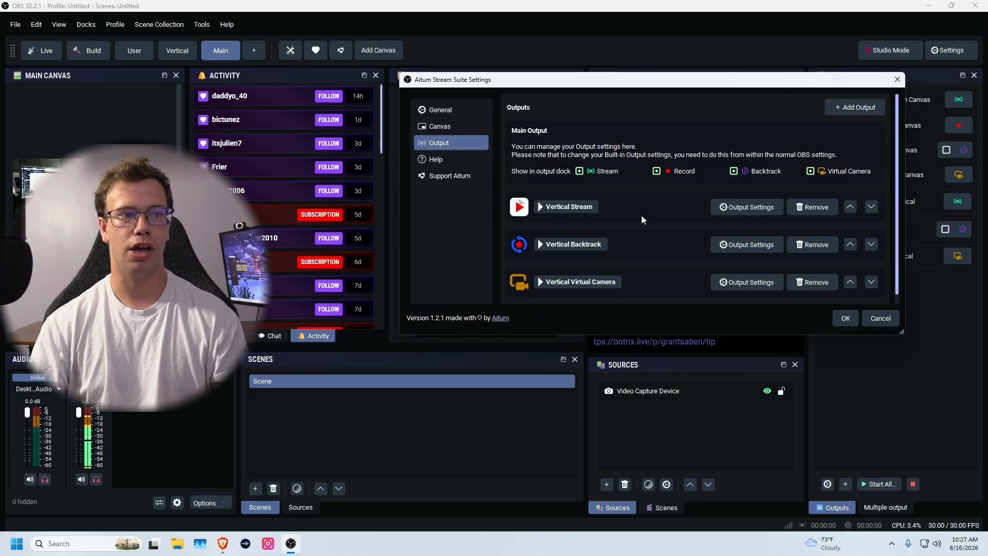
left_click(749, 208)
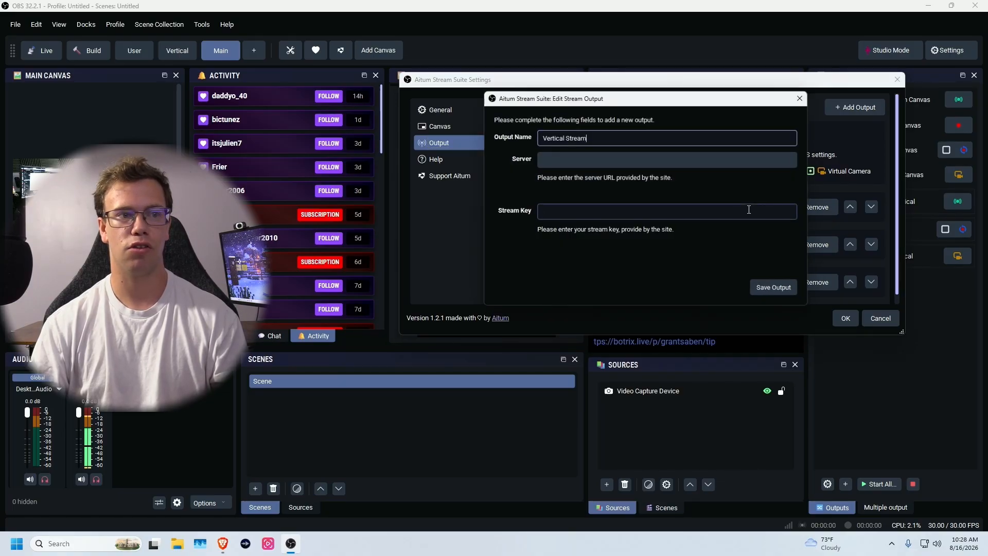
left_click(542, 159)
left_click(554, 213)
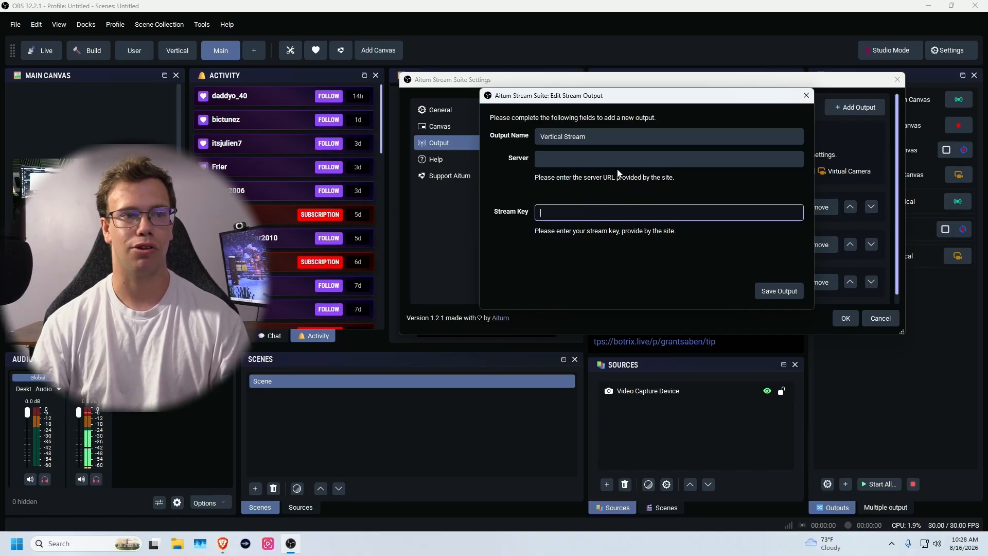
left_click(806, 97)
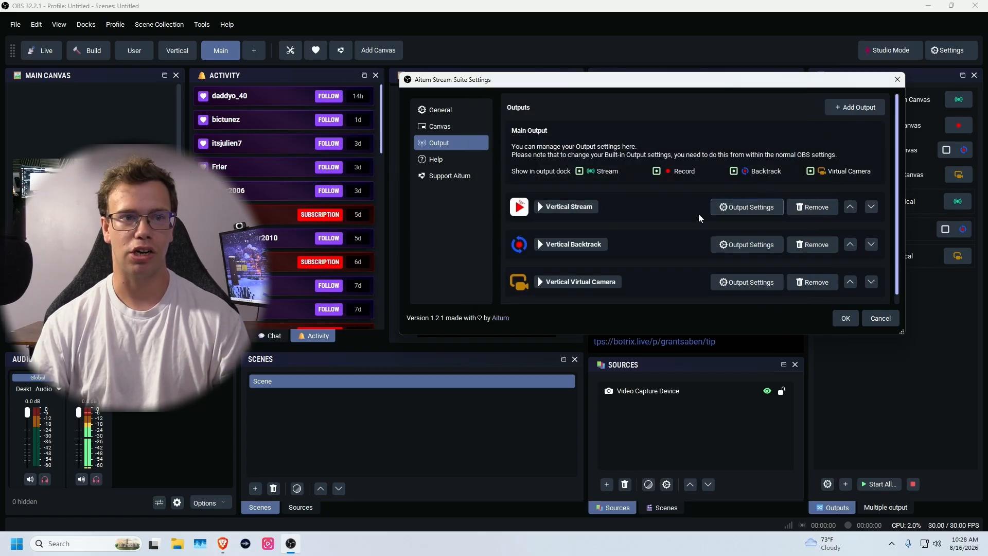
left_click(880, 318)
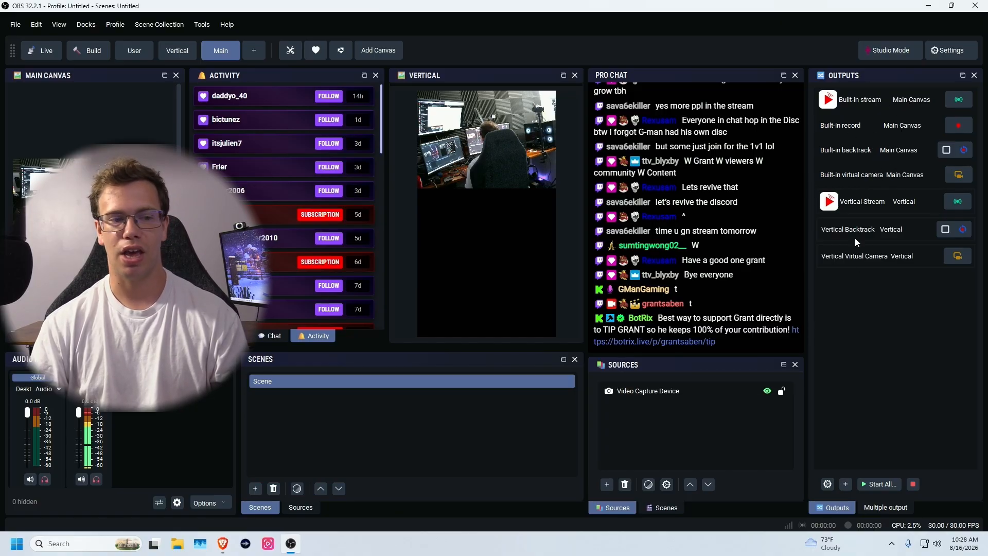
- Bring Multiple output to the front and add the original Controls dock below it
left_click(879, 509)
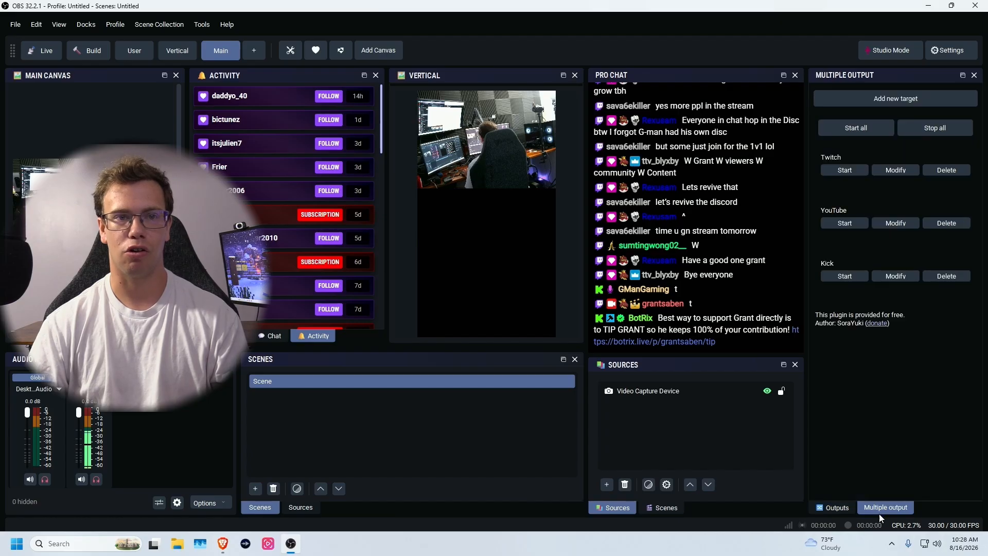
left_click(96, 25)
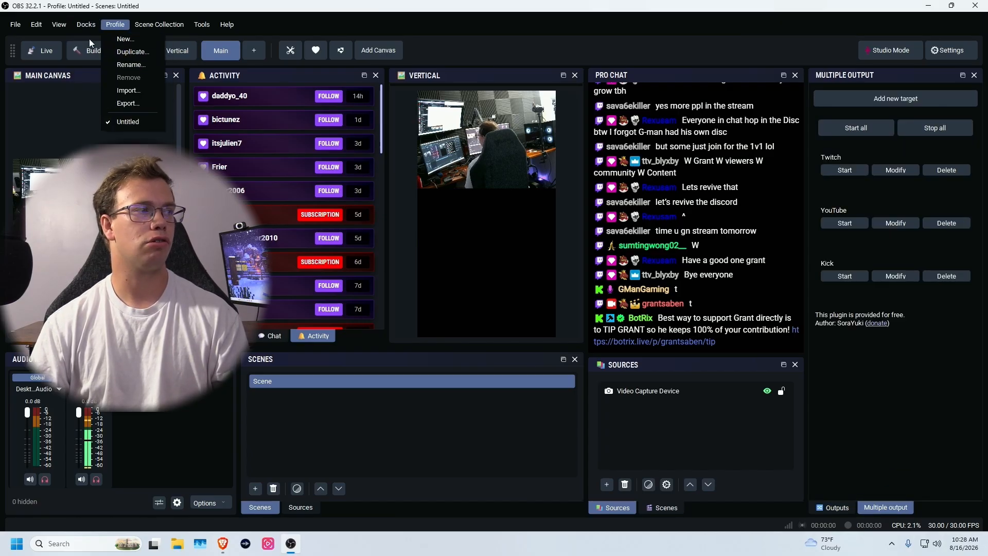
mouse_move(98, 86)
left_click(195, 122)
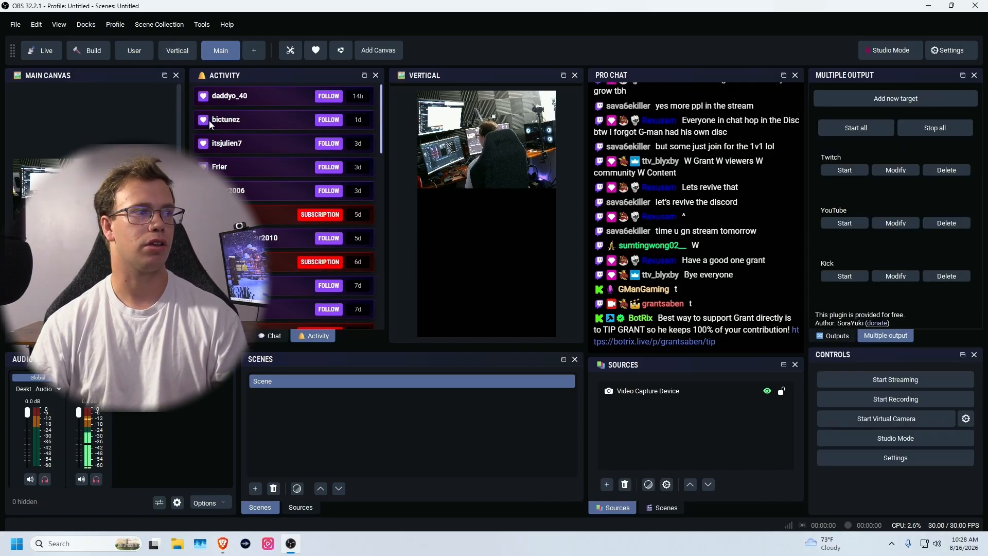